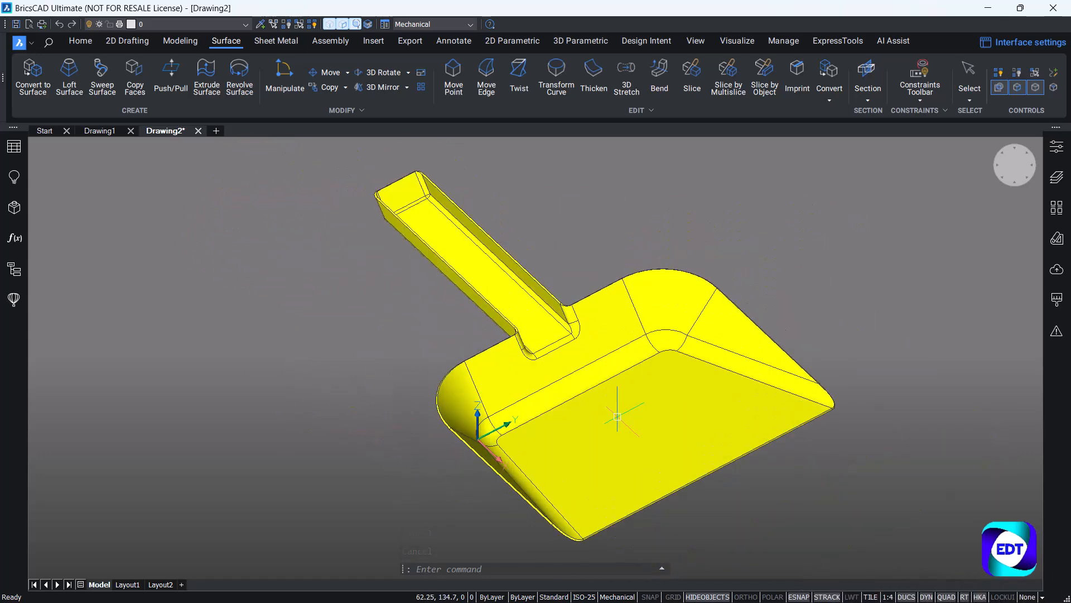
{"action": "middle_click_drag", "start_coordinate": [669, 448], "coordinate": [480, 351]}
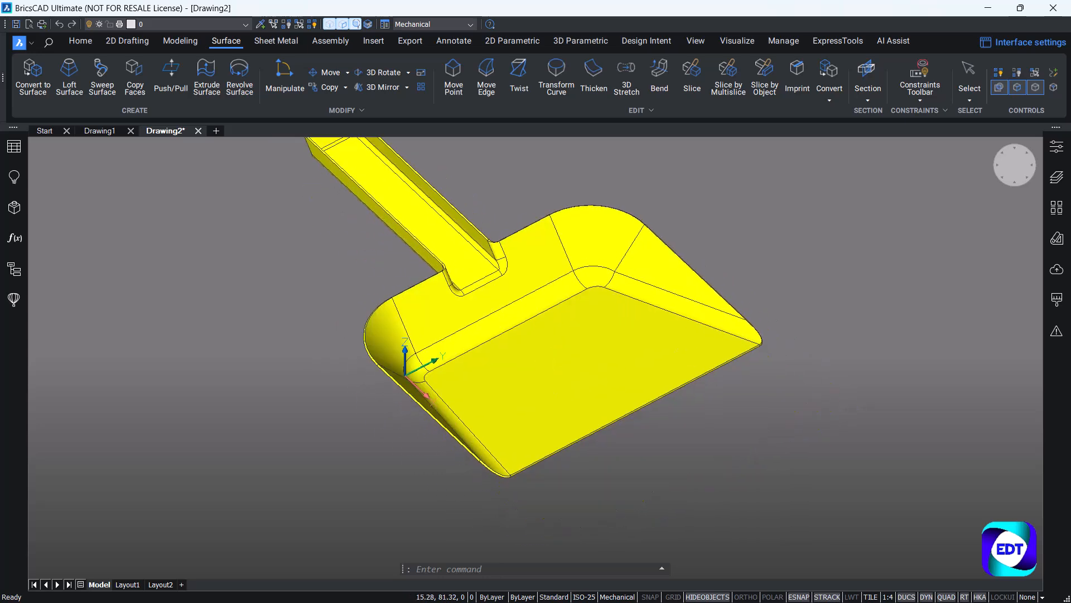
{"action": "middle_click_drag", "start_coordinate": [491, 480], "coordinate": [407, 399], "text": "shift"}
{"action": "middle_click_drag", "start_coordinate": [521, 396], "coordinate": [534, 439]}
{"action": "middle_click_drag", "start_coordinate": [517, 355], "coordinate": [526, 397], "text": "shift"}
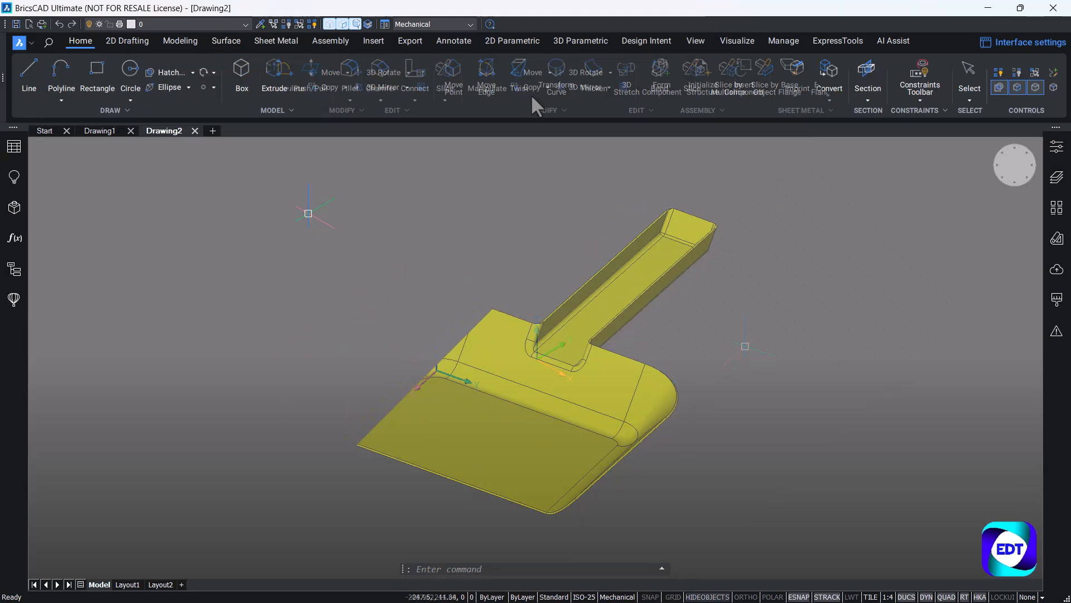
Draw a rectangle starting at 0,0, measuring 180 mm along X and 240 mm along Y.
{"action": "left_click", "coordinate": [98, 79]}
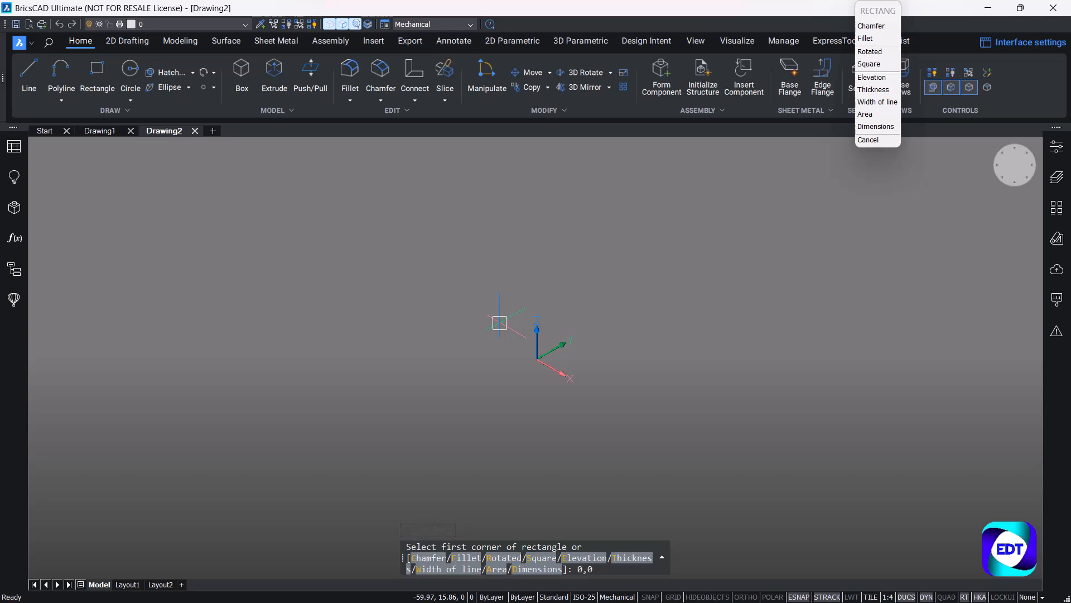
{"action": "type", "text": "0,0"}
{"action": "key", "text": "Return"}
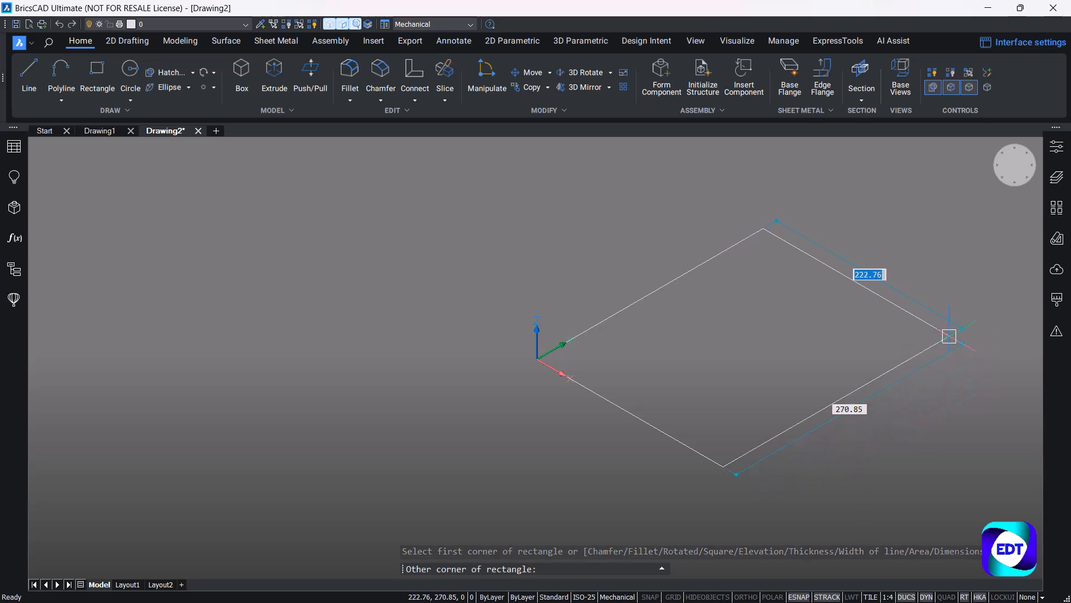
{"action": "type", "text": "180"}
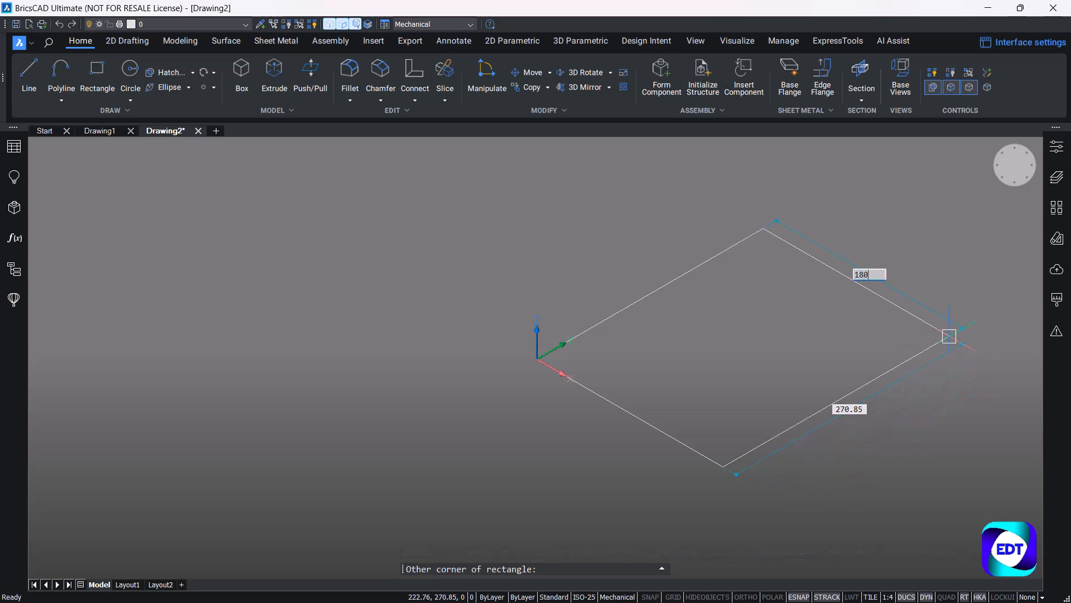
{"action": "key", "text": "Tab"}
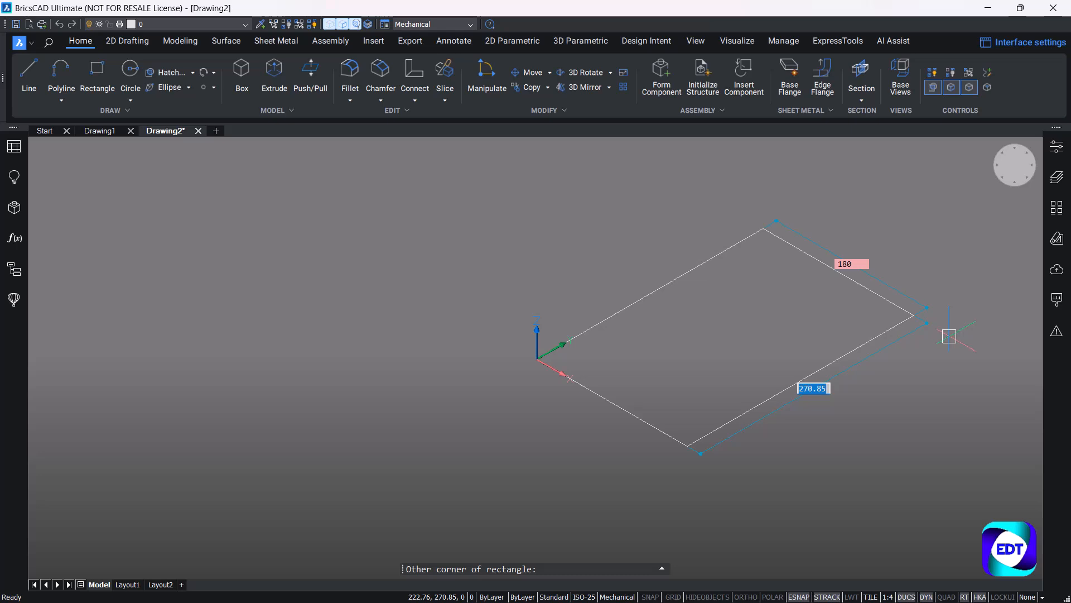
{"action": "type", "text": "240"}
{"action": "key", "text": "Tab"}
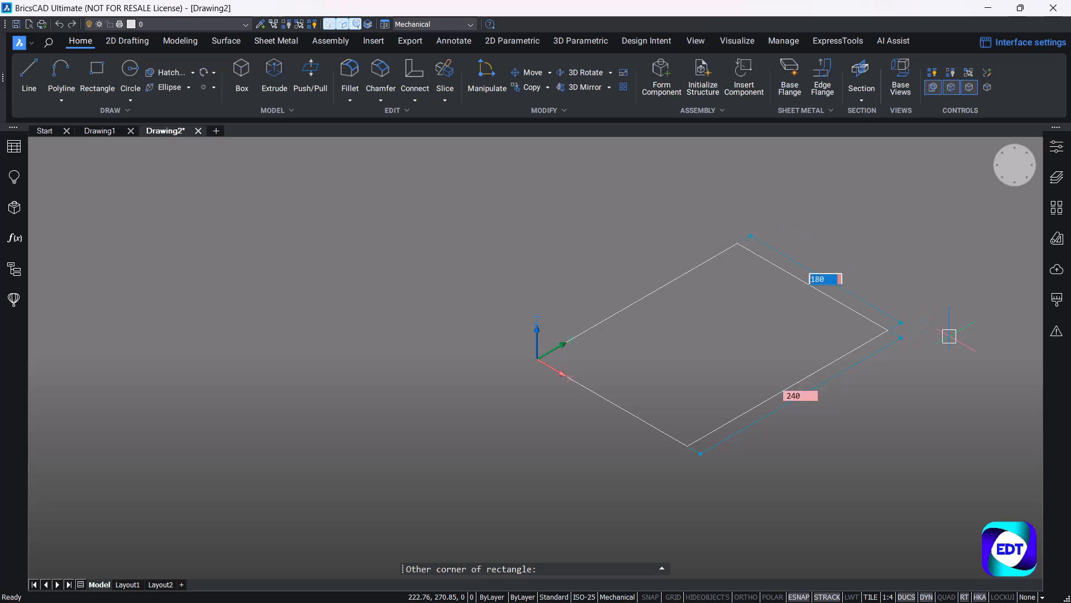
{"action": "key", "text": "Tab"}
{"action": "key", "text": "Tab"}
{"action": "key", "text": "Return"}
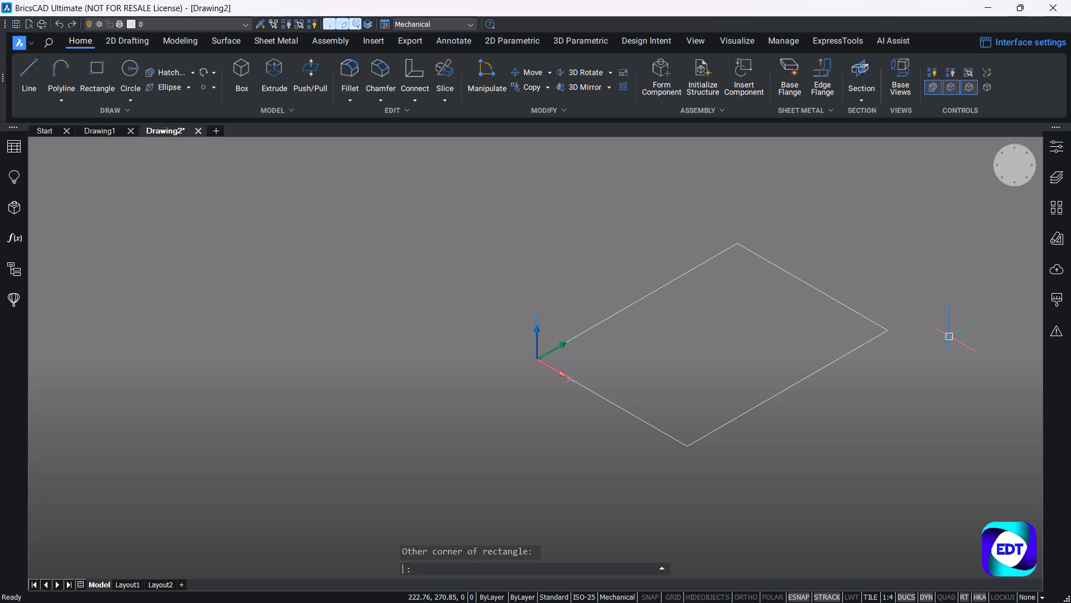
Fillet the rectangle's two corners at the ends of its Y-axis edge with a 20 mm radius, using the Multiple option.
{"action": "type", "text": "f"}
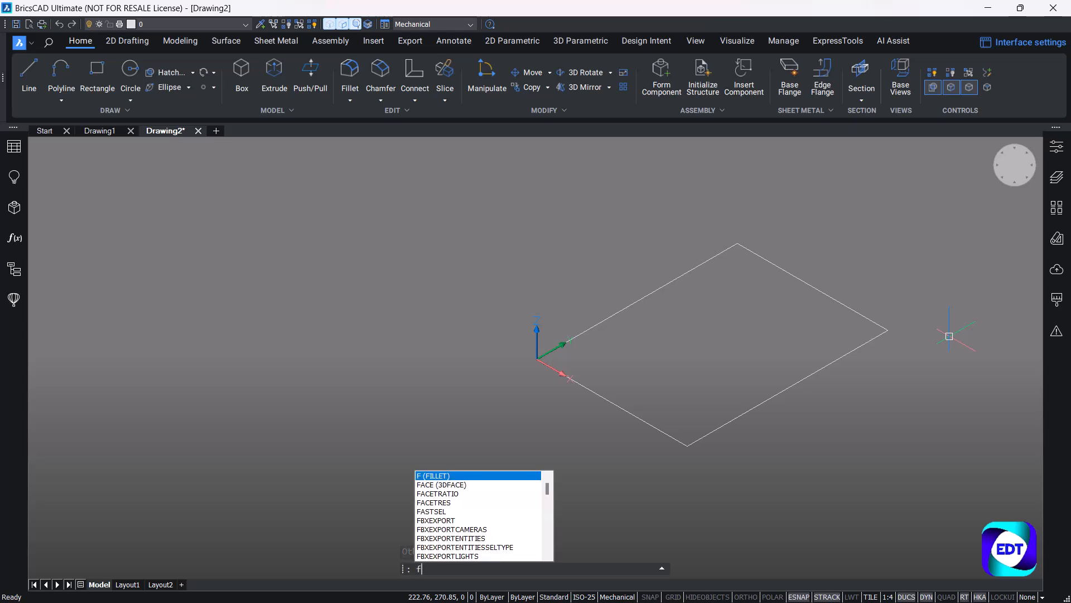
{"action": "key", "text": "Return"}
{"action": "right_click", "coordinate": [949, 337]}
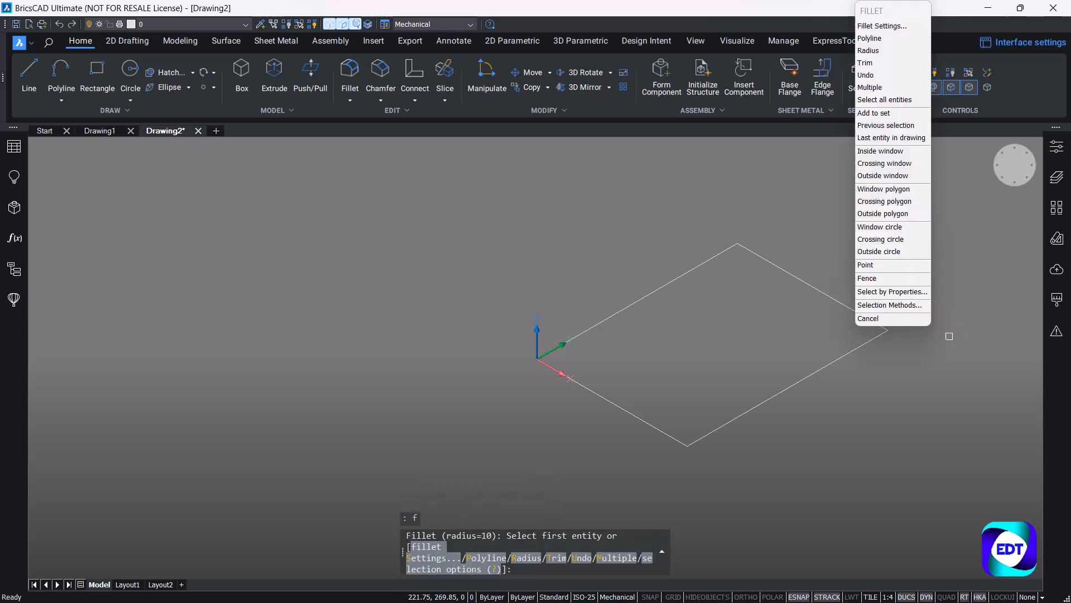
{"action": "left_click", "coordinate": [523, 570]}
{"action": "type", "text": "r"}
{"action": "key", "text": "Return"}
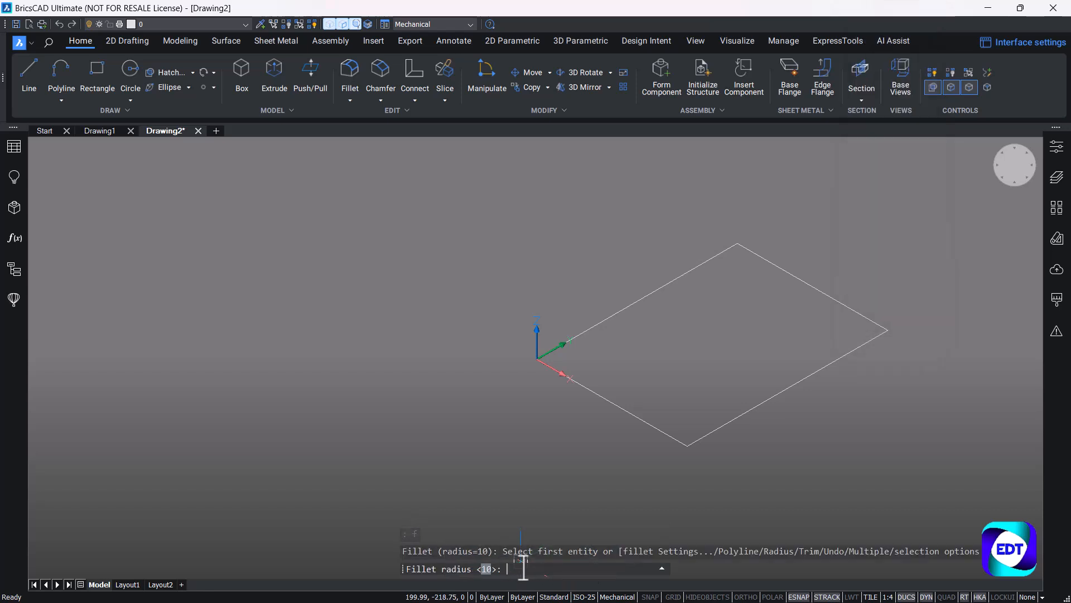
{"action": "key", "text": "Return"}
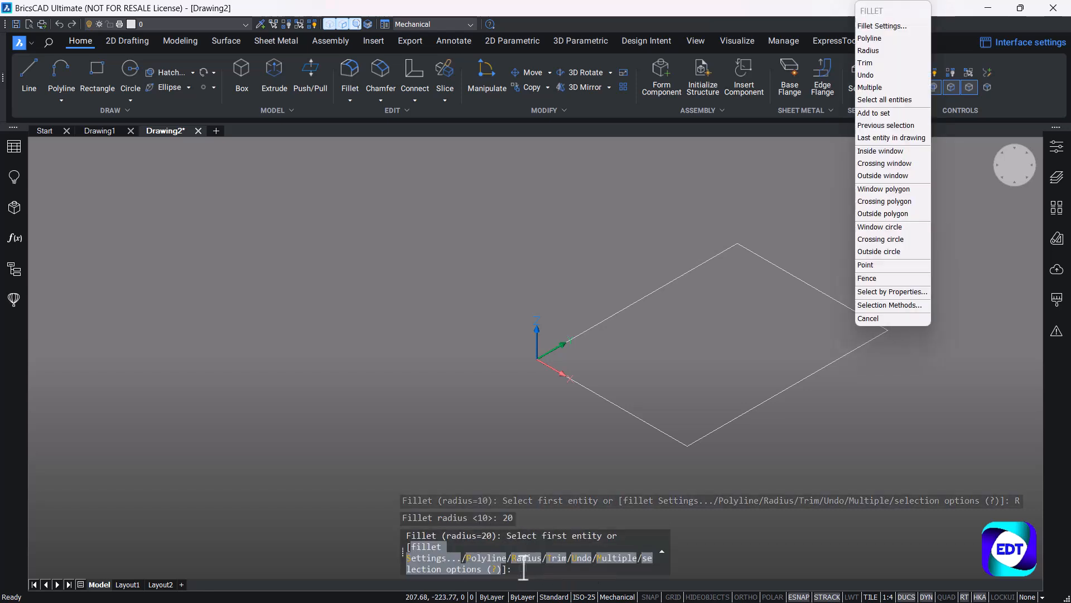
{"action": "left_click", "coordinate": [615, 558]}
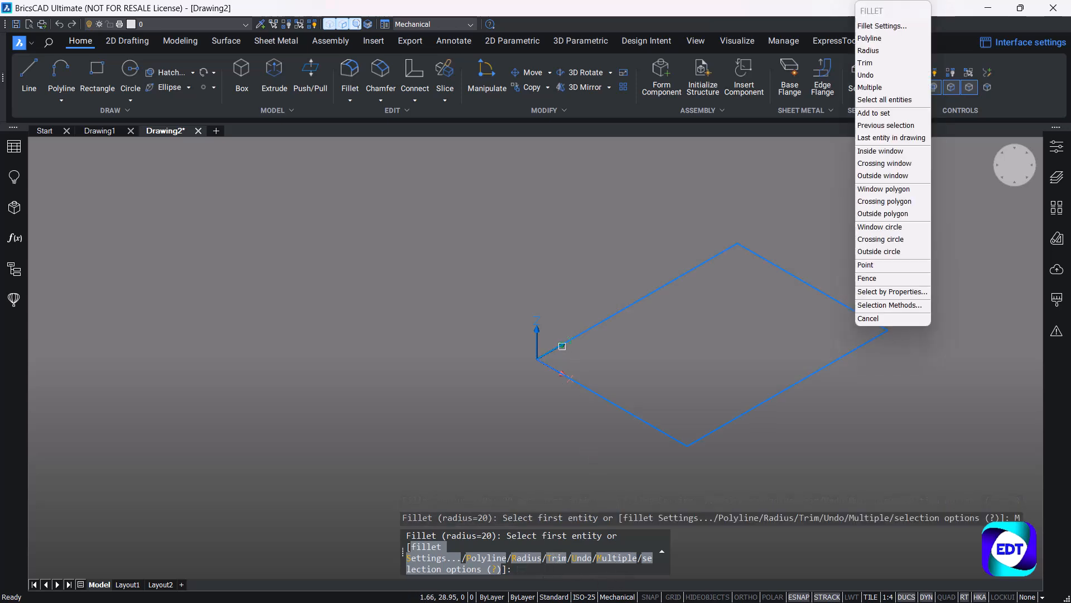
{"action": "left_click", "coordinate": [562, 346]}
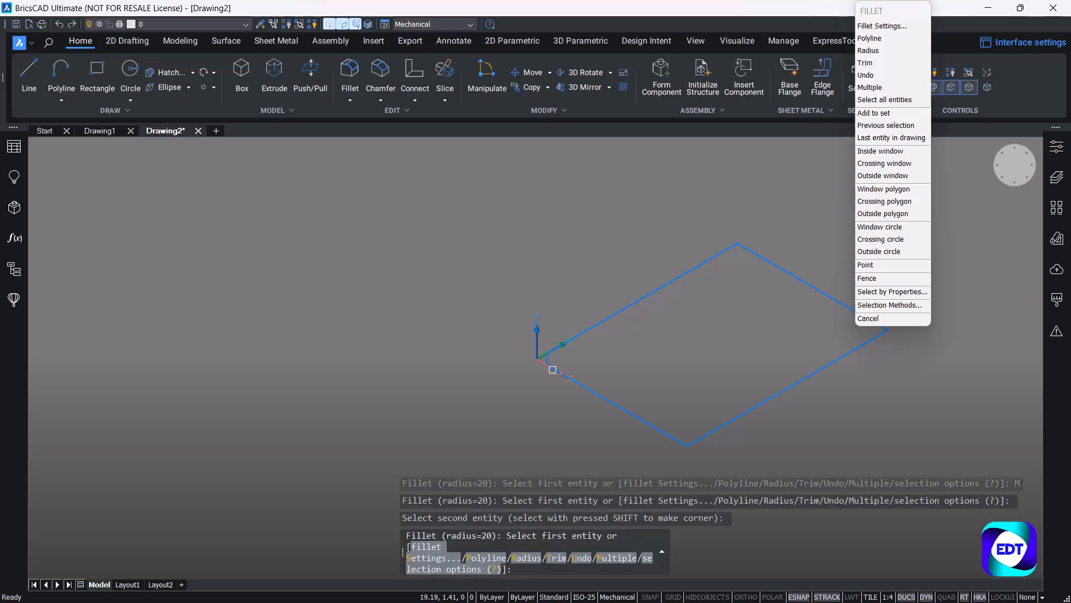
{"action": "left_click", "coordinate": [713, 257]}
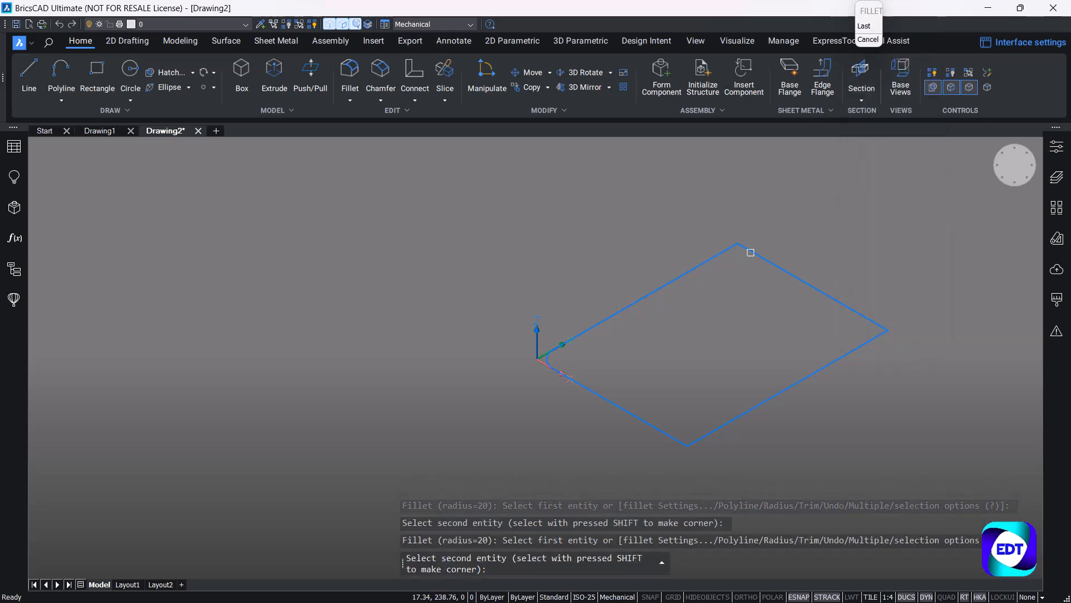
{"action": "left_click", "coordinate": [751, 253]}
{"action": "key", "text": "Escape"}
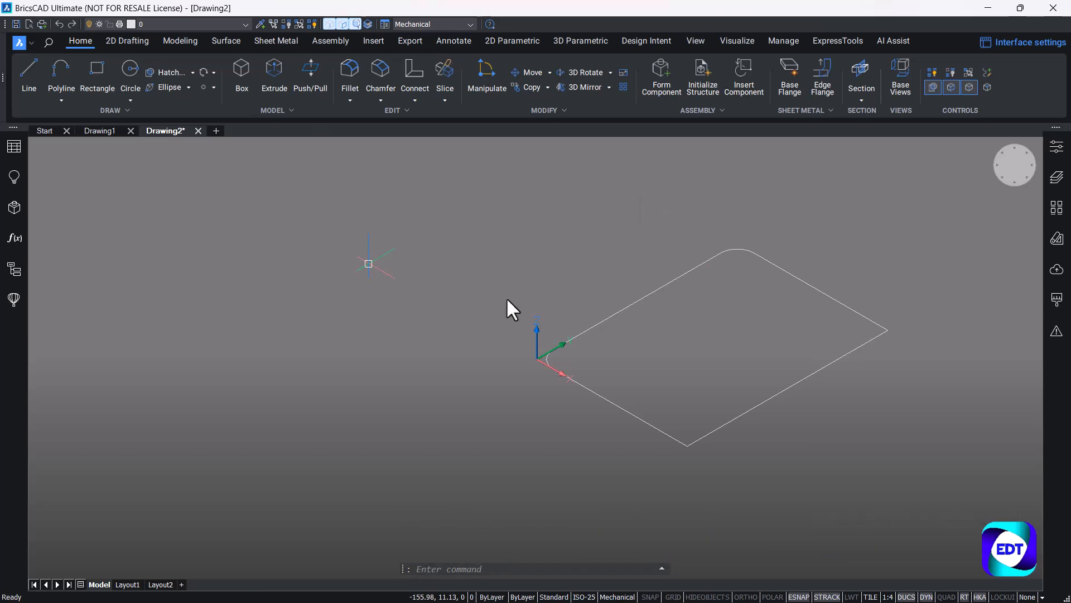
Create a region from the filleted rectangle polyline with the REGION command.
{"action": "middle_click_drag", "start_coordinate": [679, 361], "coordinate": [477, 350]}
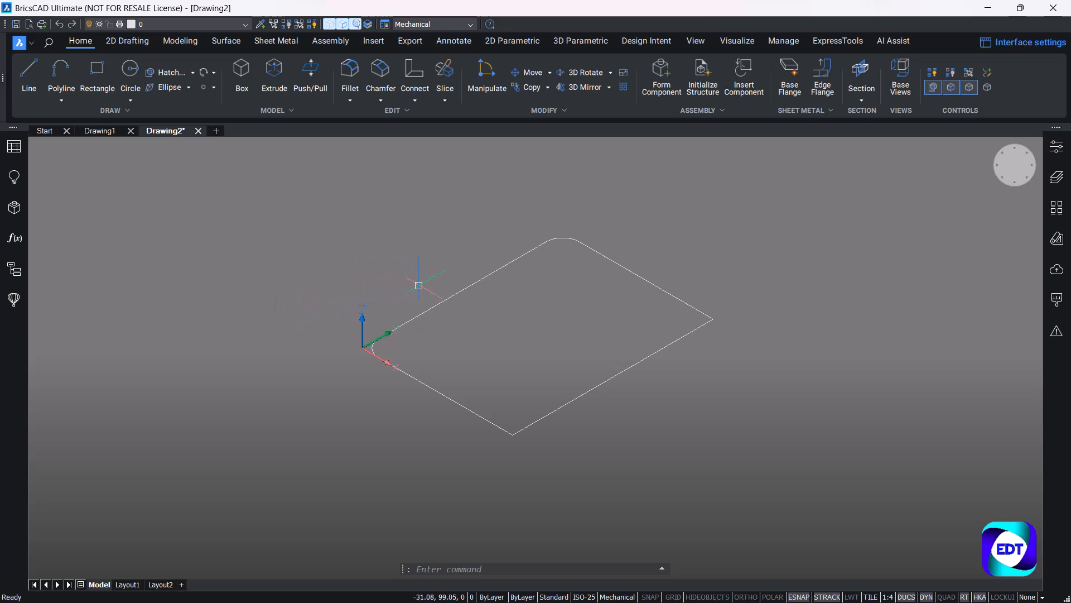
{"action": "left_click", "coordinate": [457, 289]}
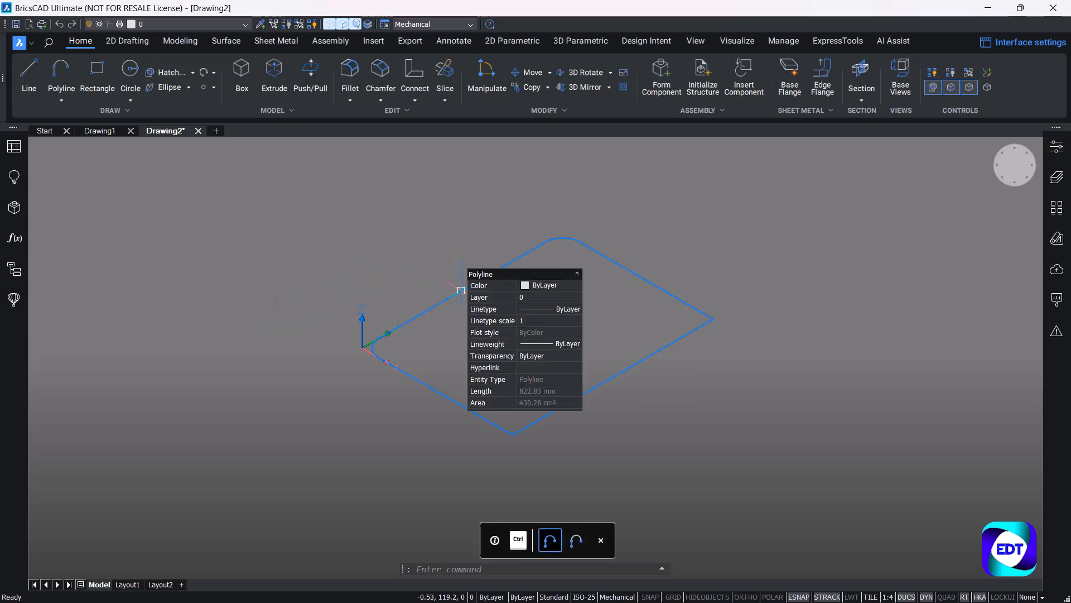
{"action": "key", "text": "Escape"}
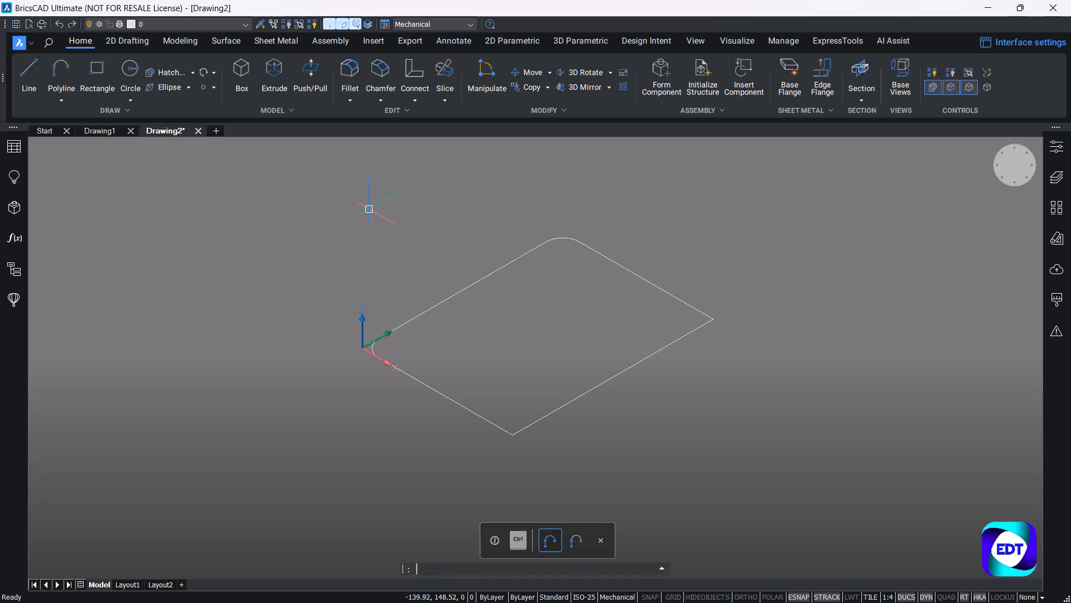
{"action": "type", "text": "REGION"}
{"action": "key", "text": "Return"}
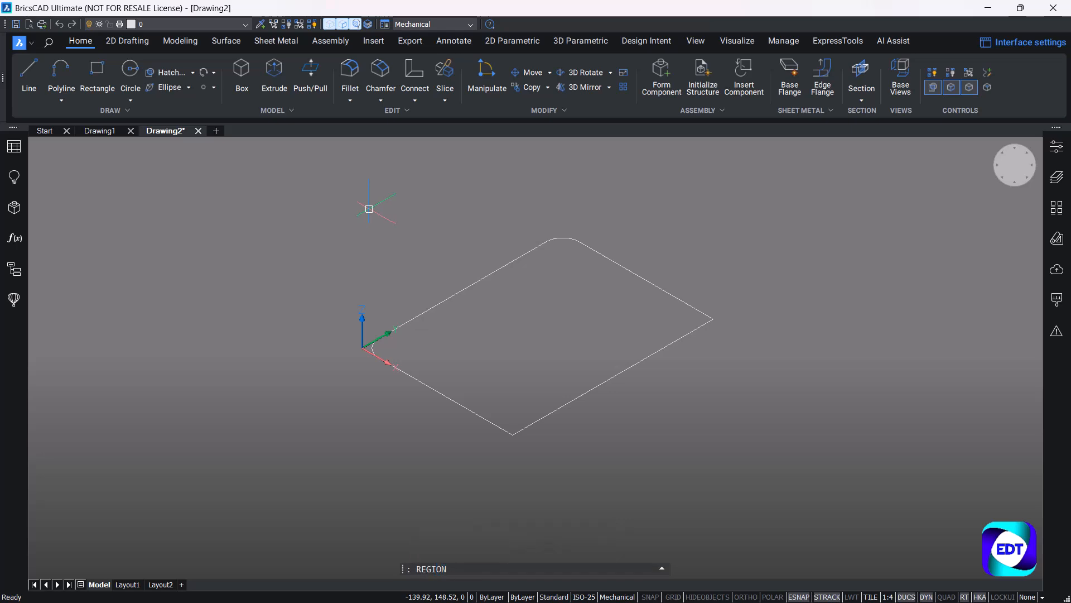
{"action": "left_click", "coordinate": [457, 292]}
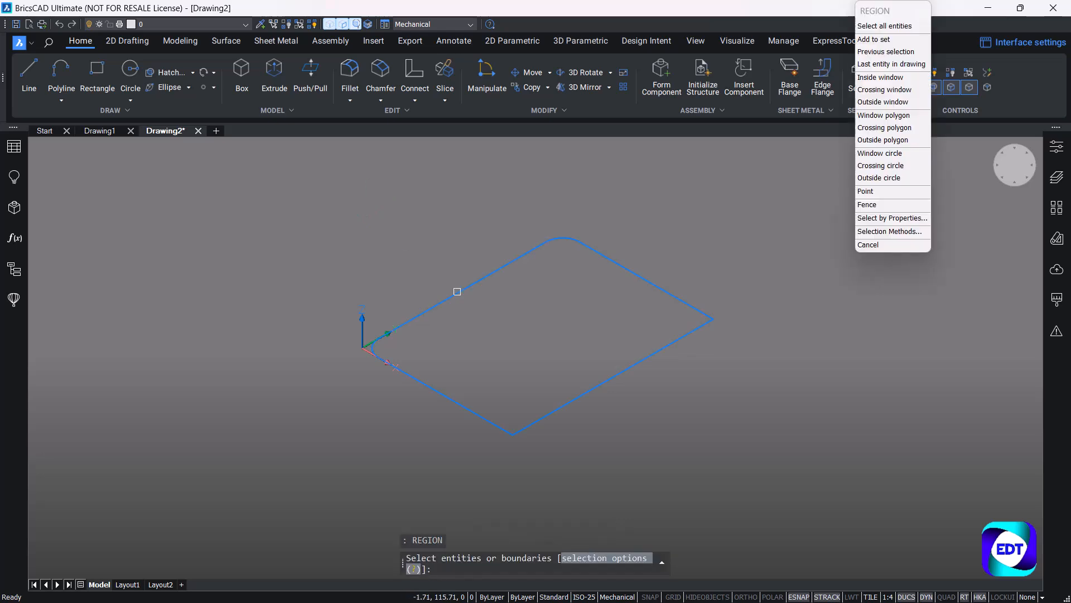
{"action": "key", "text": "Return"}
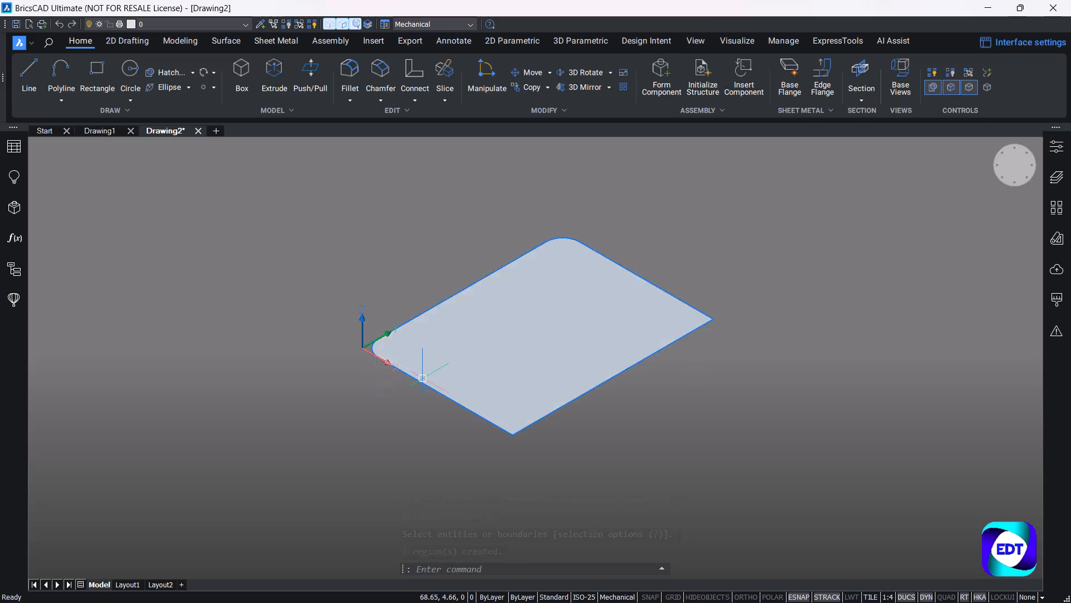
Generate a boundary from the filleted rectangular region.
{"action": "scroll", "coordinate": [424, 368], "scroll_direction": "up", "scroll_amount": 5}
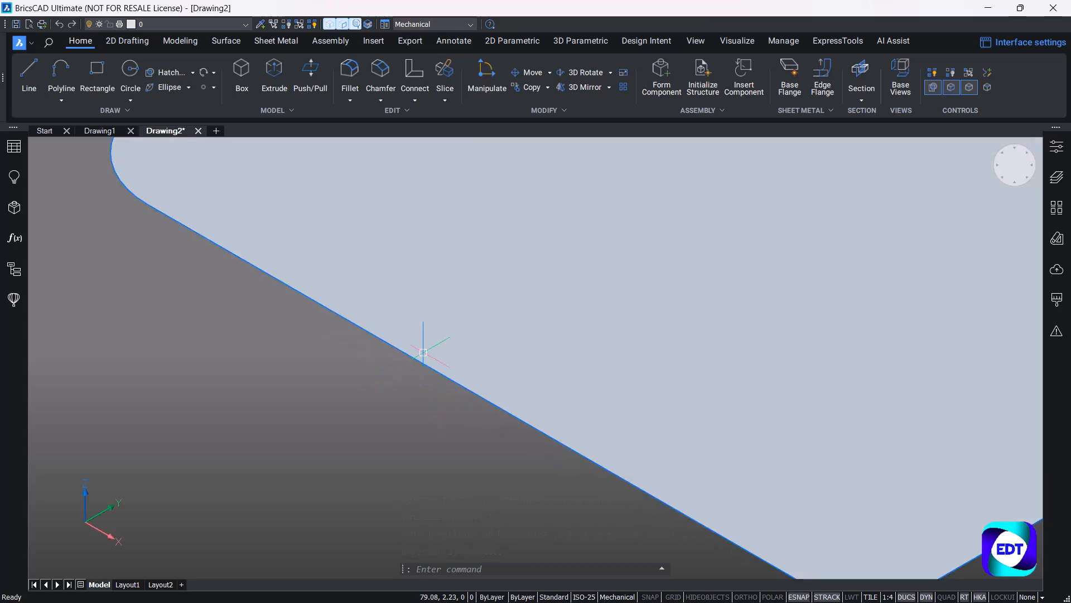
{"action": "scroll", "coordinate": [415, 348], "scroll_direction": "down", "scroll_amount": 6}
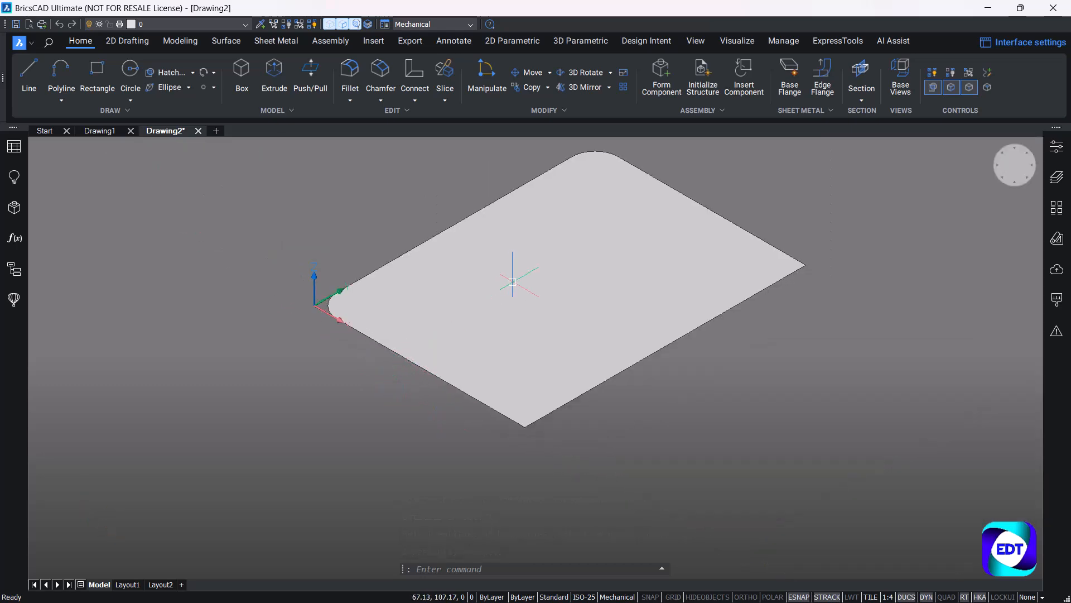
{"action": "mouse_move", "coordinate": [534, 265]}
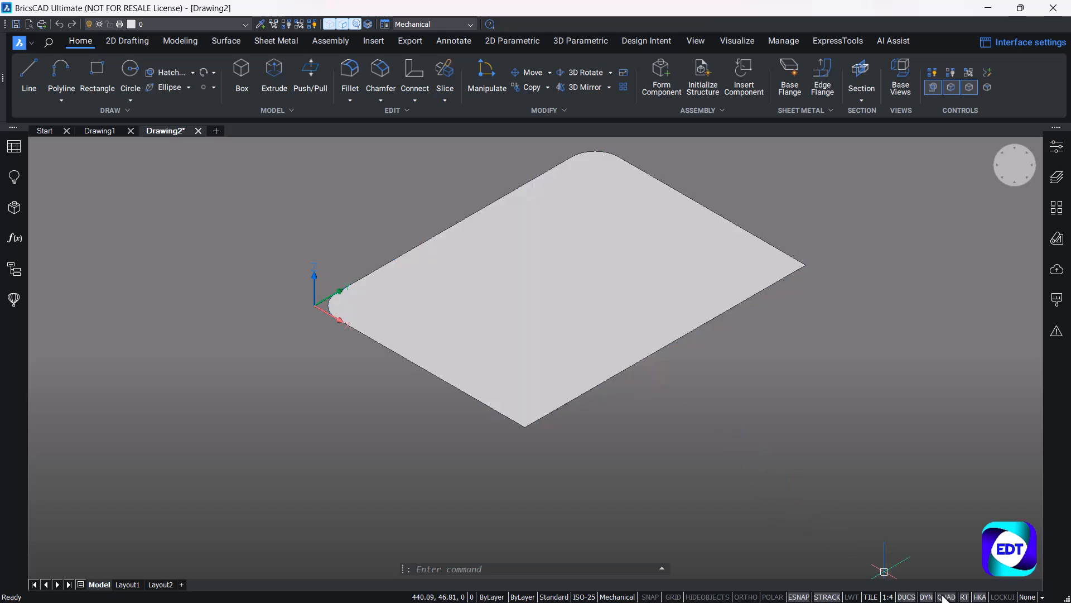
{"action": "mouse_move", "coordinate": [464, 272]}
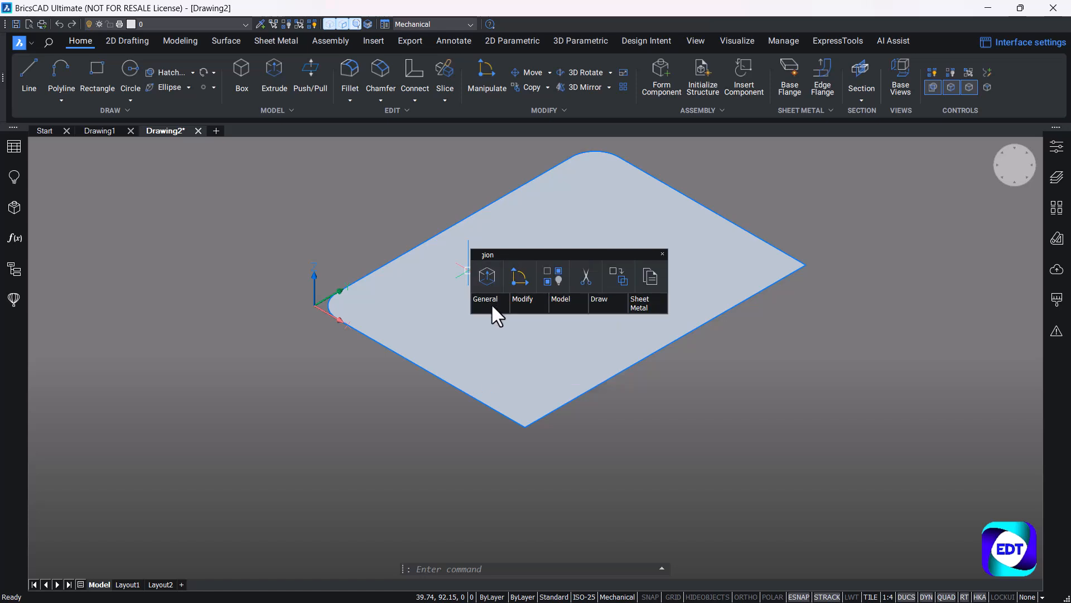
{"action": "mouse_move", "coordinate": [577, 303]}
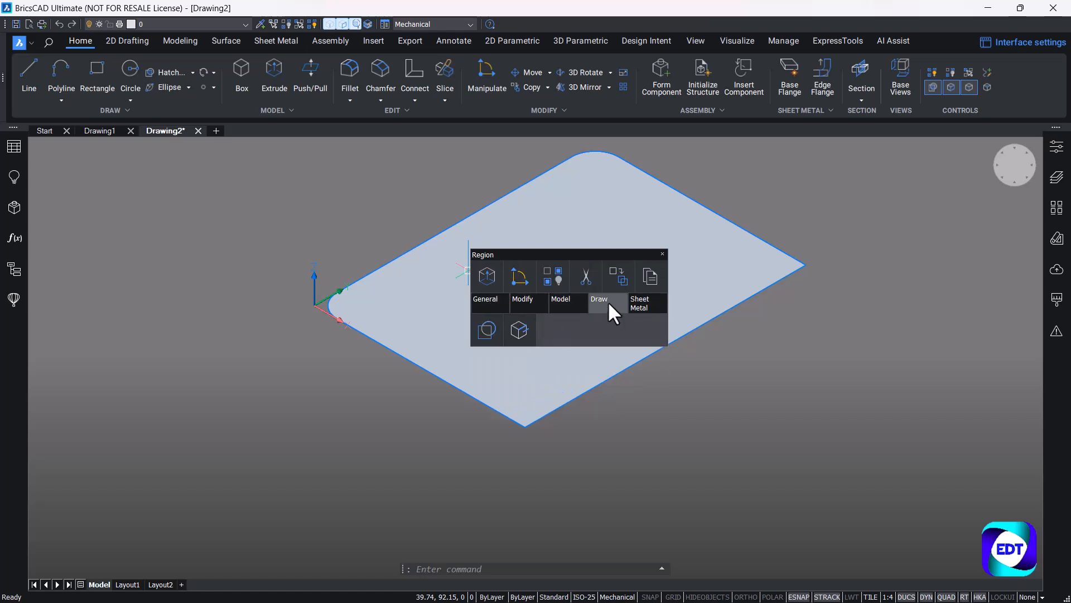
{"action": "left_click", "coordinate": [492, 327]}
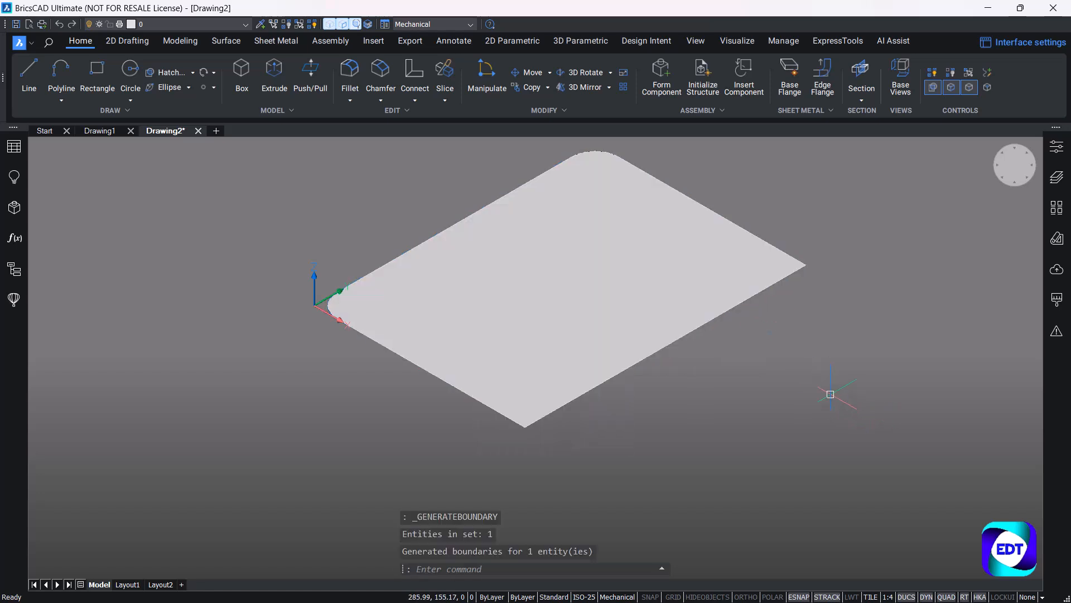
Hide the region entity through the drawing structure, leaving the polyline outline displayed.
{"action": "left_click", "coordinate": [14, 269]}
{"action": "left_click", "coordinate": [84, 193]}
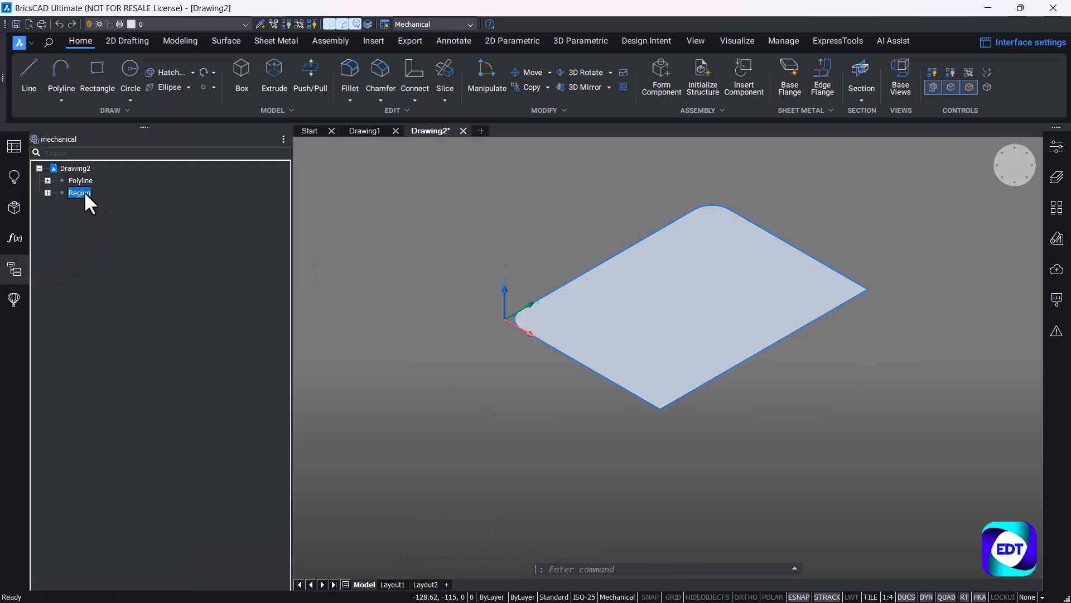
{"action": "right_click", "coordinate": [84, 194]}
{"action": "left_click", "coordinate": [118, 216]}
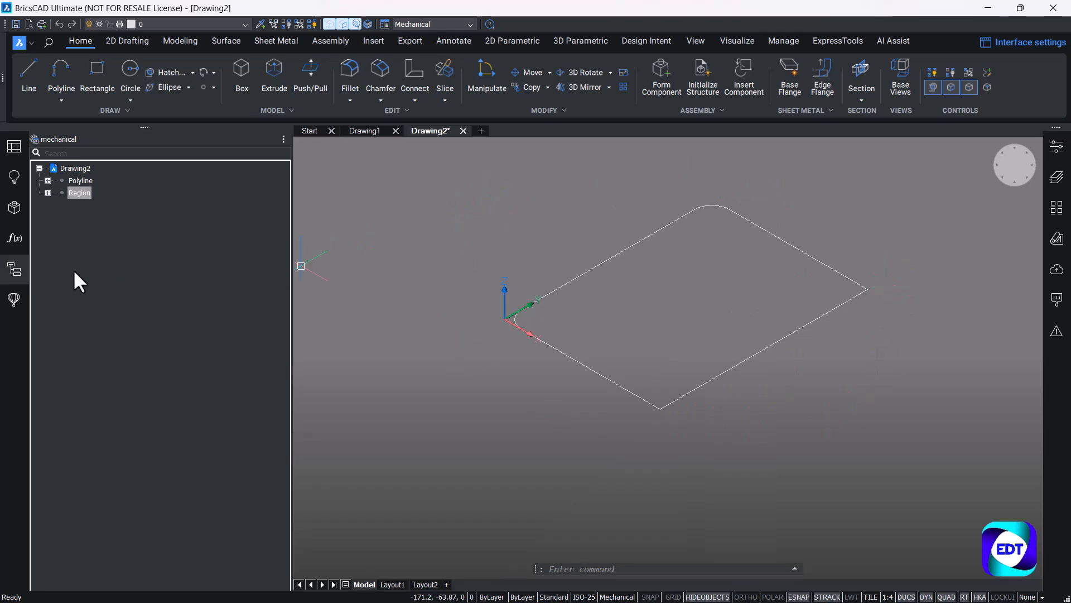
{"action": "left_click", "coordinate": [14, 270]}
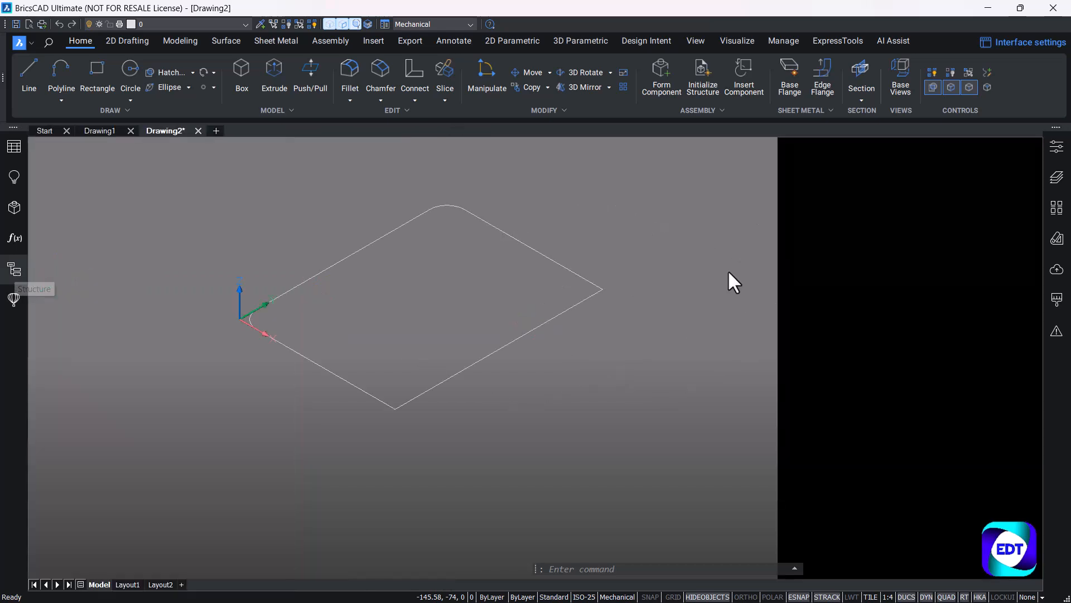
{"action": "middle_click_drag", "start_coordinate": [609, 321], "coordinate": [649, 383]}
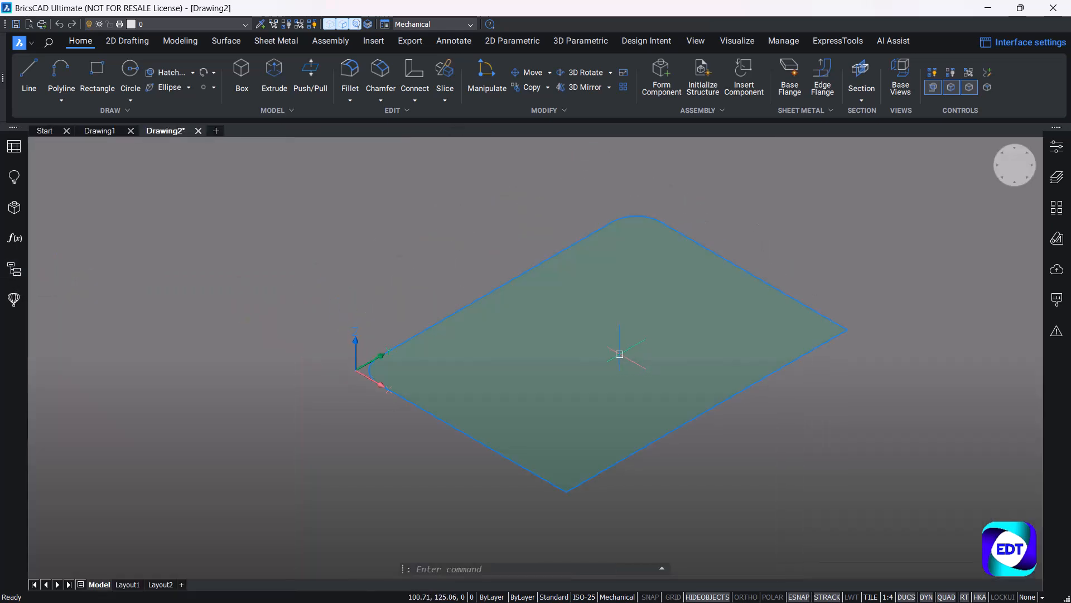
{"action": "left_click", "coordinate": [172, 44]}
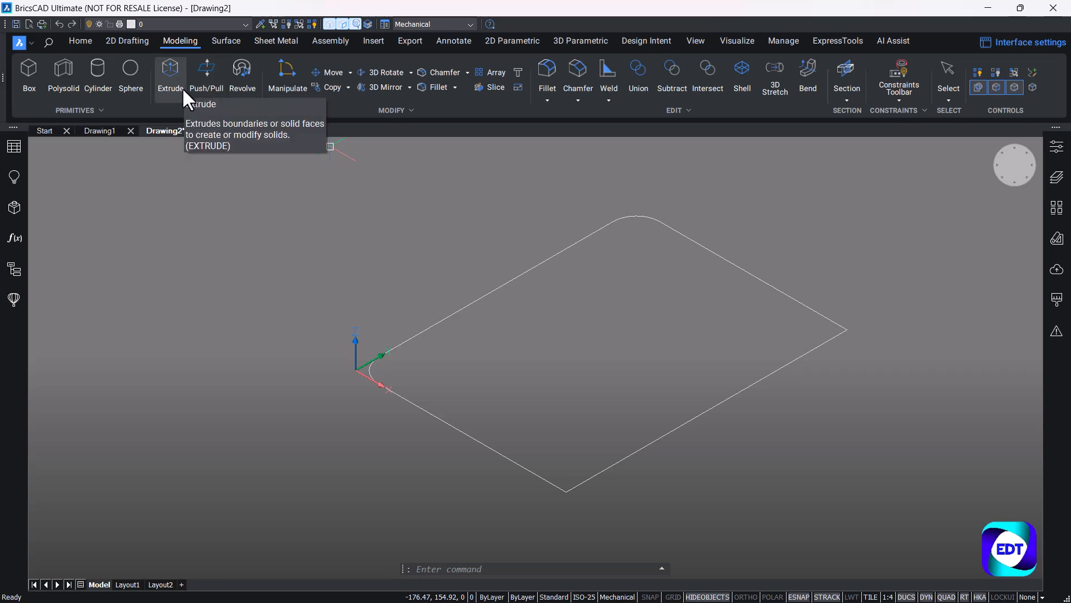
{"action": "left_click", "coordinate": [219, 38]}
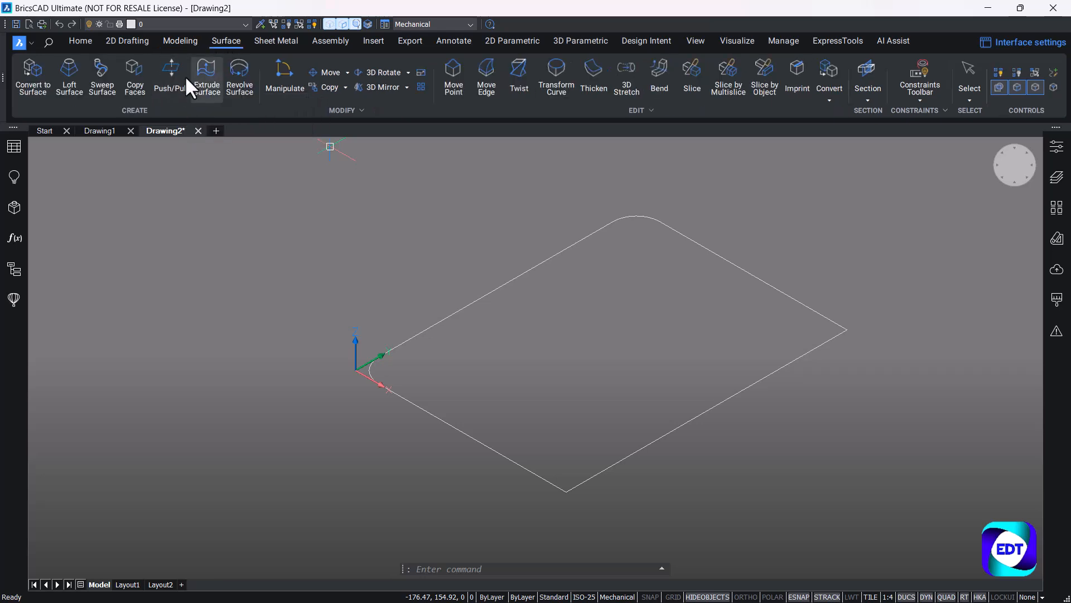
{"action": "left_click", "coordinate": [183, 39]}
{"action": "left_click", "coordinate": [226, 40]}
{"action": "left_click", "coordinate": [180, 40]}
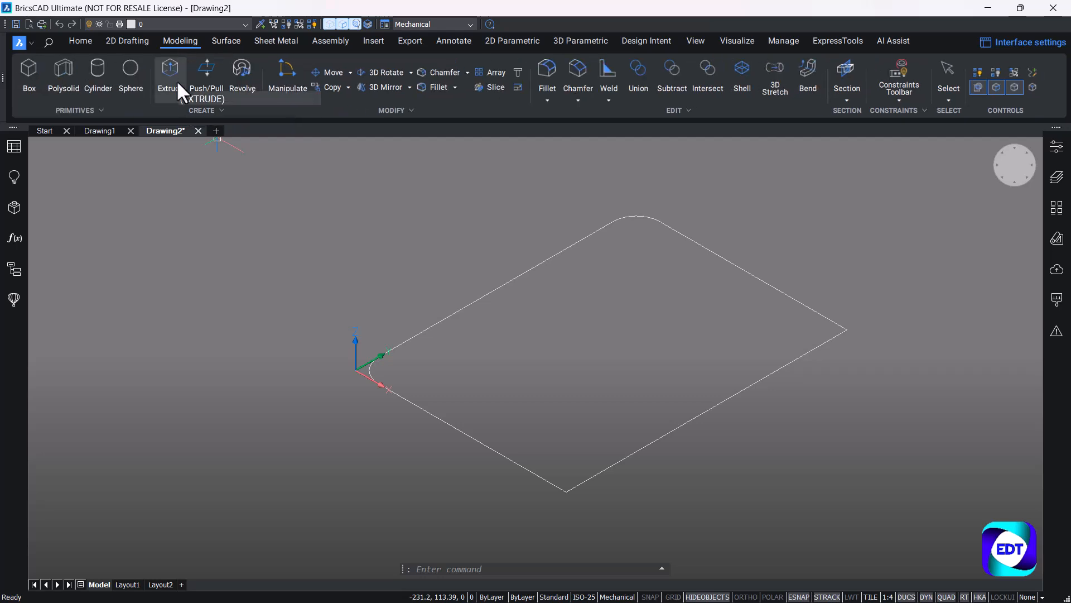
Extrude the filleted outline polyline as a surface, 60 mm high with a 40° taper angle.
{"action": "left_click", "coordinate": [177, 81]}
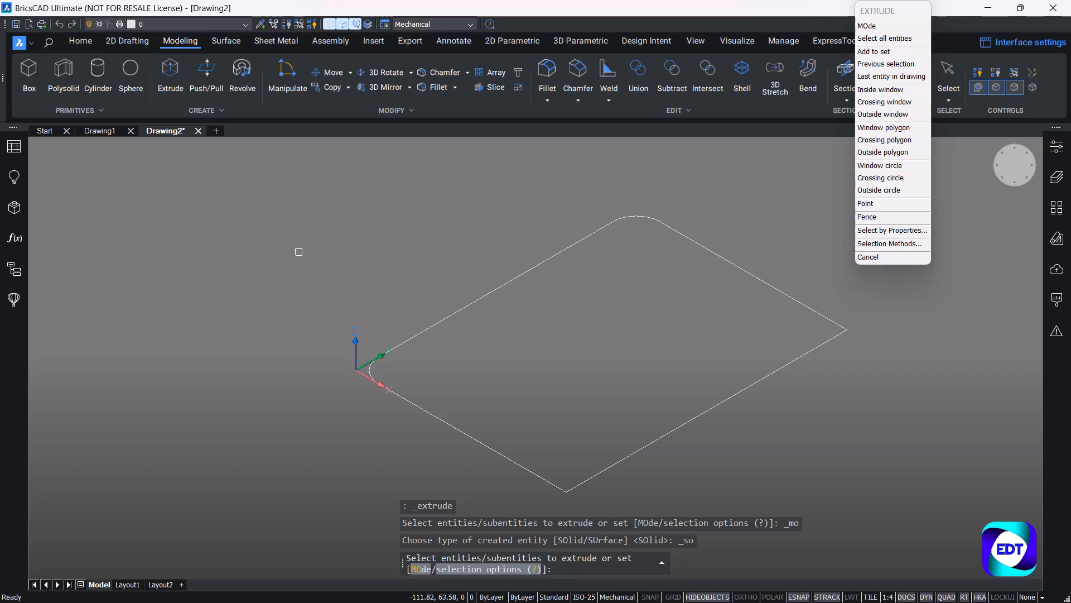
{"action": "left_click", "coordinate": [412, 568]}
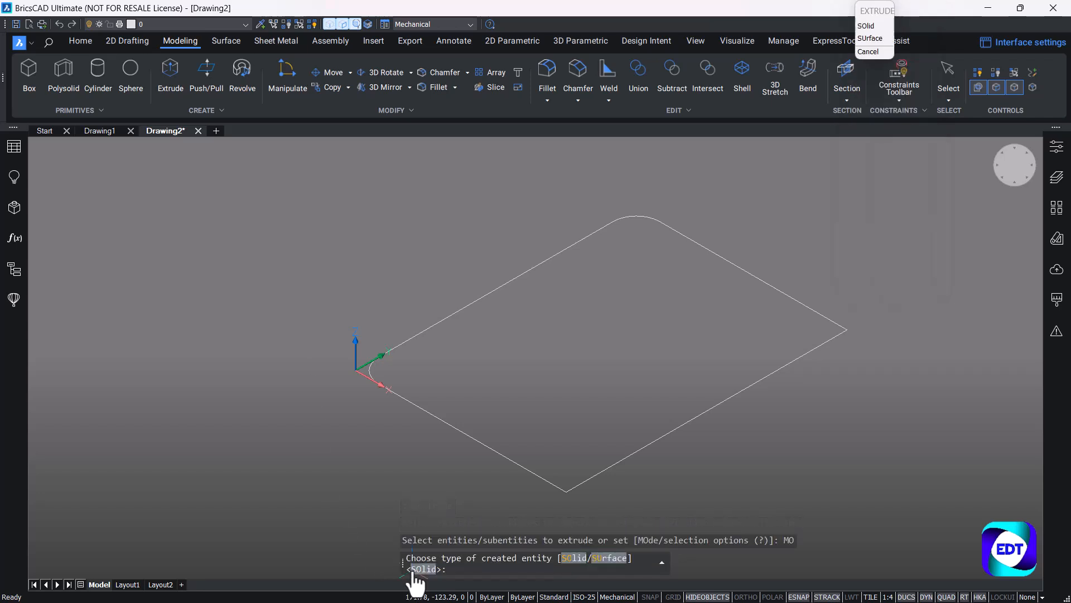
{"action": "left_click", "coordinate": [610, 559]}
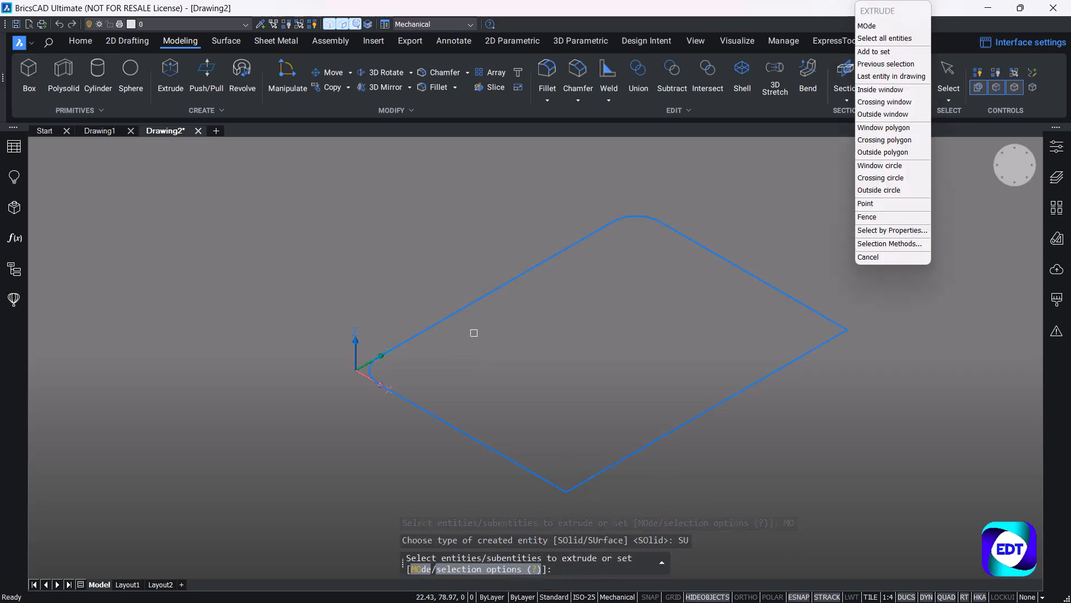
{"action": "left_click", "coordinate": [466, 308]}
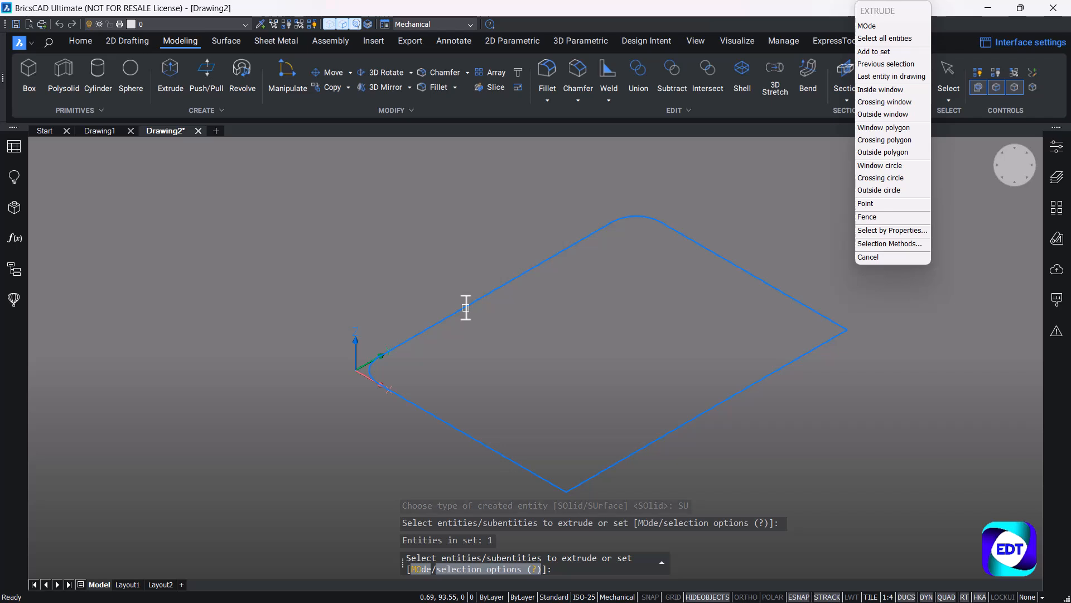
{"action": "key", "text": "Return"}
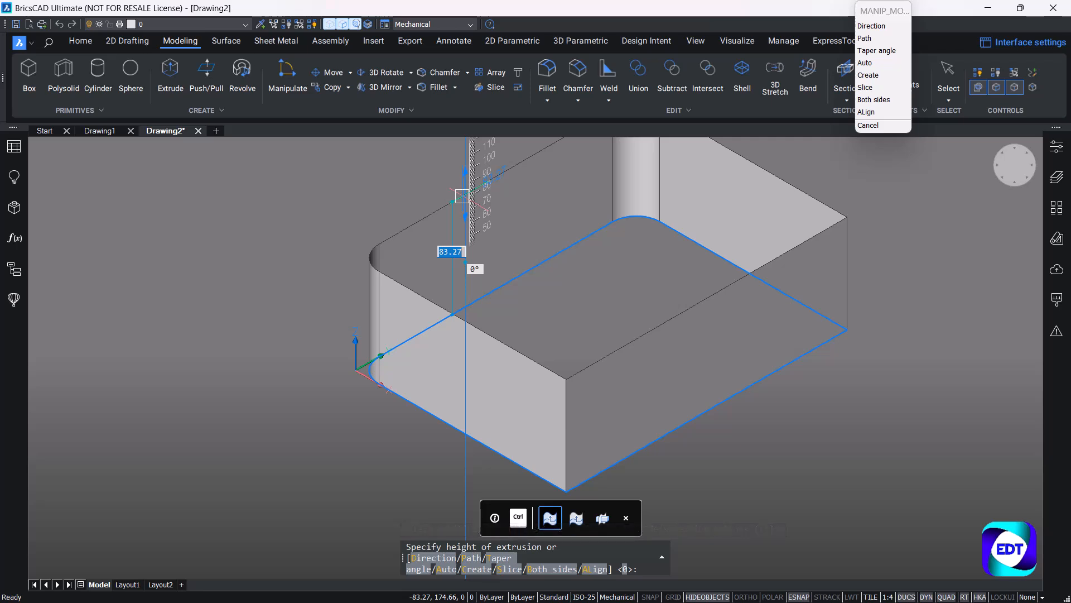
{"action": "type", "text": "60"}
{"action": "key", "text": "Tab"}
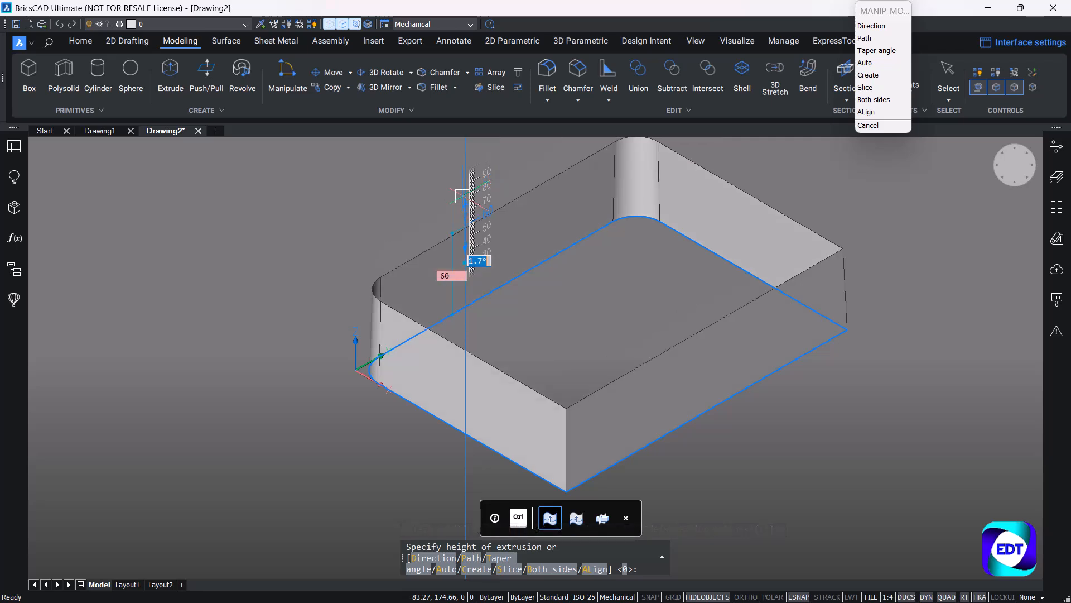
{"action": "type", "text": "40"}
{"action": "key", "text": "Tab"}
{"action": "key", "text": "Escape"}
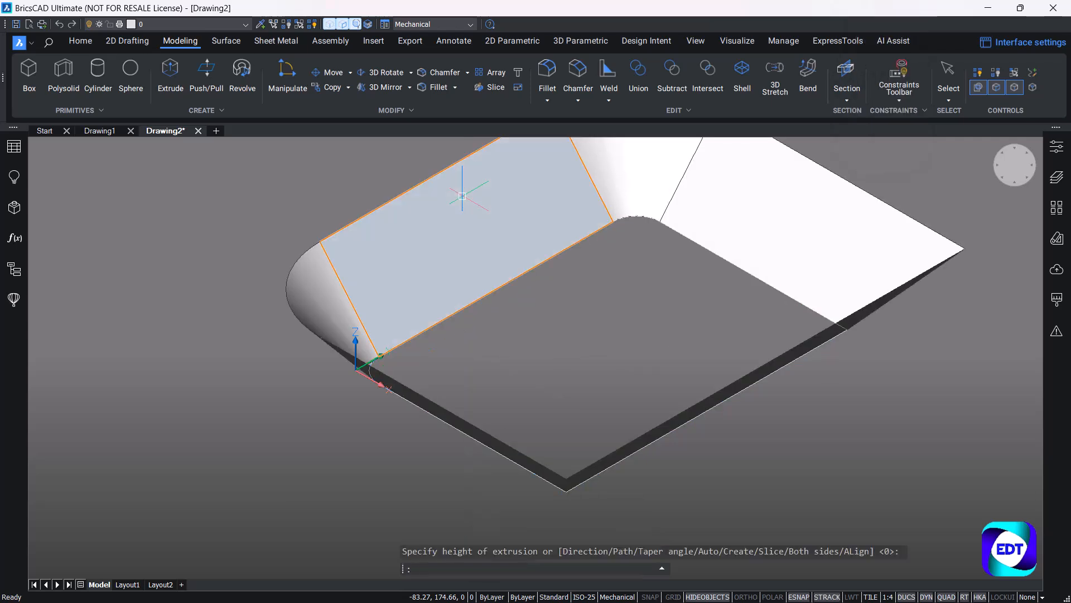
Show the hidden region again through the drawing structure so it closes the base of the flared walls.
{"action": "scroll", "coordinate": [521, 376], "scroll_direction": "down", "scroll_amount": 5}
{"action": "mouse_move", "coordinate": [505, 385]}
{"action": "middle_mouse_down", "text": "shift"}
{"action": "mouse_move", "coordinate": [550, 315]}
{"action": "mouse_move", "coordinate": [524, 388]}
{"action": "middle_mouse_up", "text": "shift"}
{"action": "left_click", "coordinate": [13, 278]}
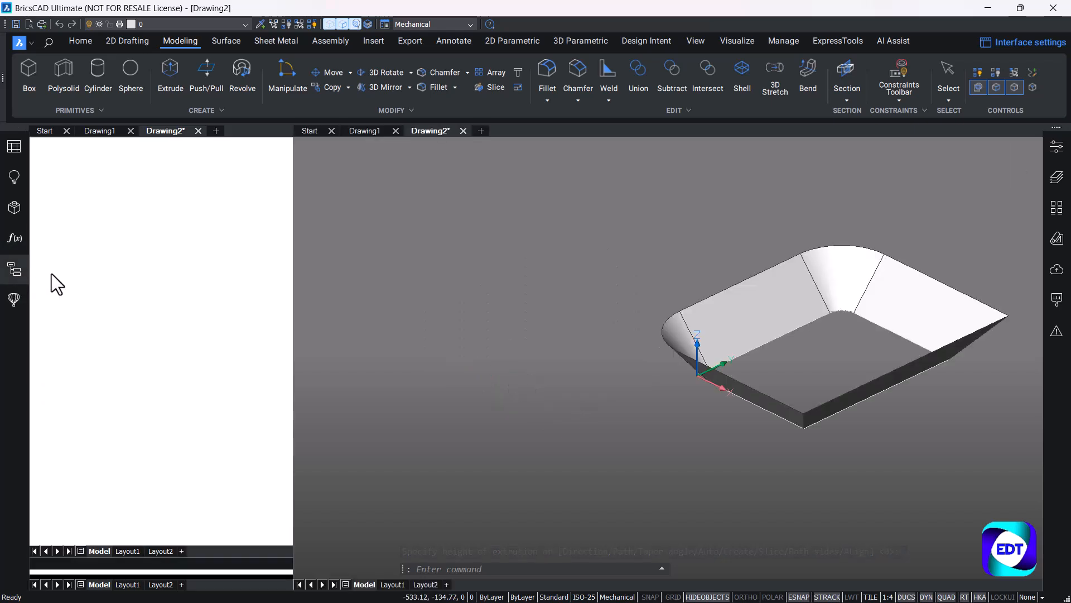
{"action": "right_click", "coordinate": [77, 192]}
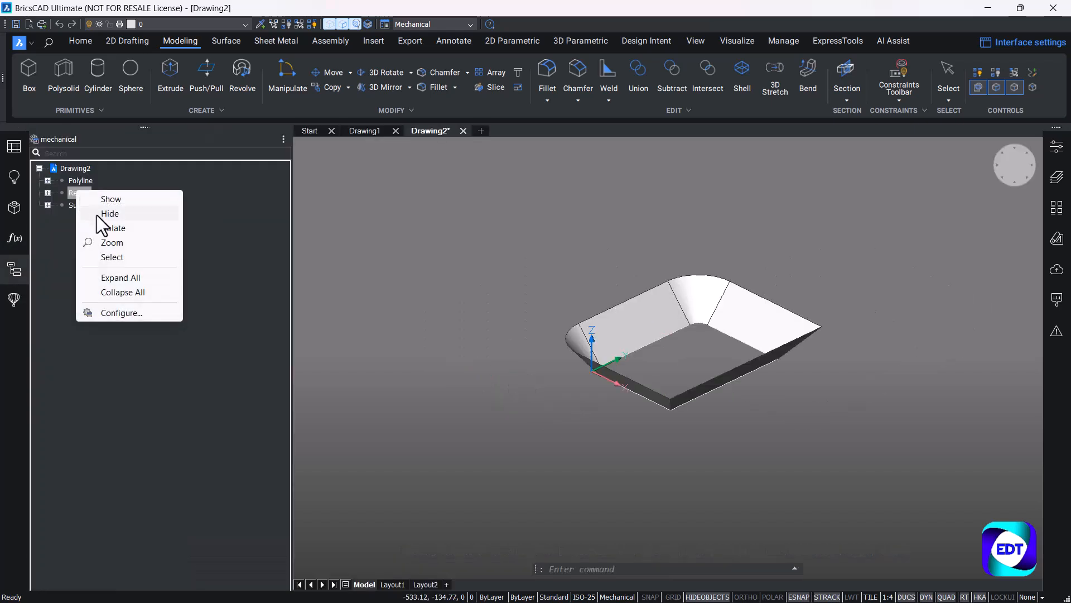
{"action": "left_click", "coordinate": [105, 201]}
{"action": "scroll", "coordinate": [675, 300], "scroll_direction": "up", "scroll_amount": 2}
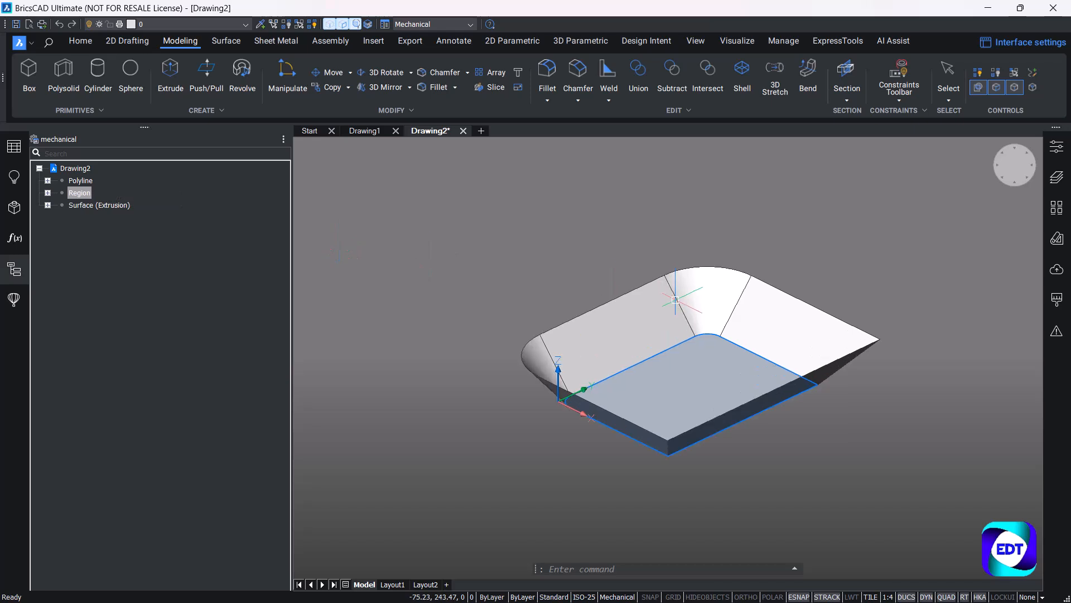
Hide the outline polyline through the drawing structure, keeping the region and extruded surface displayed.
{"action": "middle_click_drag", "start_coordinate": [540, 256], "coordinate": [538, 311], "text": "shift"}
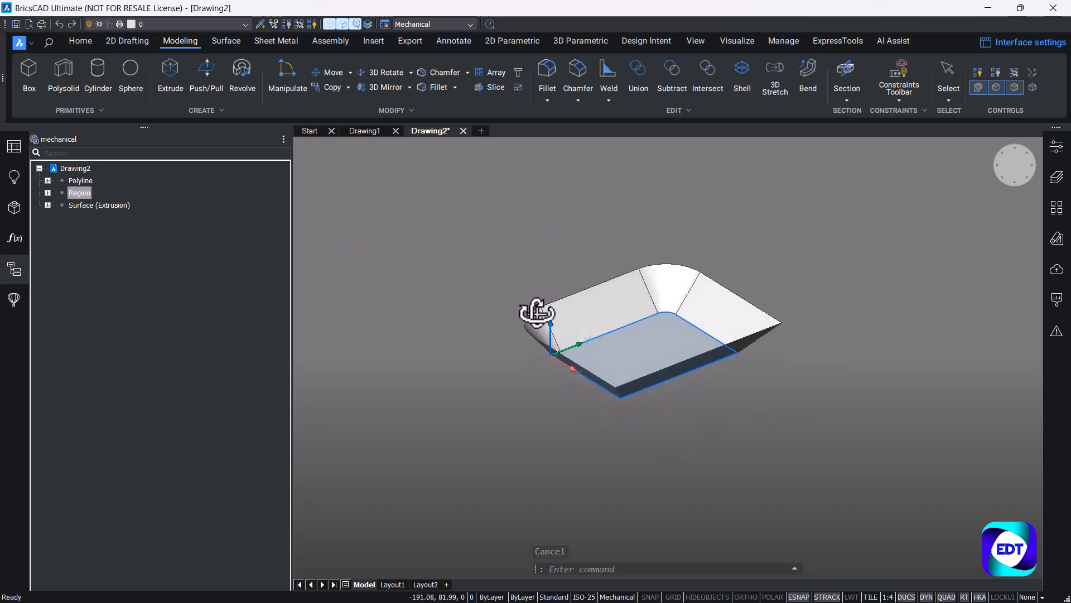
{"action": "scroll", "coordinate": [532, 250], "scroll_direction": "up", "scroll_amount": 2}
{"action": "middle_click_drag", "start_coordinate": [576, 245], "coordinate": [567, 240]}
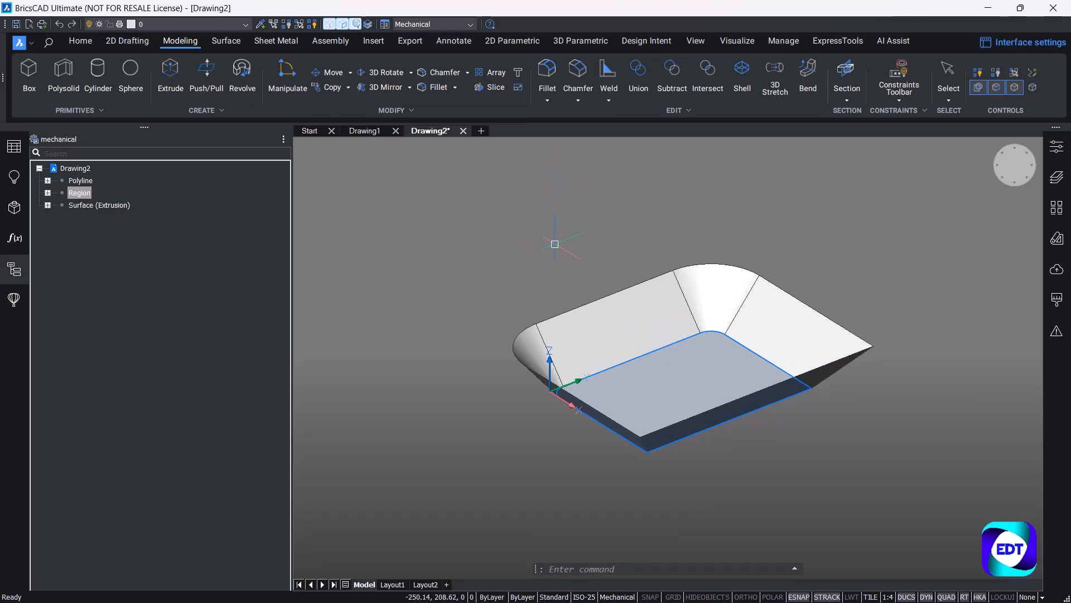
{"action": "middle_click_drag", "start_coordinate": [541, 310], "coordinate": [438, 299]}
{"action": "key", "text": "Escape"}
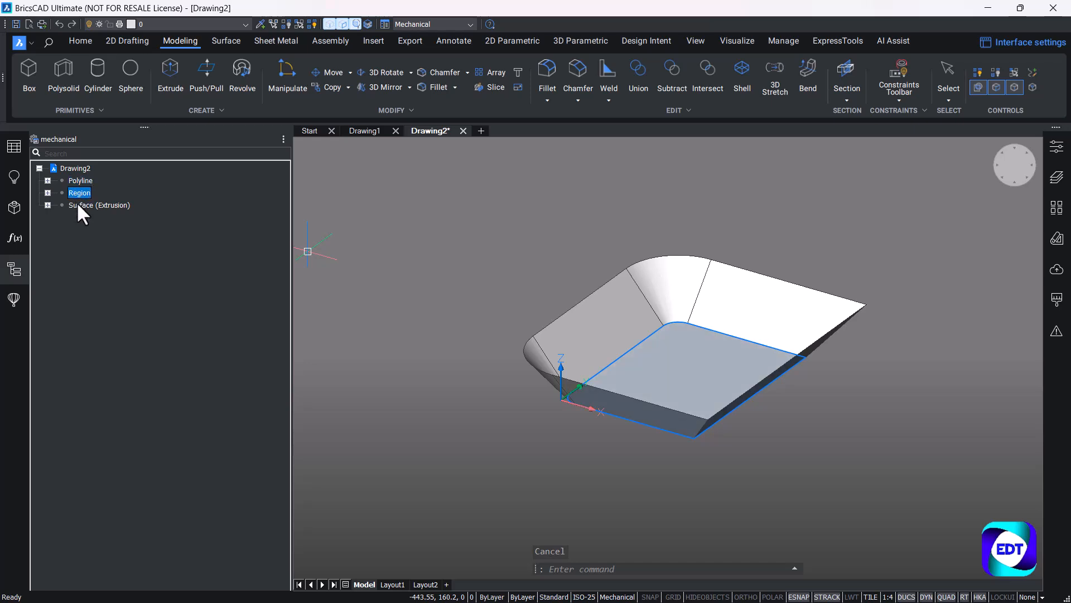
{"action": "left_click", "coordinate": [78, 205]}
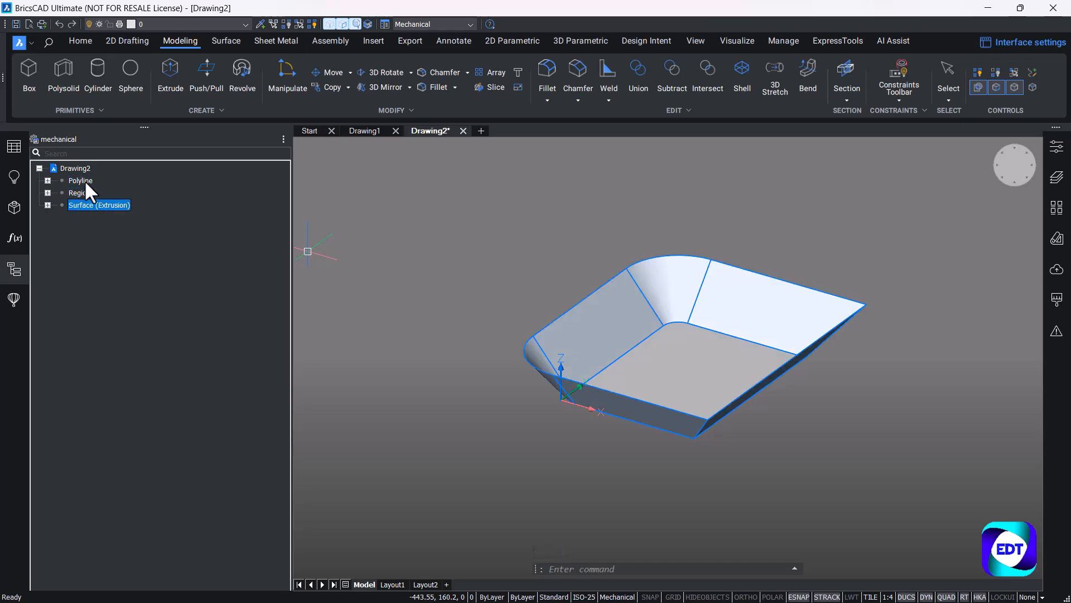
{"action": "left_click", "coordinate": [85, 179]}
{"action": "right_click", "coordinate": [85, 179]}
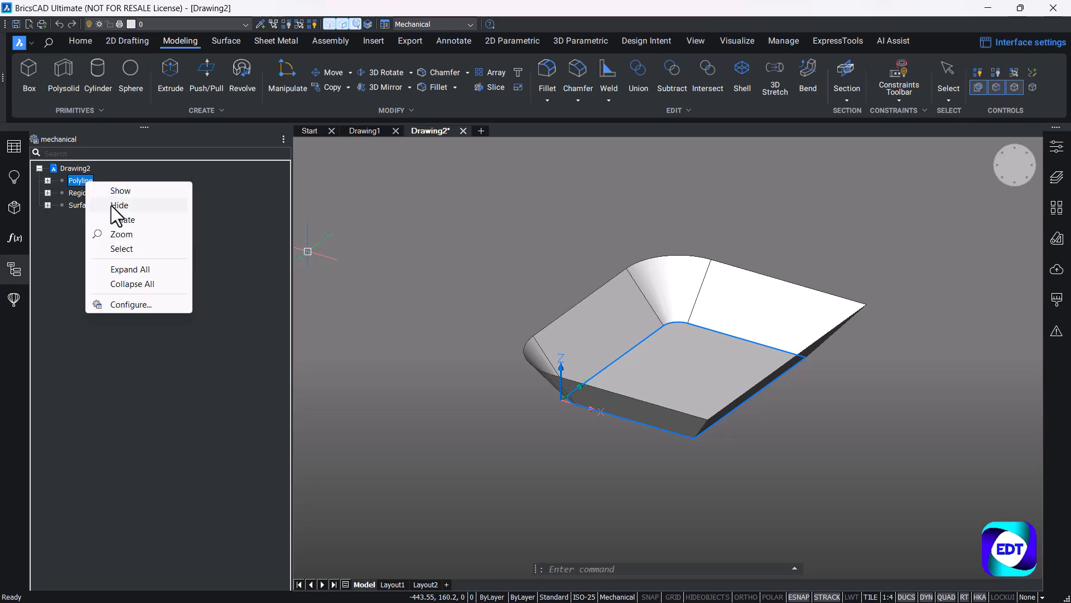
{"action": "left_click", "coordinate": [112, 205]}
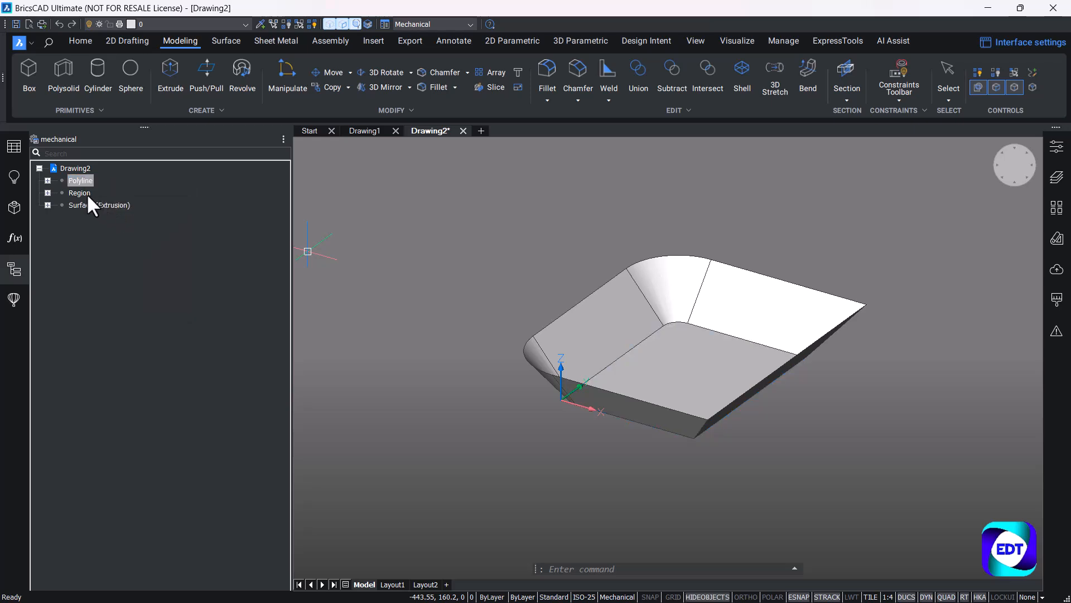
Stitch the base region and the extruded wall surface together into a single surface.
{"action": "left_click", "coordinate": [79, 193]}
{"action": "left_click", "coordinate": [90, 206]}
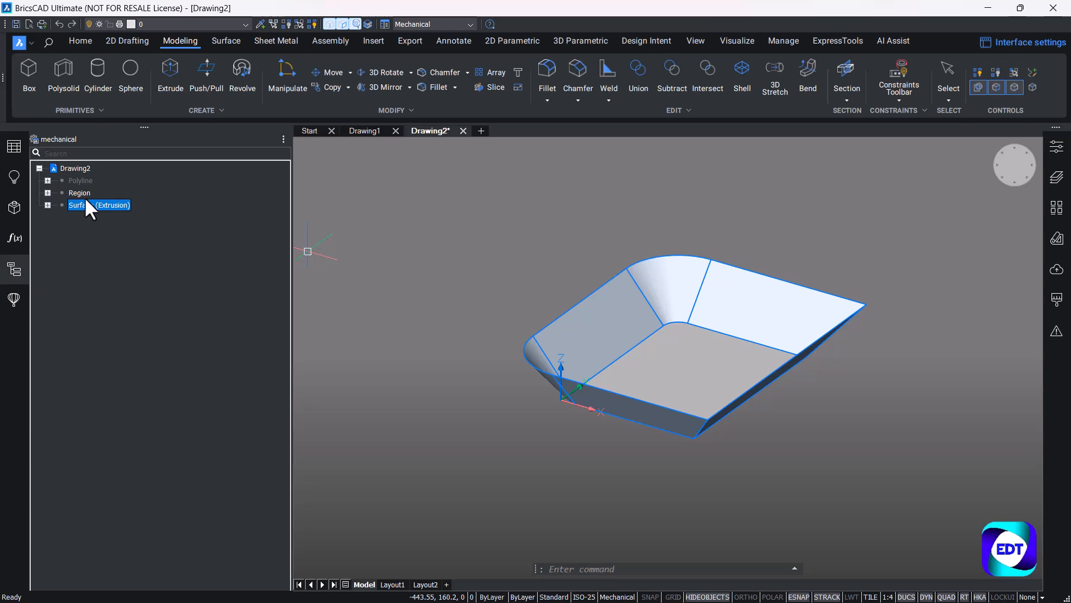
{"action": "left_click", "coordinate": [83, 194]}
{"action": "left_click", "coordinate": [90, 206]}
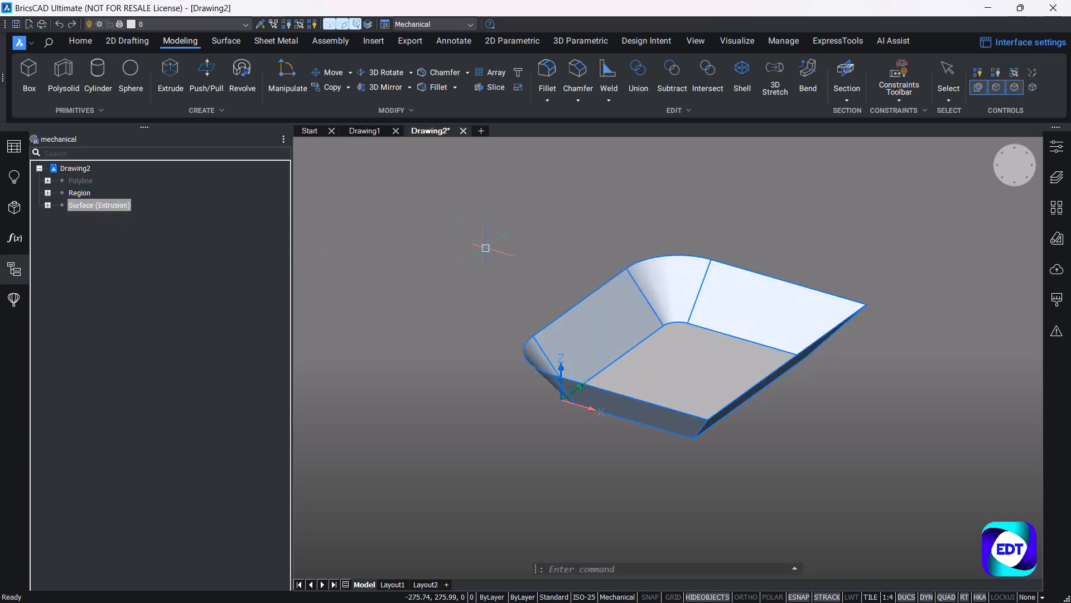
{"action": "key", "text": "Escape"}
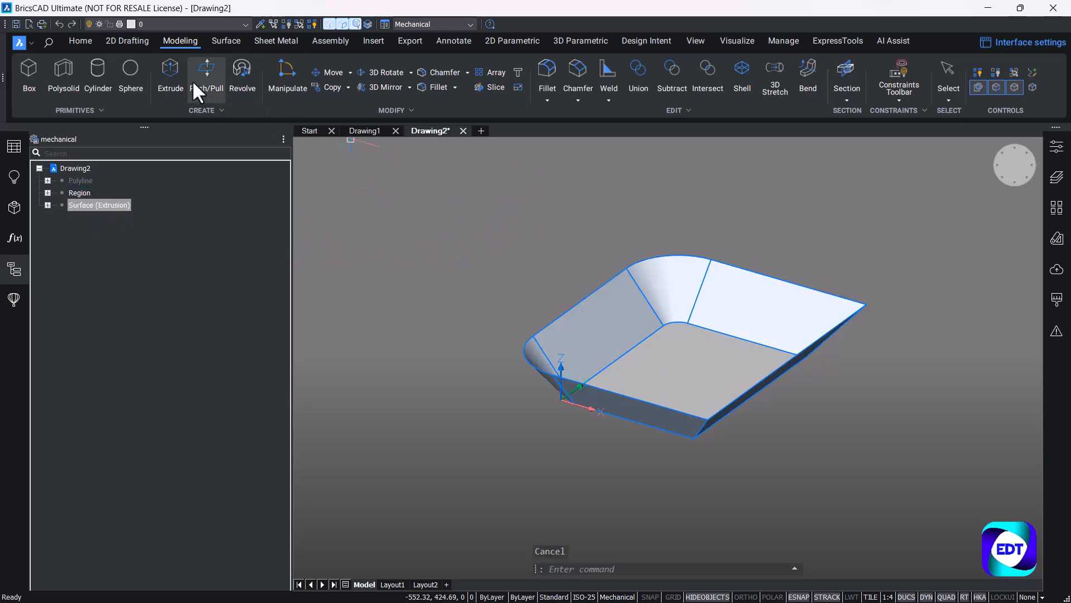
{"action": "left_click", "coordinate": [221, 40]}
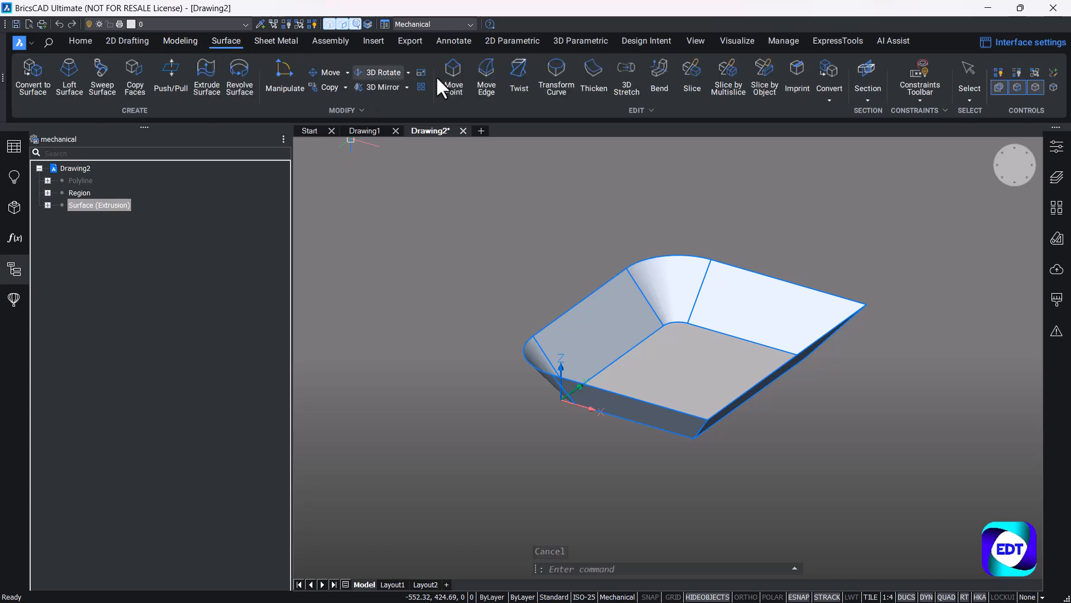
{"action": "left_click", "coordinate": [671, 110]}
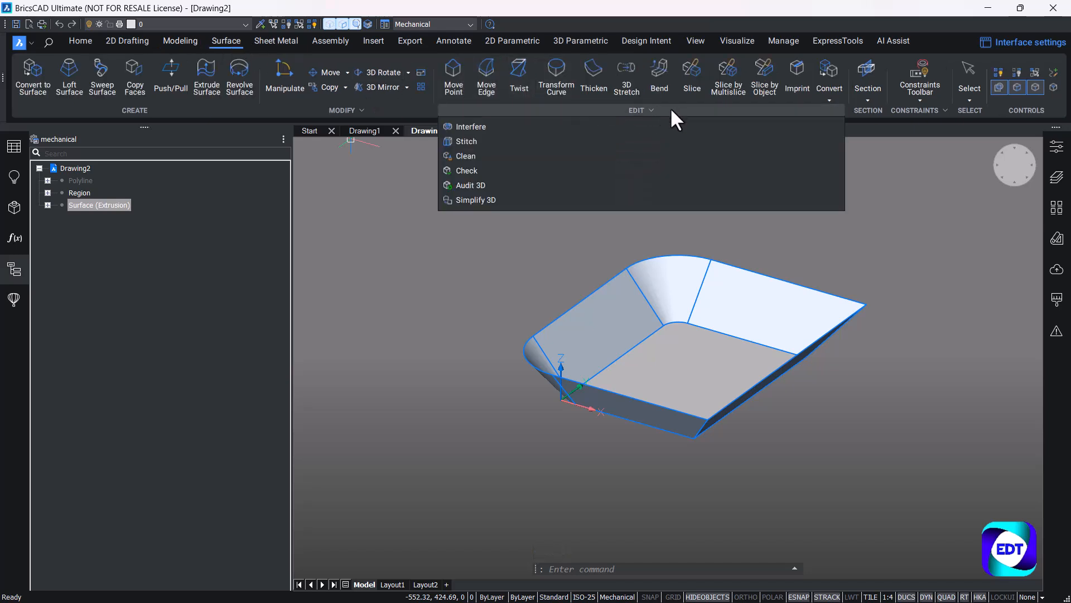
{"action": "left_click", "coordinate": [474, 143]}
{"action": "left_click", "coordinate": [852, 452]}
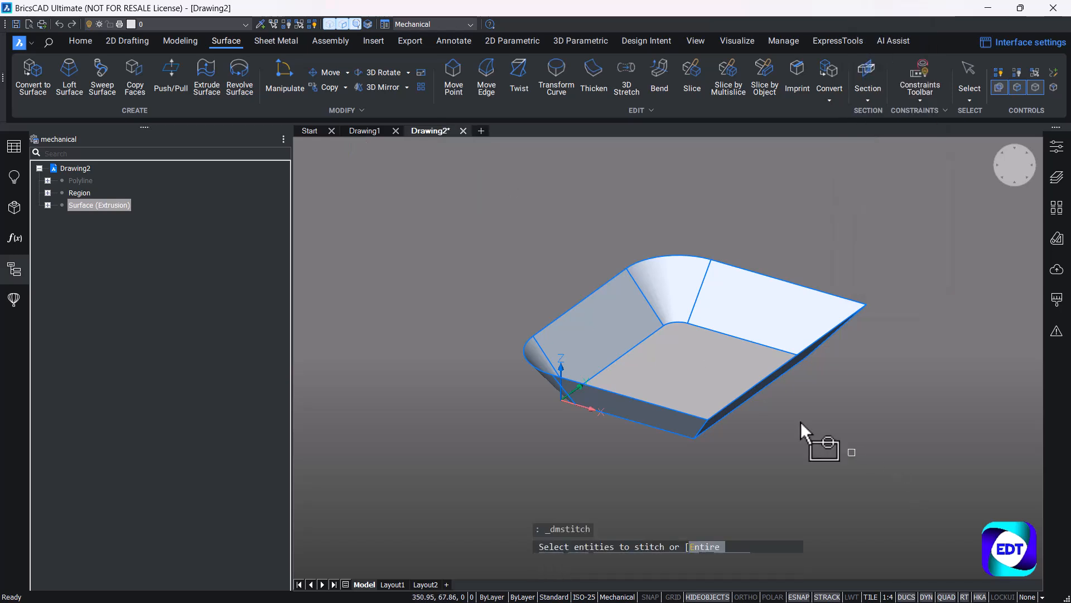
{"action": "left_click", "coordinate": [518, 234]}
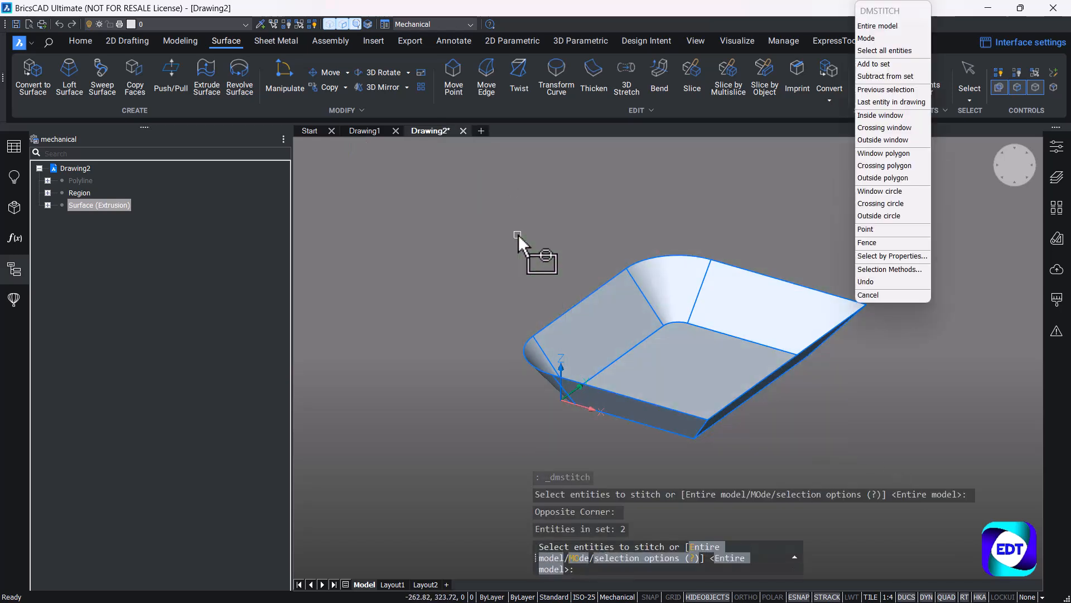
{"action": "key", "text": "Return"}
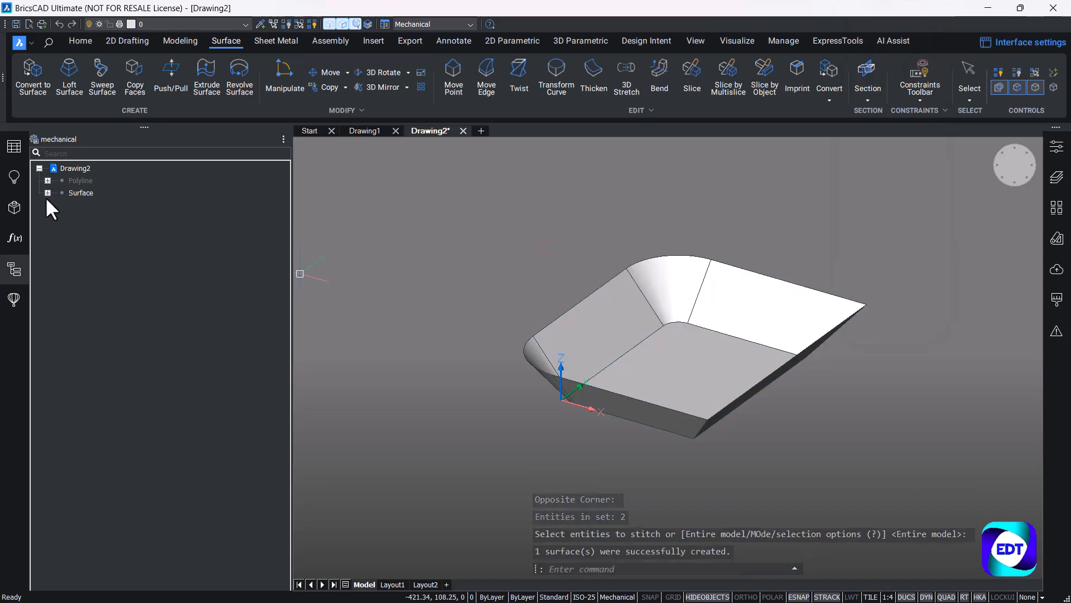
Check the stitched surface's entry in the drawing structure and close the structure.
{"action": "left_click", "coordinate": [89, 195]}
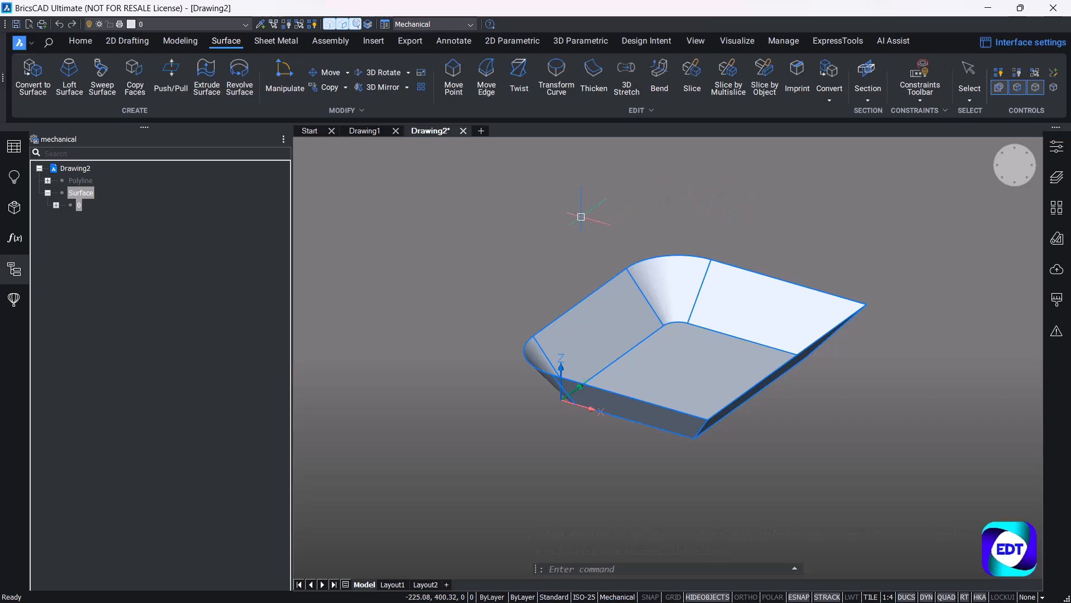
{"action": "left_click", "coordinate": [48, 192]}
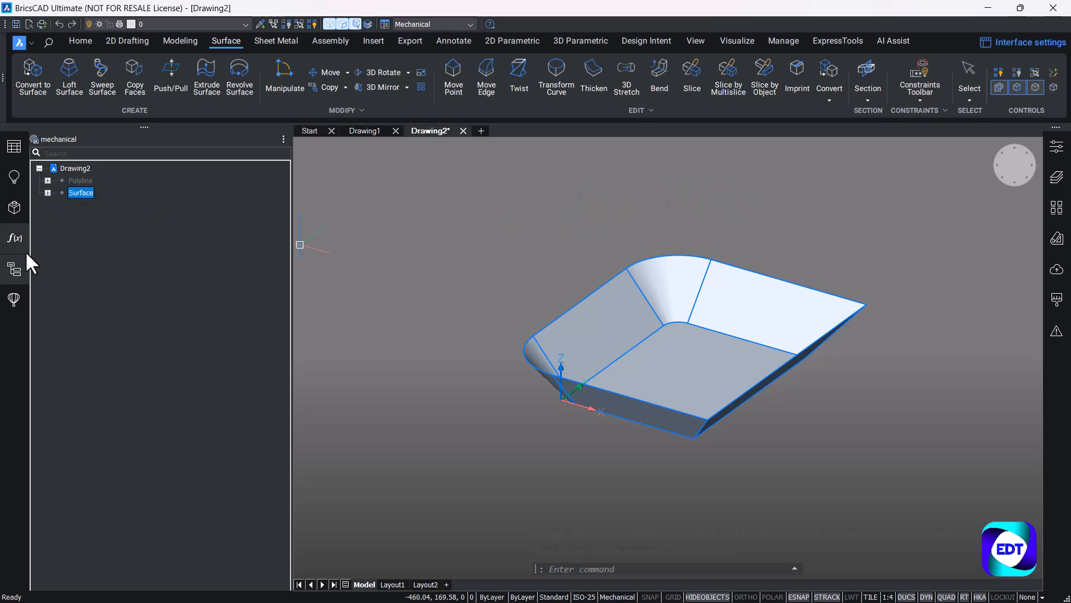
{"action": "left_click", "coordinate": [14, 269]}
{"action": "scroll", "coordinate": [581, 210], "scroll_direction": "down", "scroll_amount": 1}
{"action": "key", "text": "Escape"}
Rotate the base face with DMROTATE by about 14.6° about its Y-axis edge, up to the top corner of the side wall.
{"action": "scroll", "coordinate": [554, 265], "scroll_direction": "up", "scroll_amount": 2}
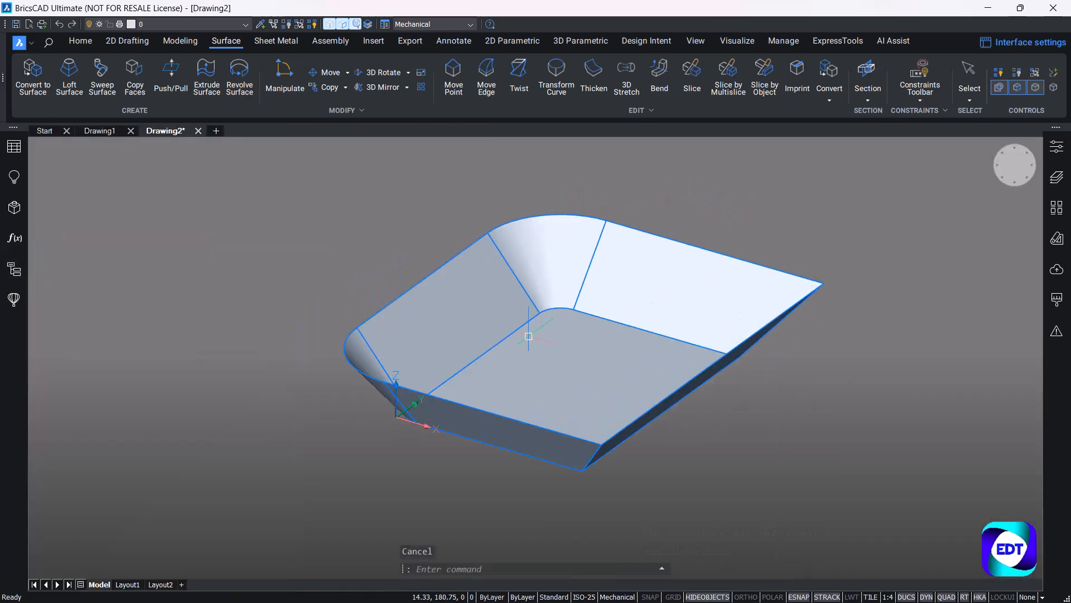
{"action": "mouse_move", "coordinate": [593, 359]}
{"action": "middle_mouse_down", "text": "shift"}
{"action": "mouse_move", "coordinate": [622, 386]}
{"action": "mouse_move", "coordinate": [591, 371]}
{"action": "middle_mouse_up", "text": "shift"}
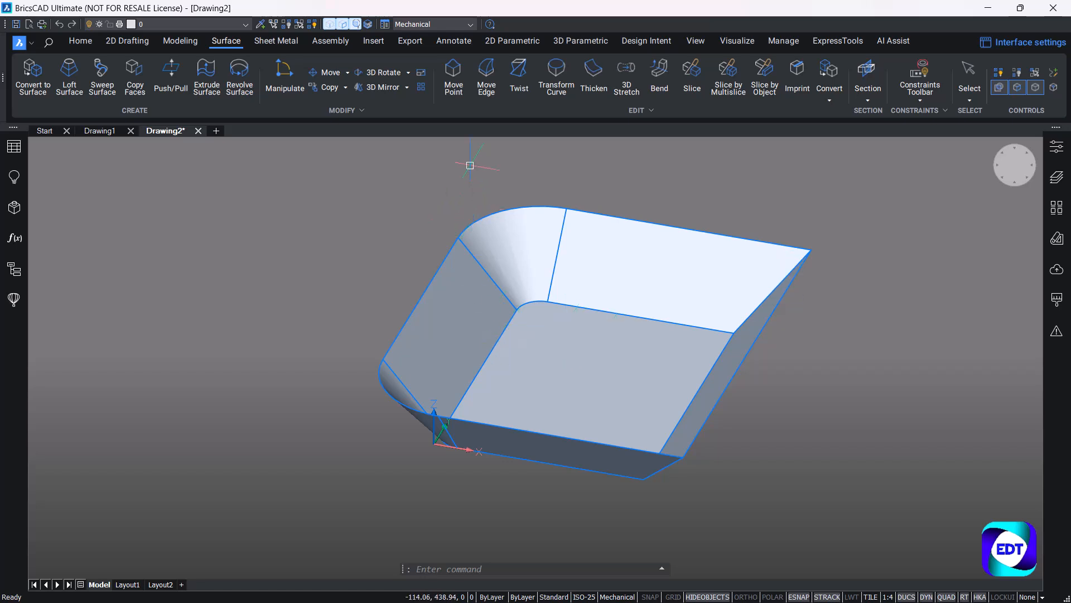
{"action": "left_click", "coordinate": [452, 181]}
{"action": "key", "text": "Escape"}
{"action": "key", "text": "Escape"}
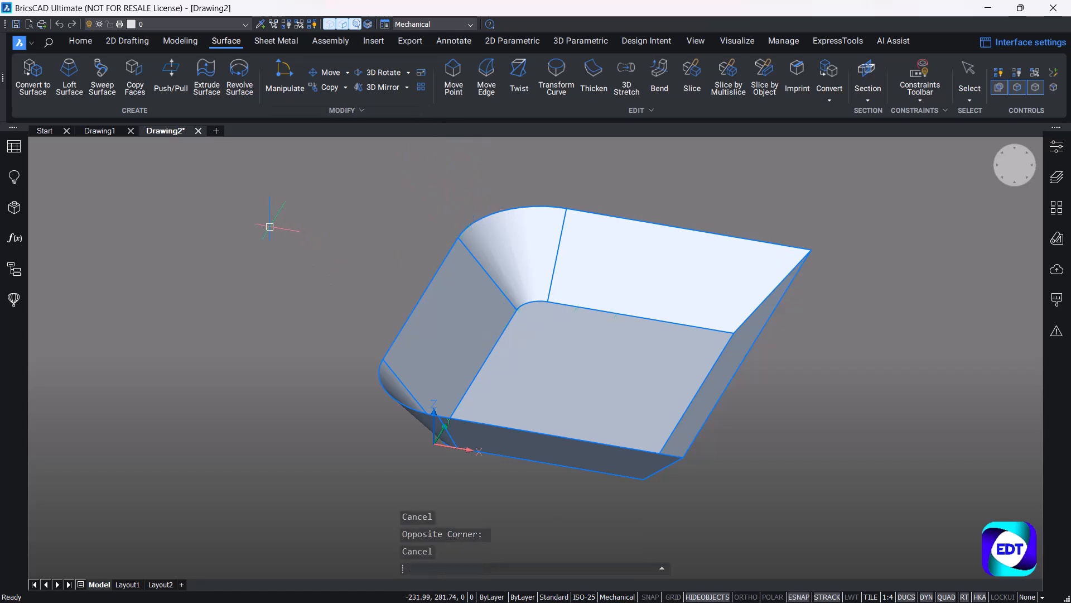
{"action": "type", "text": "dmrotate"}
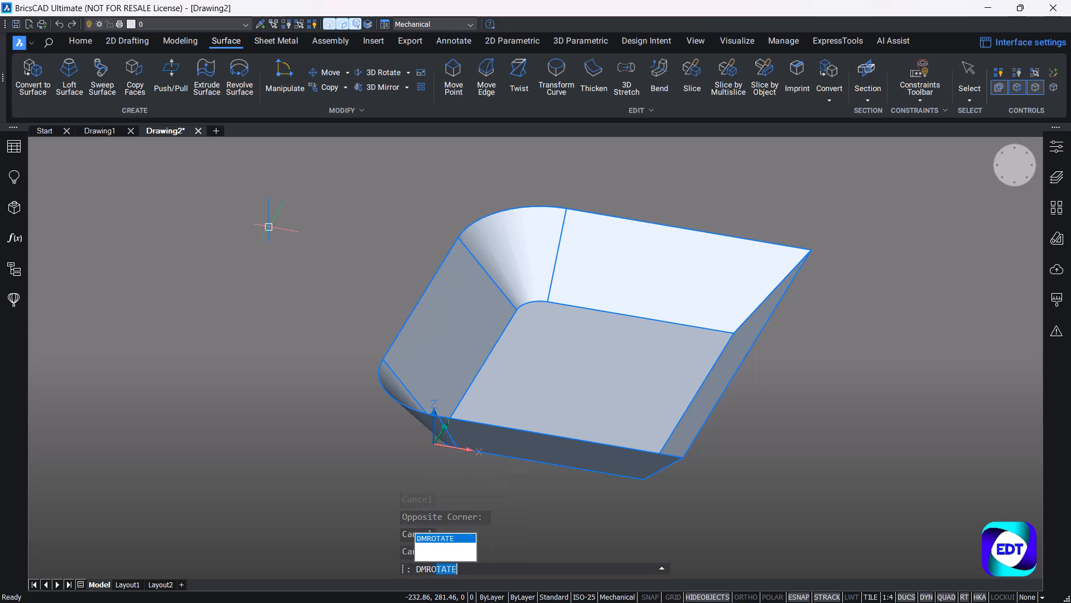
{"action": "key", "text": "Return"}
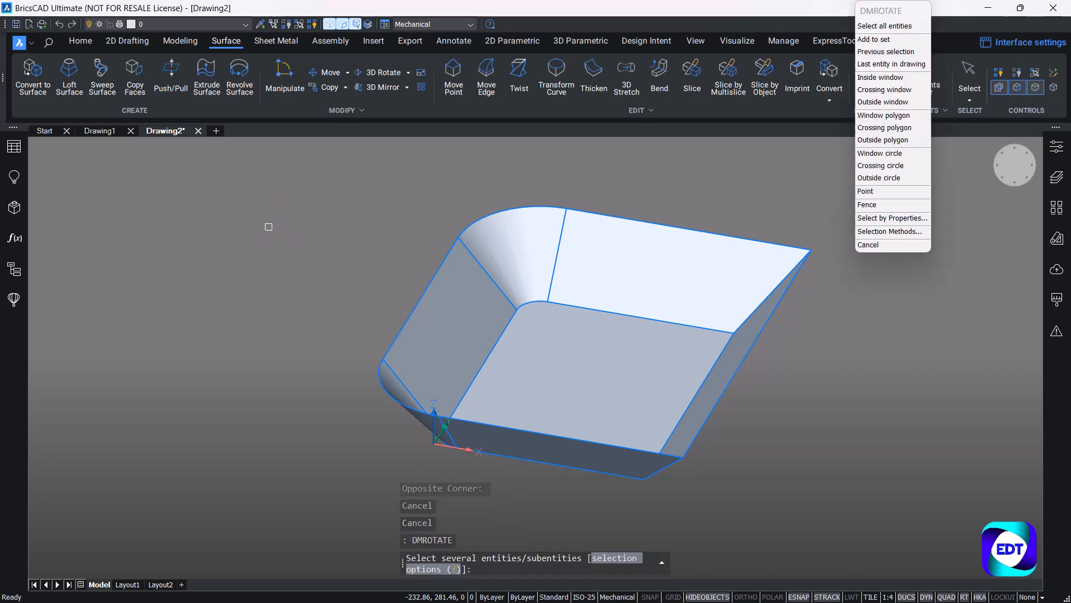
{"action": "left_click", "coordinate": [544, 358]}
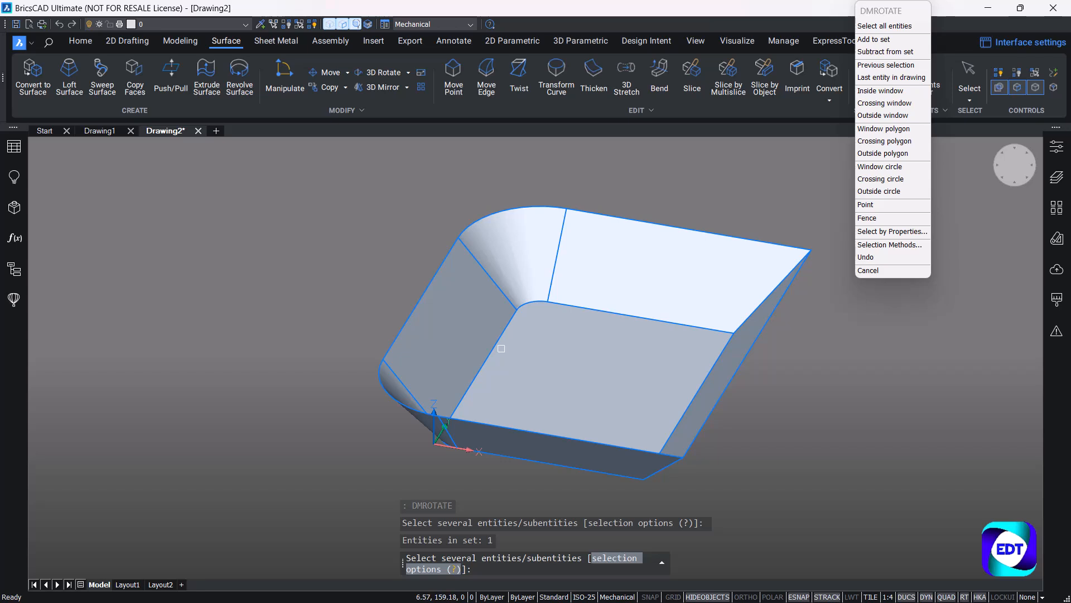
{"action": "key", "text": "Return"}
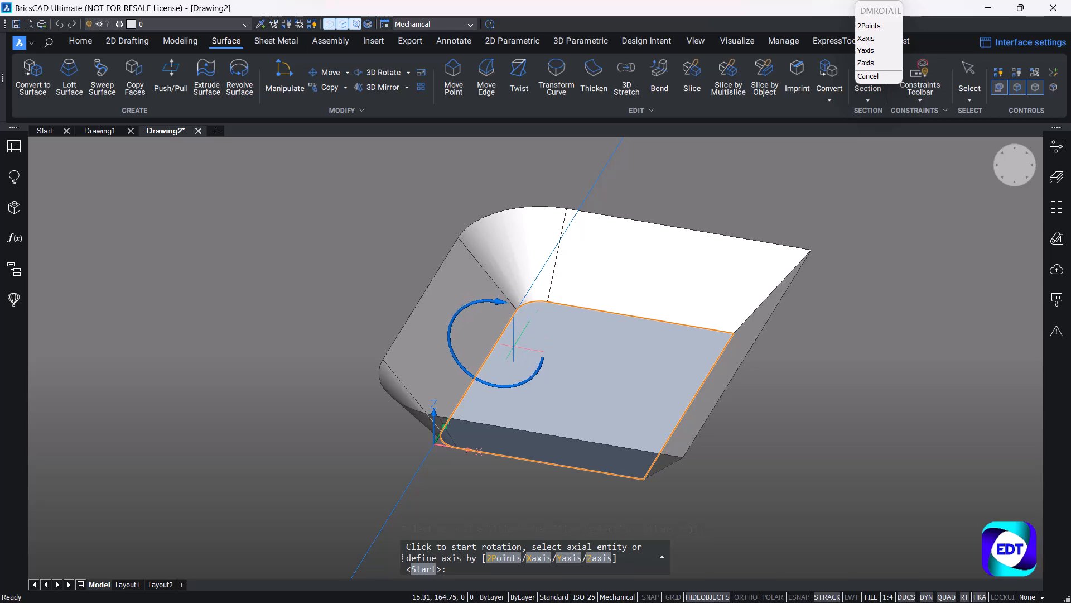
{"action": "left_click", "coordinate": [513, 348]}
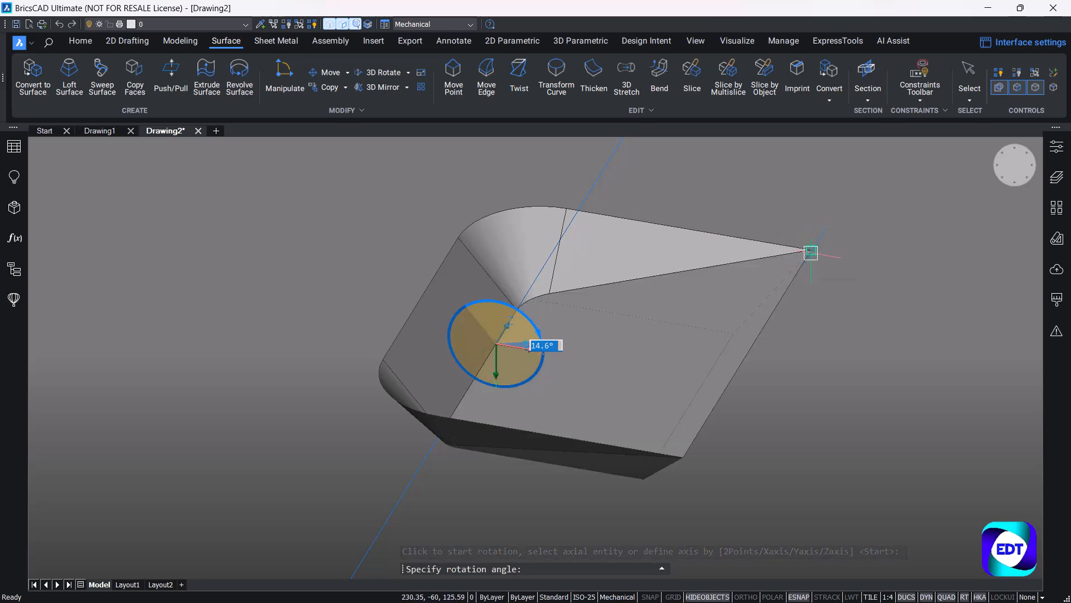
{"action": "left_click", "coordinate": [811, 252]}
{"action": "scroll", "coordinate": [679, 280], "scroll_direction": "down", "scroll_amount": 2}
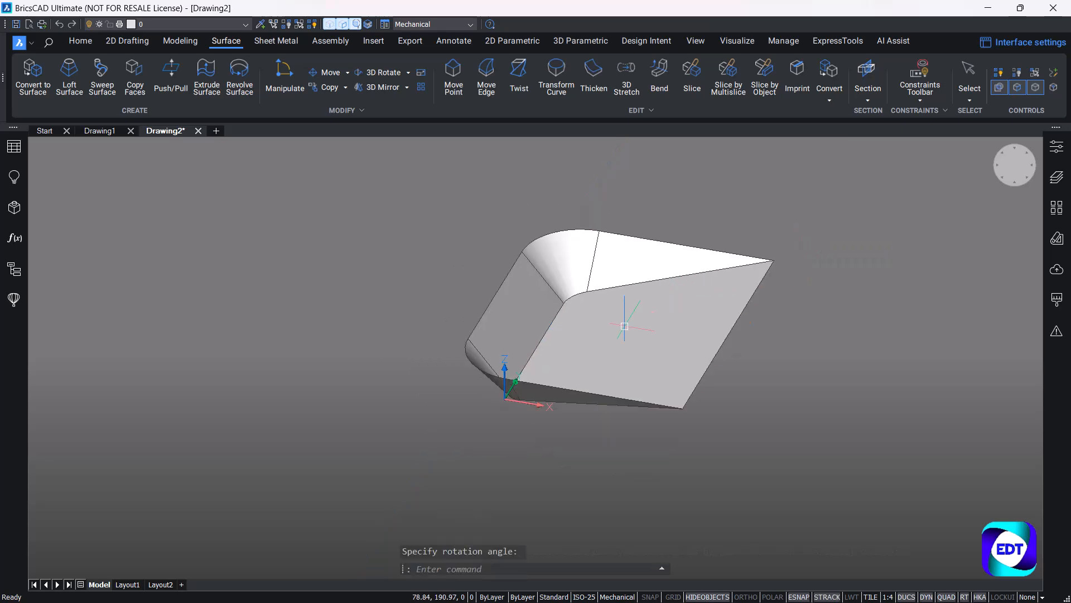
Draw a four-sided center-side polygon on the rear wall, centred on its upper edge's midpoint, with 30 mm from centre to side.
{"action": "mouse_move", "coordinate": [607, 350]}
{"action": "middle_mouse_down", "text": "shift"}
{"action": "mouse_move", "coordinate": [505, 336]}
{"action": "mouse_move", "coordinate": [450, 235]}
{"action": "mouse_move", "coordinate": [486, 303]}
{"action": "mouse_move", "coordinate": [581, 354]}
{"action": "mouse_move", "coordinate": [668, 357]}
{"action": "mouse_move", "coordinate": [617, 344]}
{"action": "middle_mouse_up", "text": "shift"}
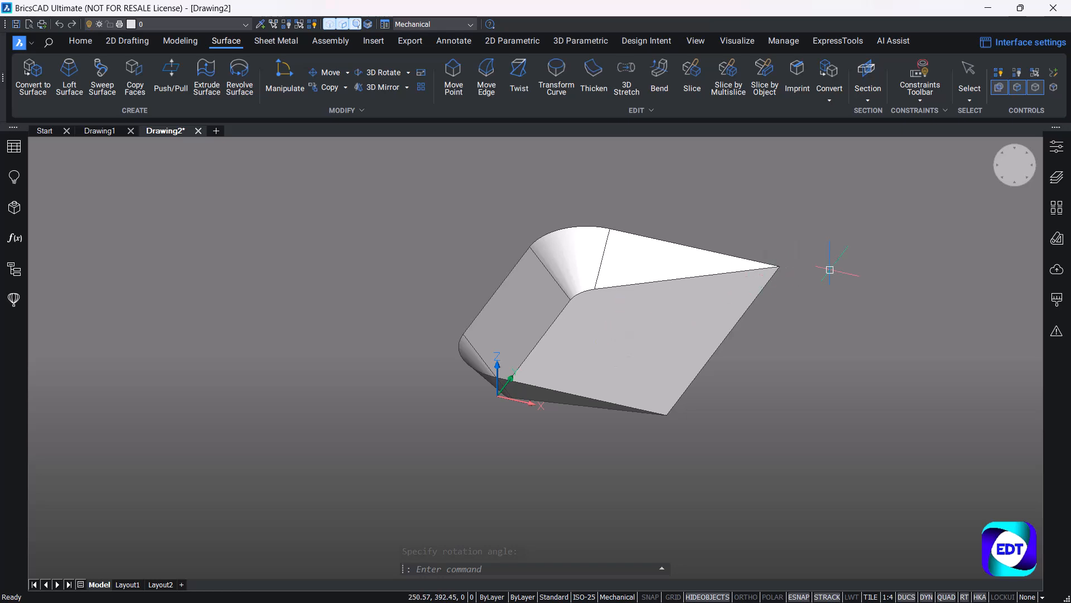
{"action": "scroll", "coordinate": [491, 263], "scroll_direction": "up", "scroll_amount": 2}
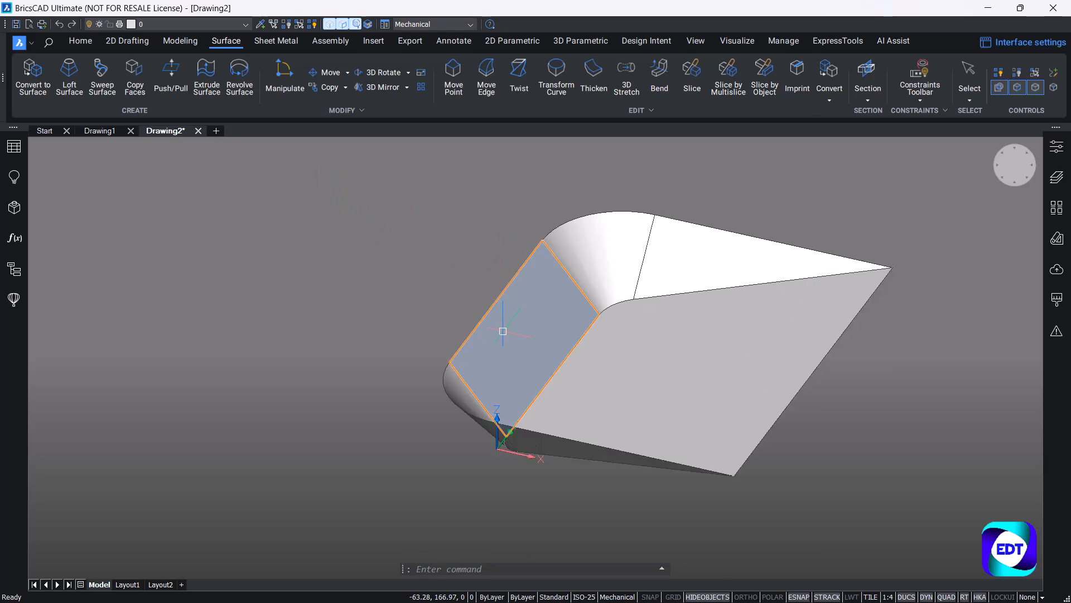
{"action": "mouse_move", "coordinate": [528, 308]}
{"action": "scroll", "coordinate": [515, 317], "scroll_direction": "up", "scroll_amount": 2}
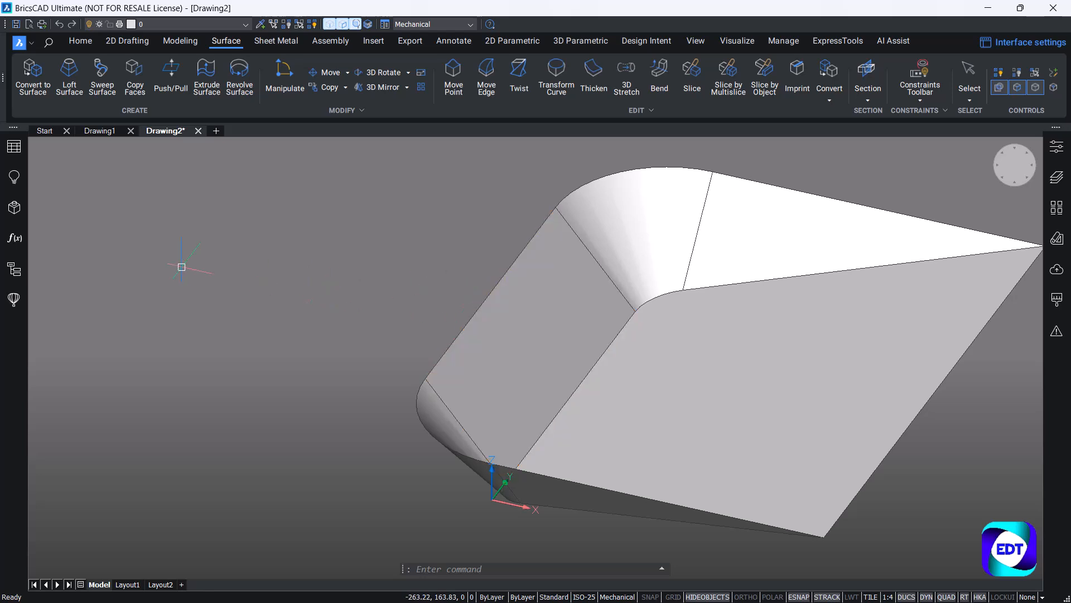
{"action": "left_click", "coordinate": [121, 41]}
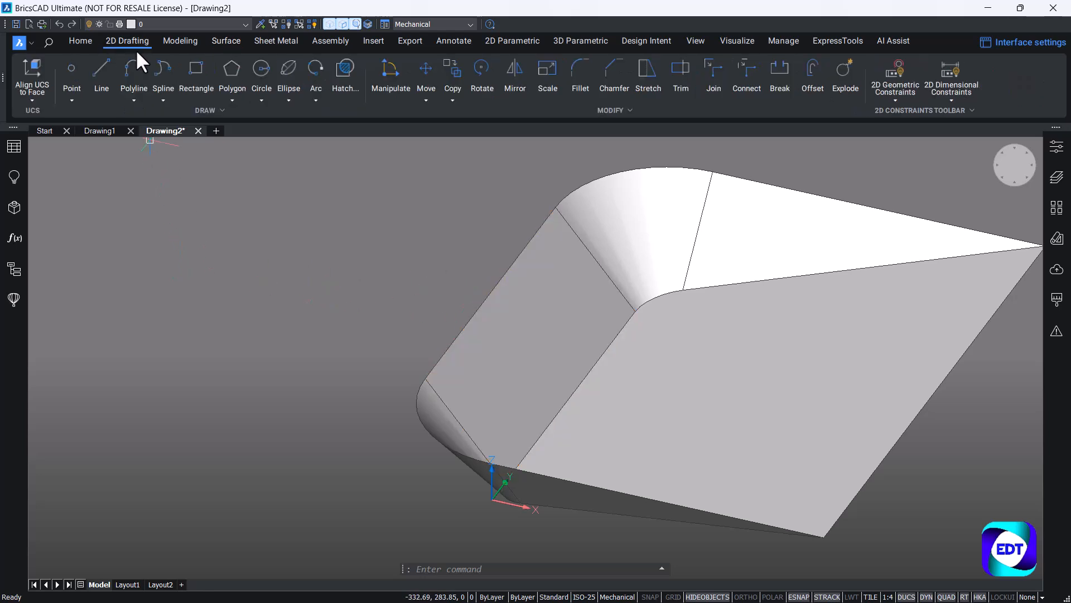
{"action": "left_click", "coordinate": [84, 40]}
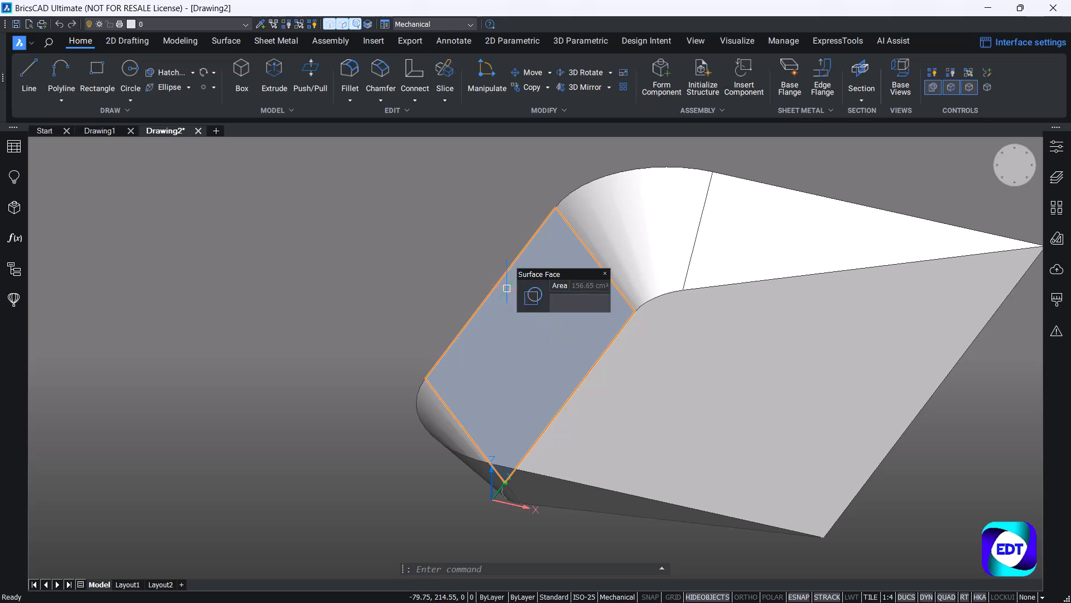
{"action": "left_click", "coordinate": [128, 110]}
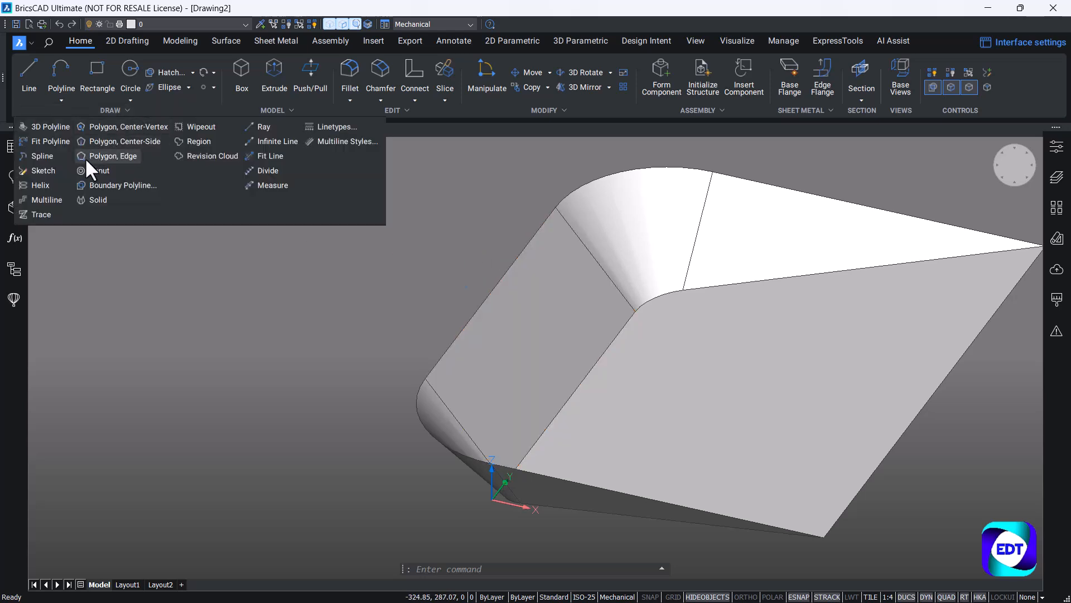
{"action": "left_click", "coordinate": [120, 141]}
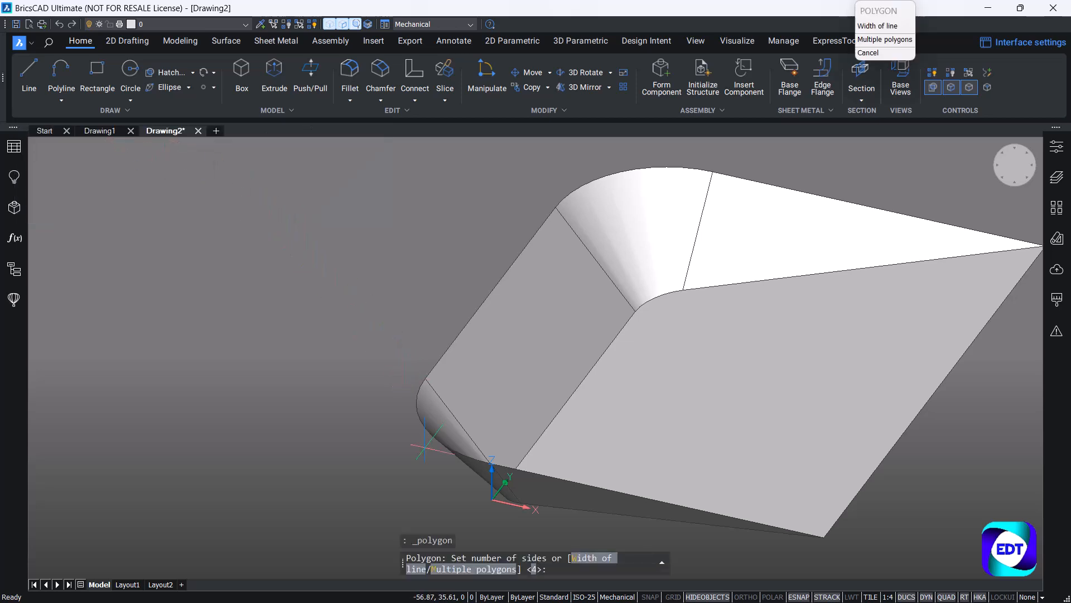
{"action": "key", "text": "Return"}
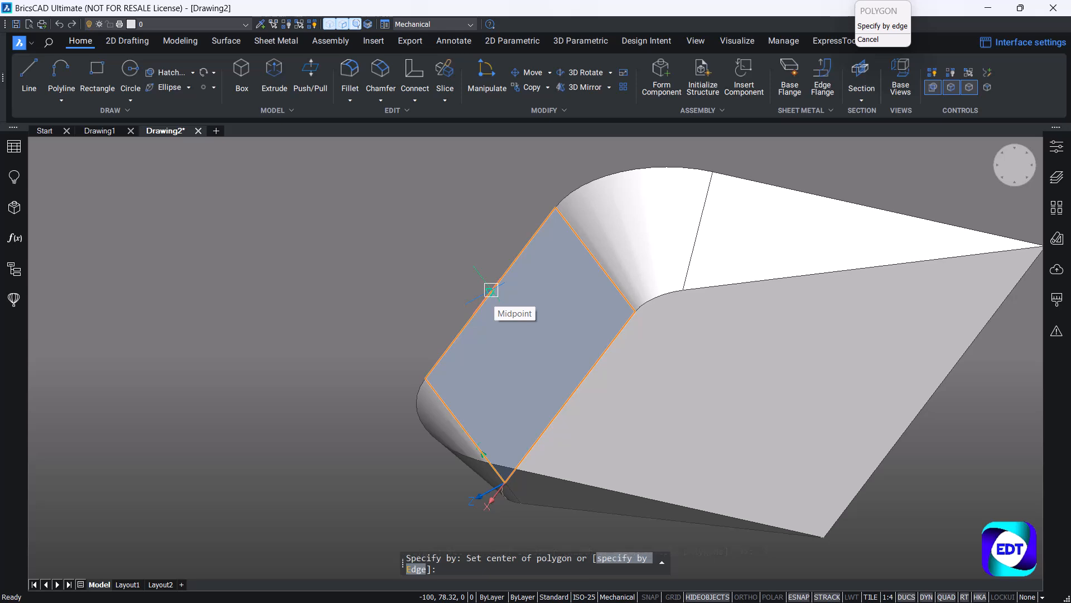
{"action": "left_click", "coordinate": [491, 289]}
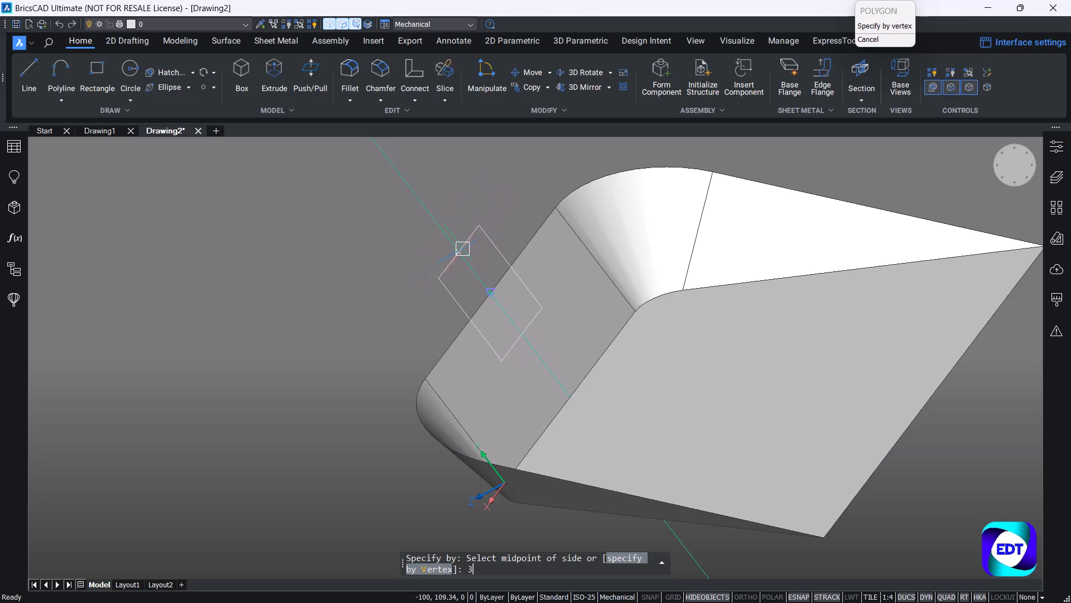
{"action": "type", "text": "0"}
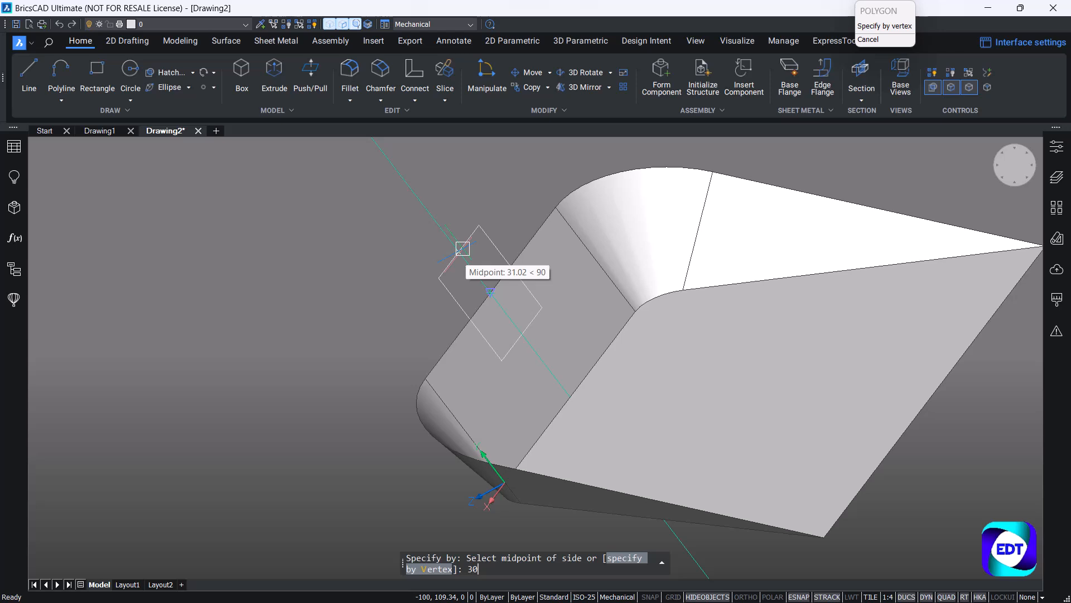
{"action": "key", "text": "Return"}
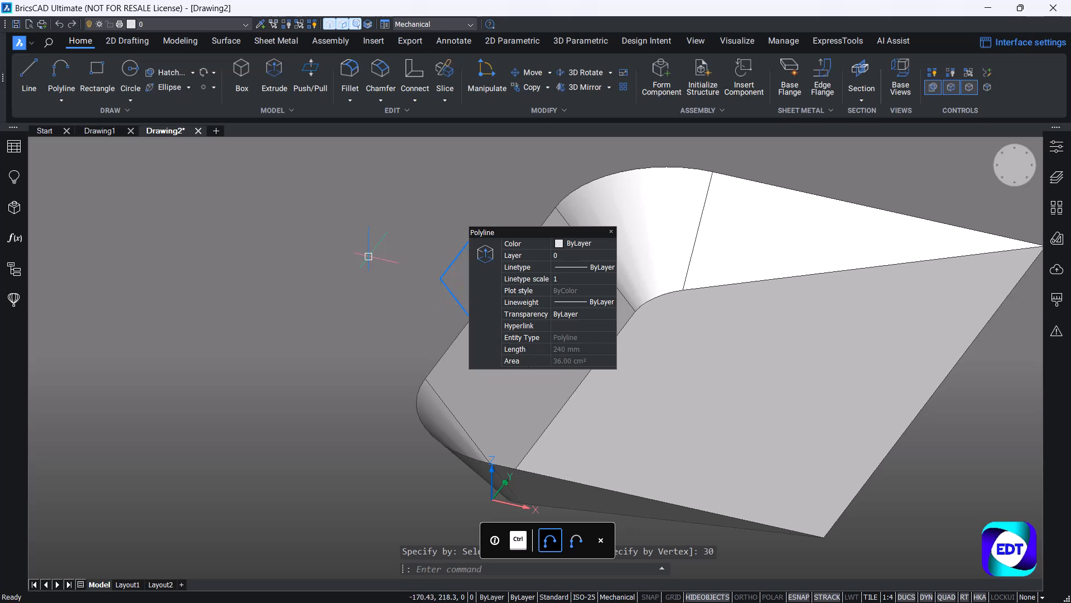
Extrude the square outline about 72 mm outward as a surface with the Slice option, splitting the rear wall along the outline.
{"action": "scroll", "coordinate": [353, 252], "scroll_direction": "down", "scroll_amount": 2}
{"action": "middle_click_drag", "start_coordinate": [353, 253], "coordinate": [445, 285]}
{"action": "scroll", "coordinate": [499, 309], "scroll_direction": "up", "scroll_amount": 3}
{"action": "middle_click_drag", "start_coordinate": [502, 308], "coordinate": [477, 300]}
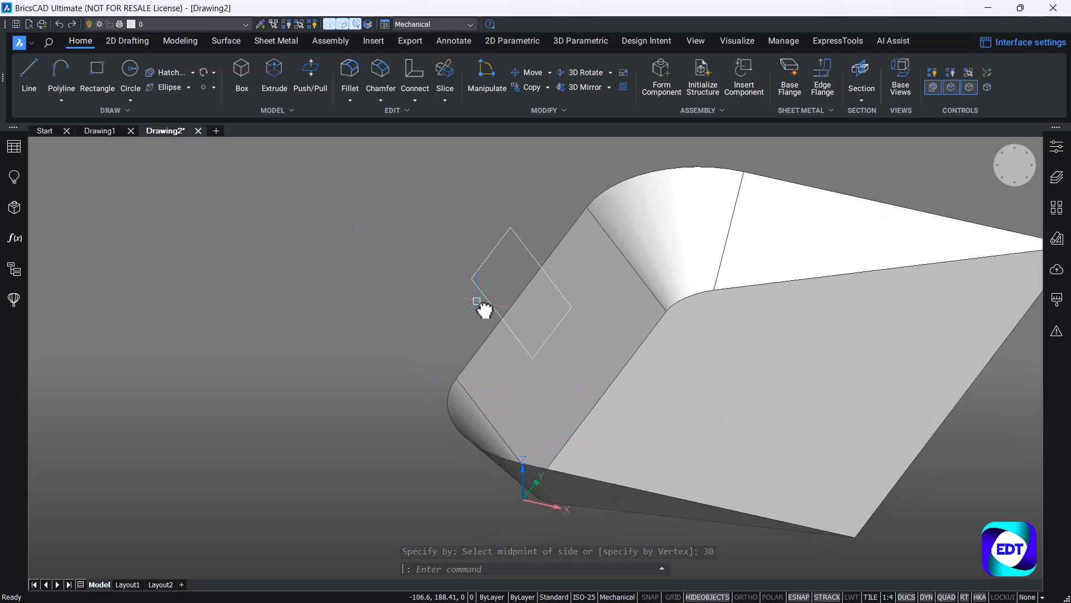
{"action": "left_click", "coordinate": [220, 42]}
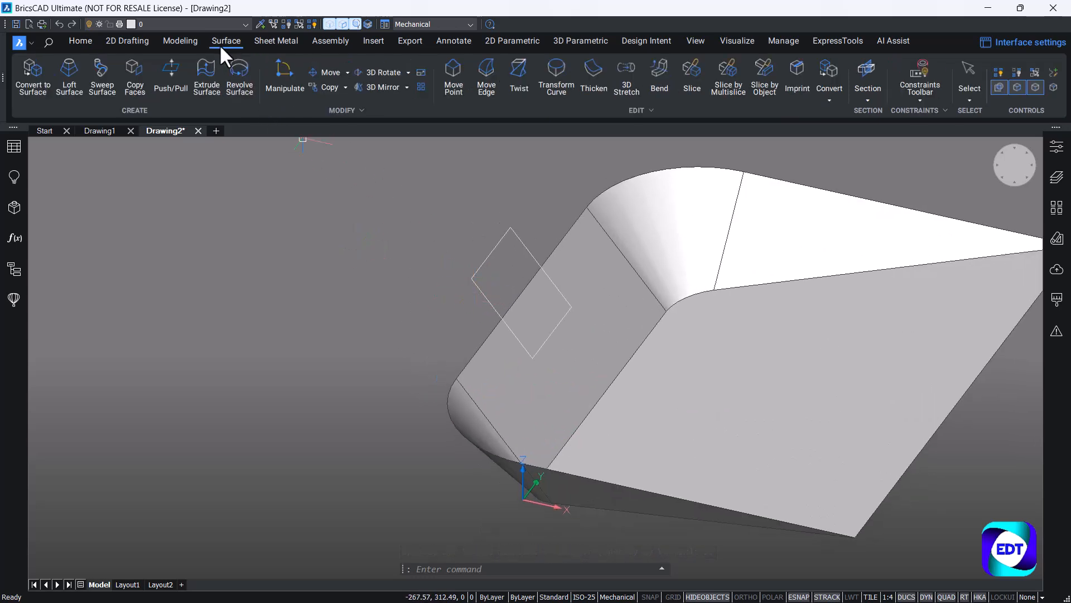
{"action": "left_click", "coordinate": [211, 93]}
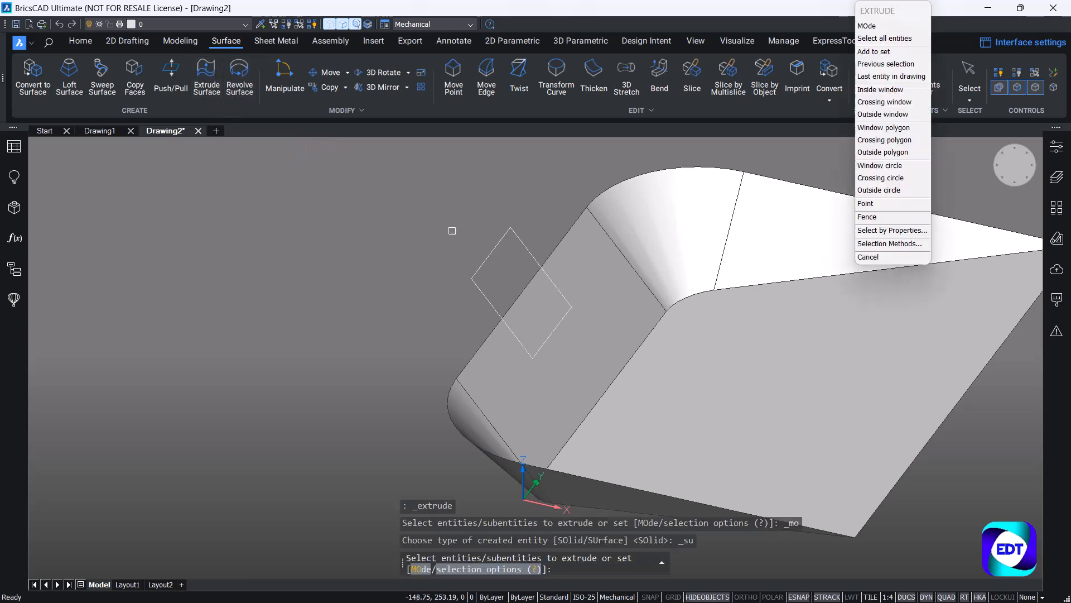
{"action": "left_click", "coordinate": [482, 252]}
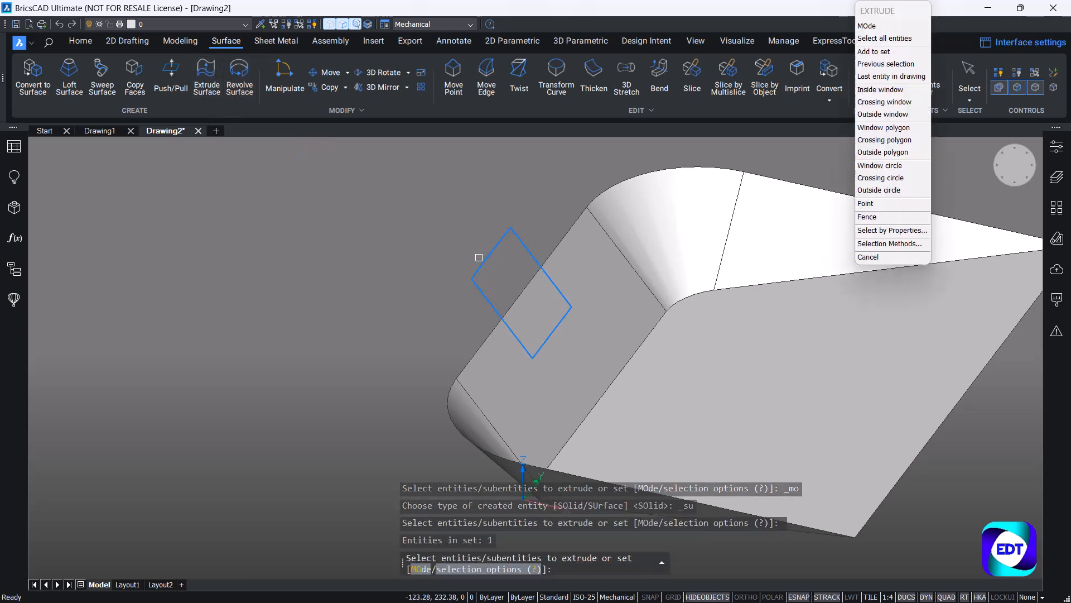
{"action": "key", "text": "Return"}
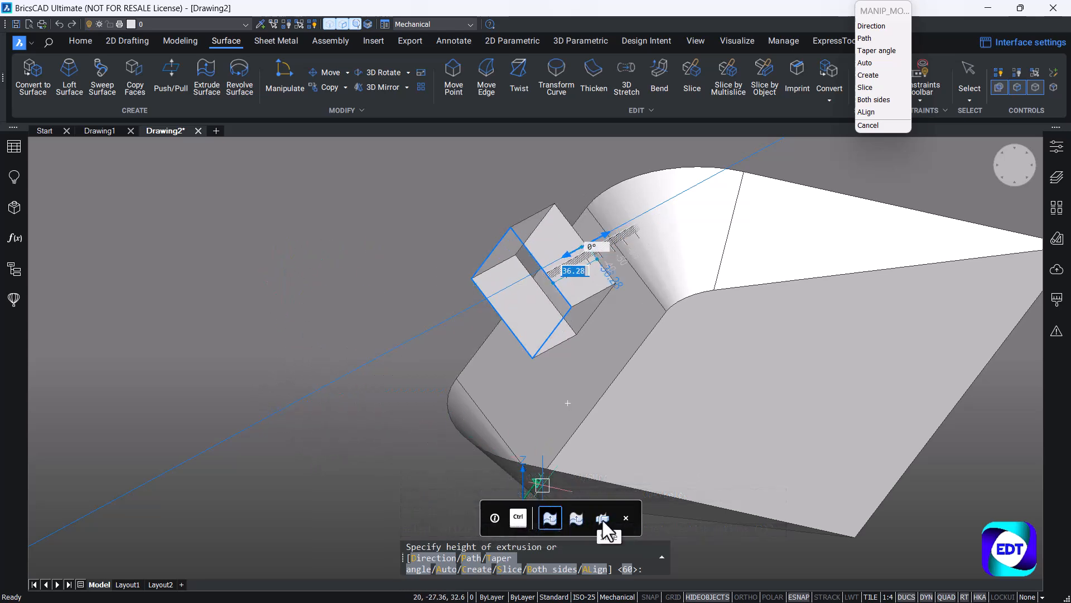
{"action": "left_click", "coordinate": [517, 570]}
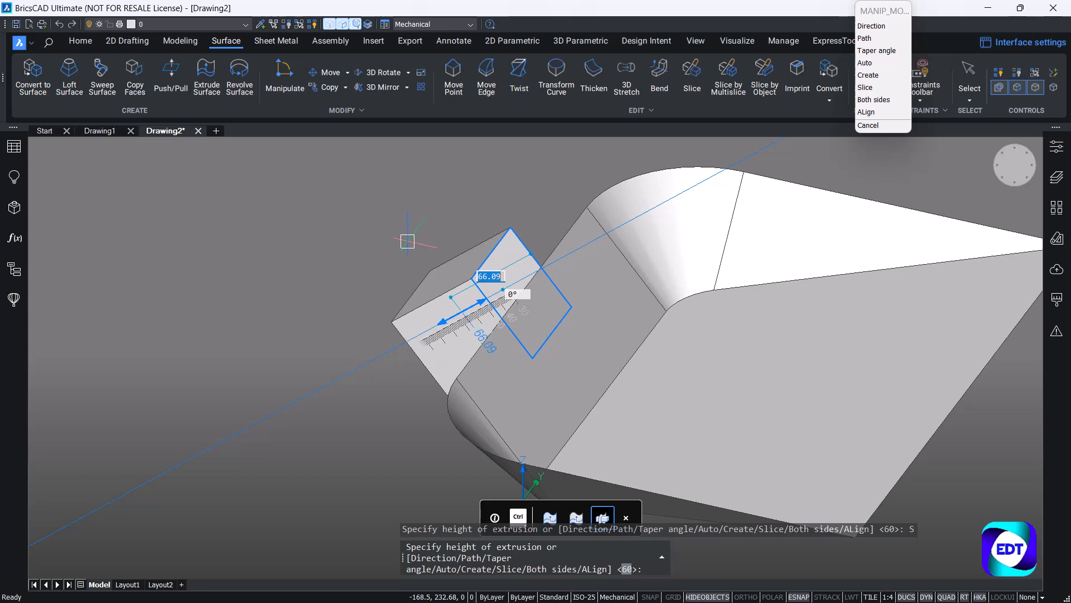
{"action": "key", "text": "Escape"}
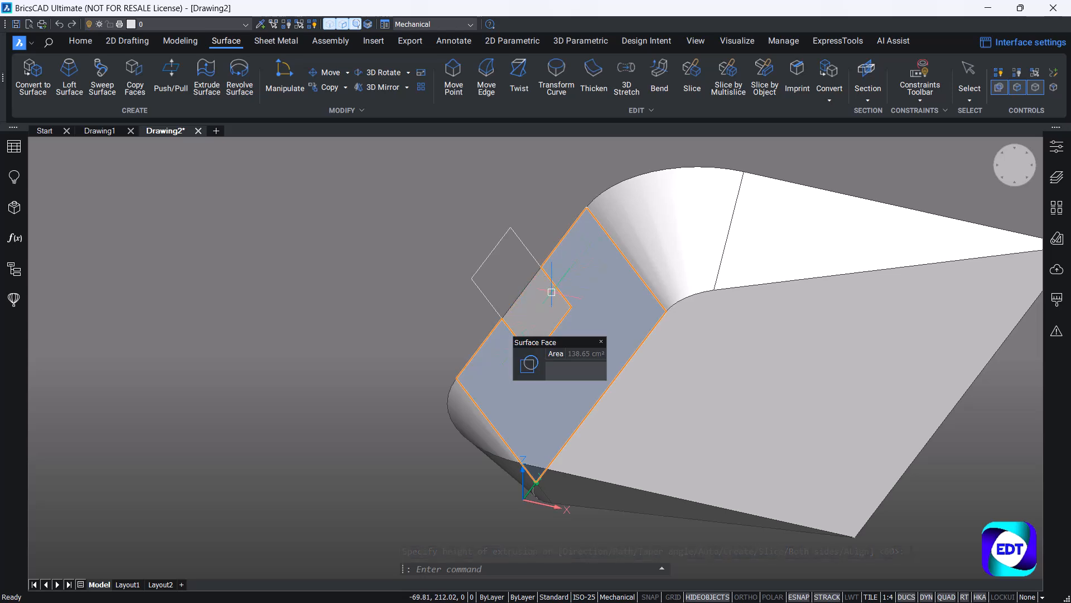
Expand the surface entries in the drawing structure and check which part of the model each one represents.
{"action": "left_click", "coordinate": [20, 269]}
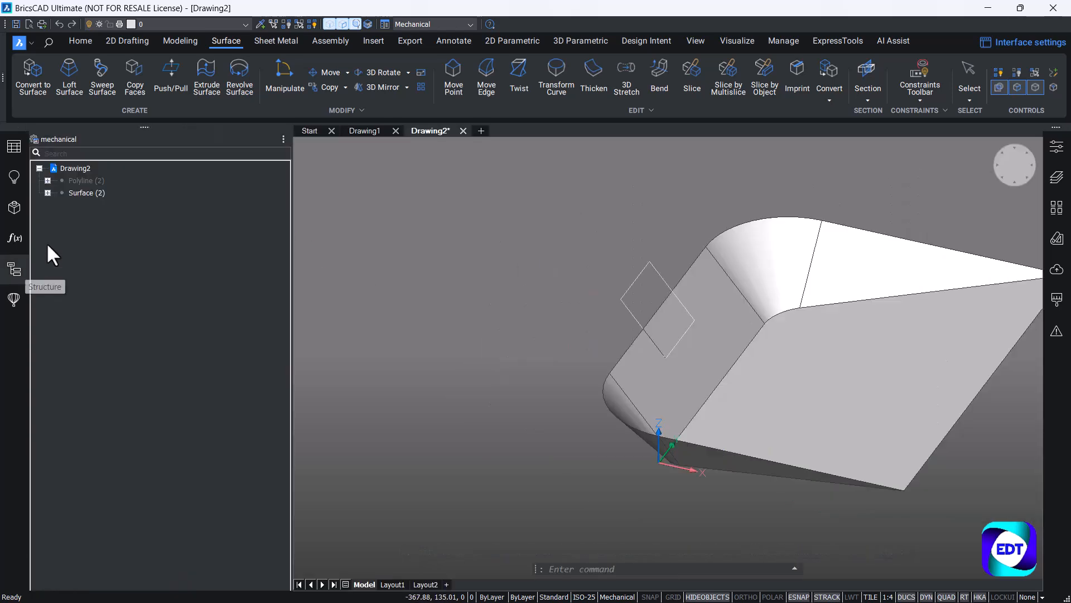
{"action": "left_click", "coordinate": [48, 193]}
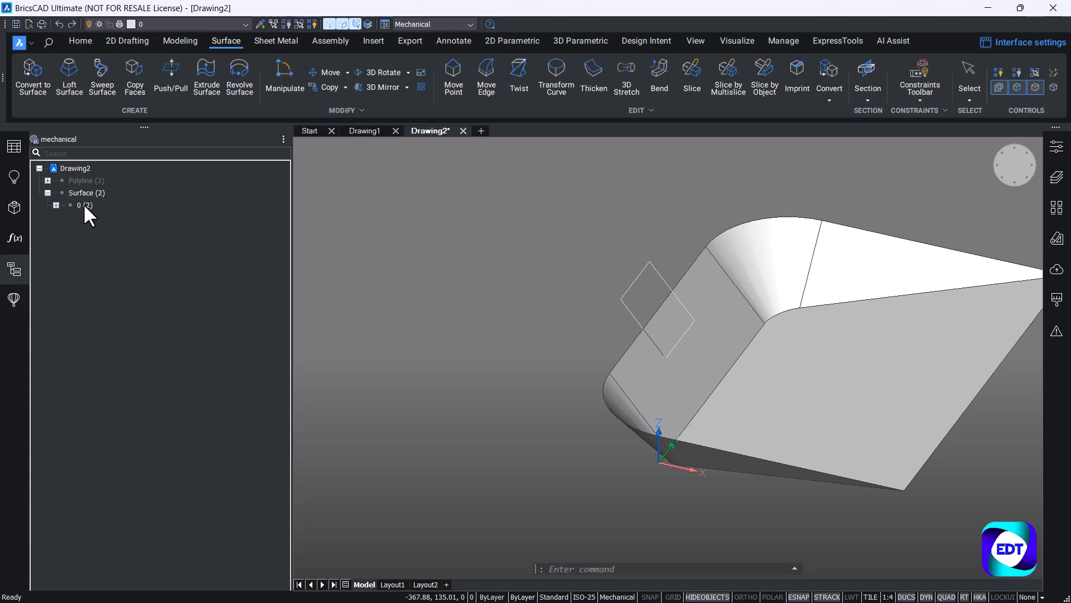
{"action": "left_click", "coordinate": [55, 204]}
{"action": "left_click", "coordinate": [56, 205]}
{"action": "left_click", "coordinate": [56, 205]}
{"action": "left_click", "coordinate": [96, 231]}
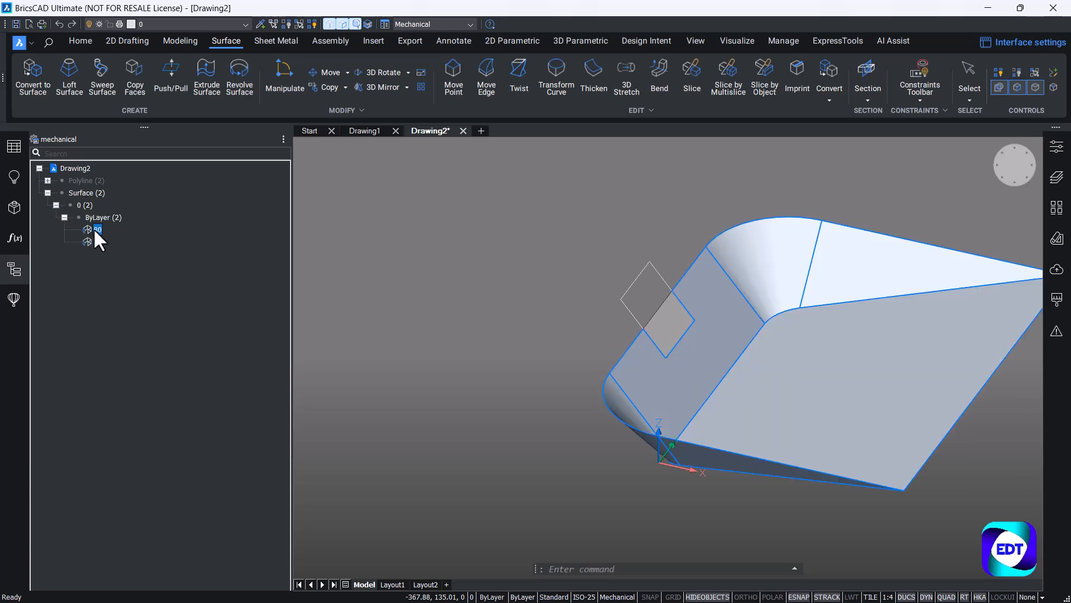
{"action": "left_click", "coordinate": [96, 242]}
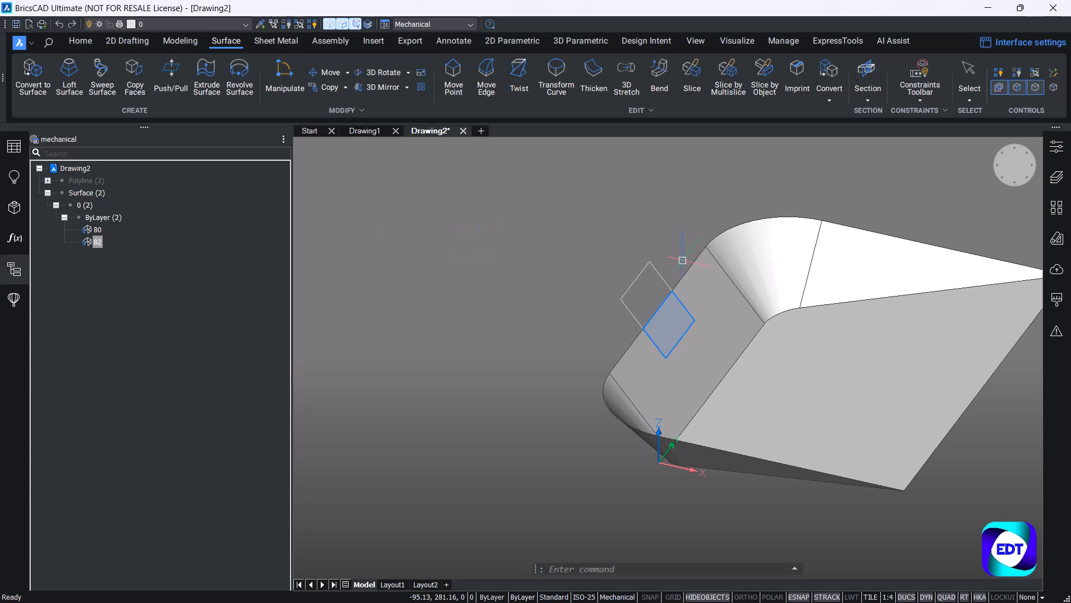
Delete the square polyline from the rear wall's upper edge.
{"action": "scroll", "coordinate": [665, 258], "scroll_direction": "up", "scroll_amount": 3}
{"action": "left_click", "coordinate": [626, 256]}
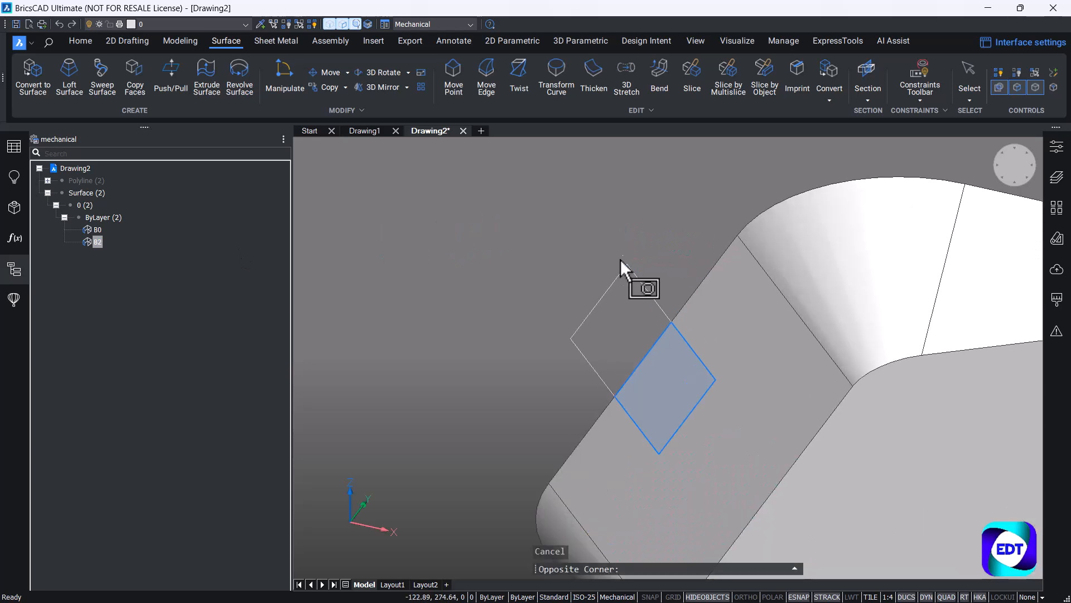
{"action": "left_click", "coordinate": [568, 309]}
{"action": "key", "text": "Delete"}
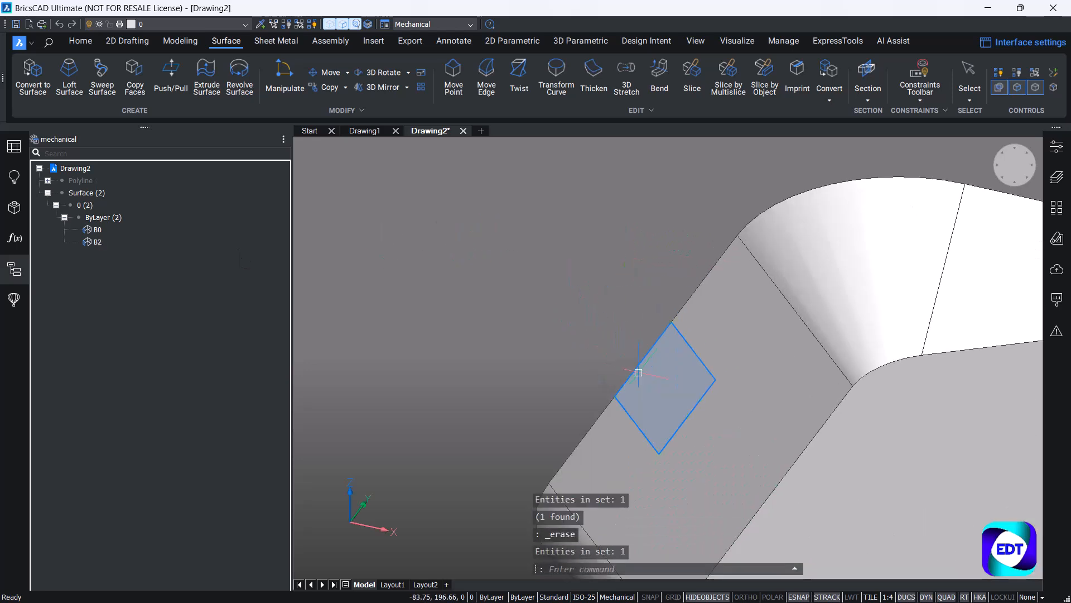
Delete the sliced-off surface piece inside the rear wall to open a notch, and close the drawing structure.
{"action": "right_click", "coordinate": [91, 241]}
{"action": "left_click", "coordinate": [563, 296]}
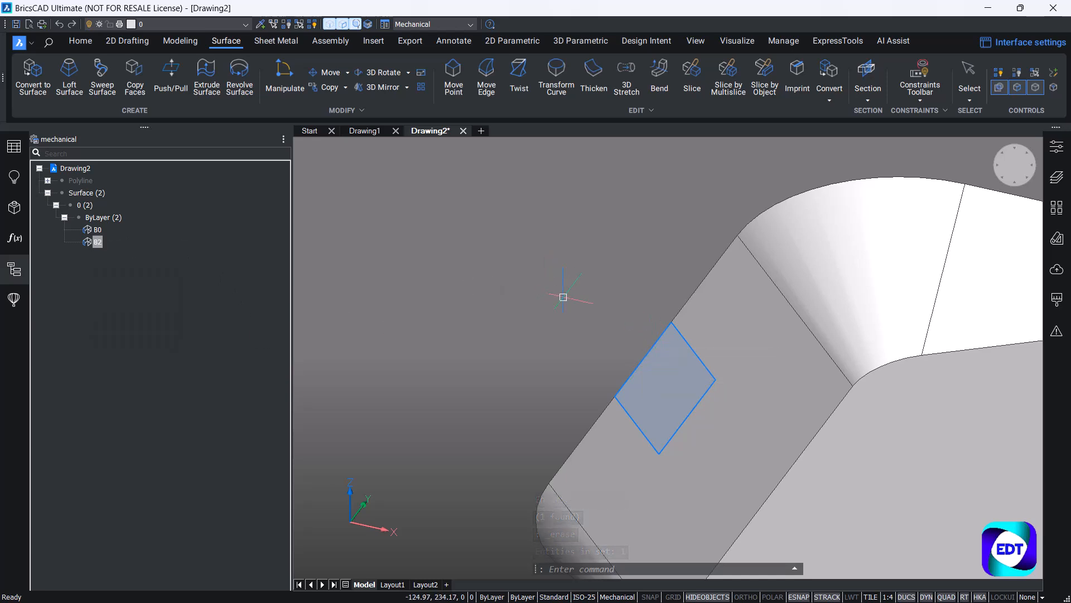
{"action": "key", "text": "Escape"}
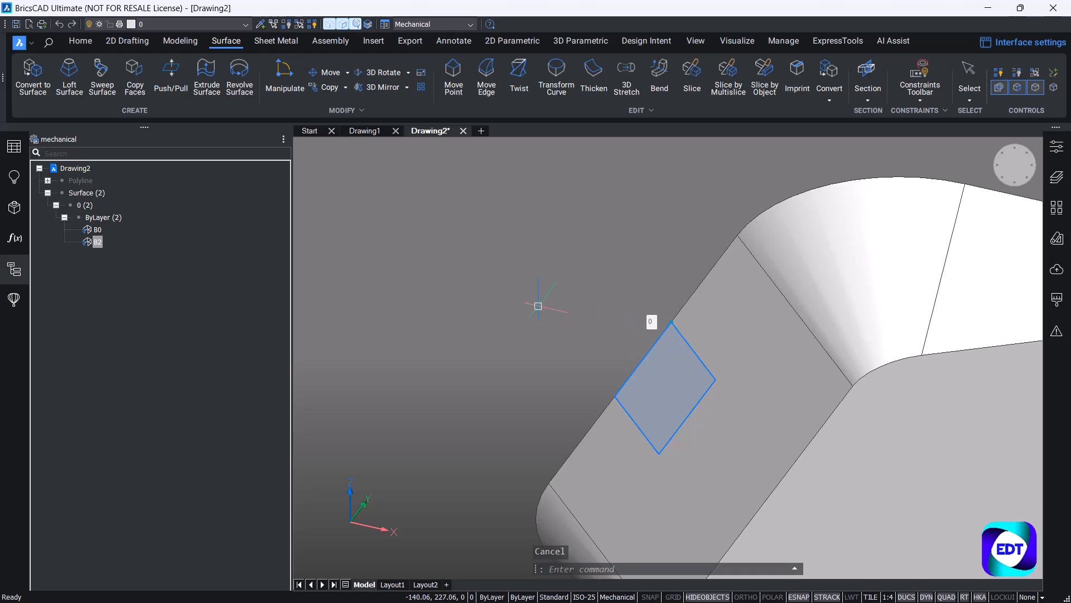
{"action": "key", "text": "Delete"}
{"action": "scroll", "coordinate": [552, 265], "scroll_direction": "down", "scroll_amount": 5}
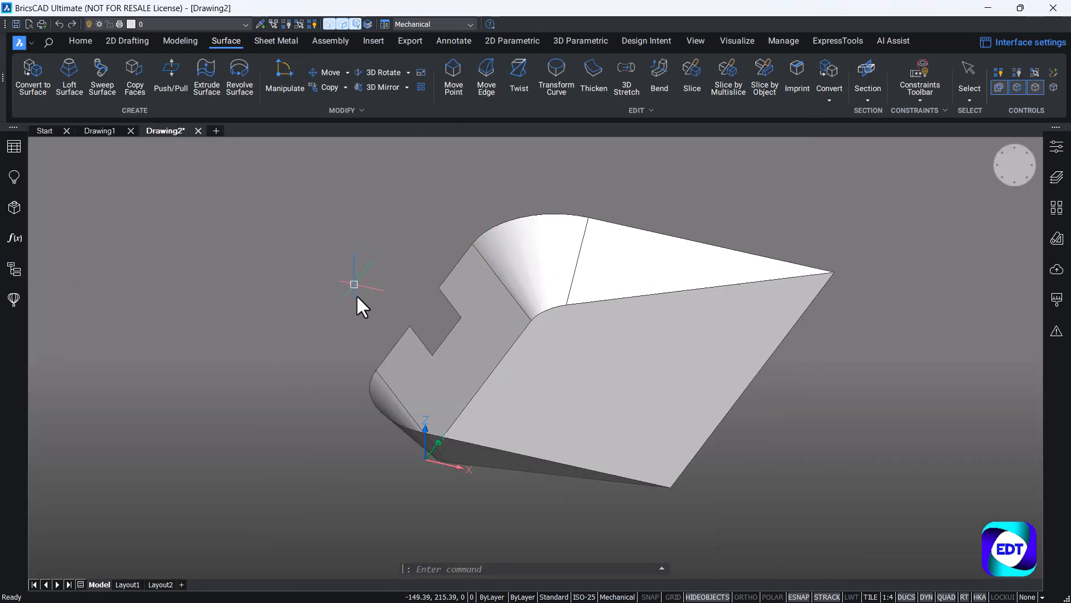
Extrude the notch's three edges 250 mm outward as surfaces, aligned with the X axis, to form the handle.
{"action": "scroll", "coordinate": [380, 336], "scroll_direction": "up", "scroll_amount": 2}
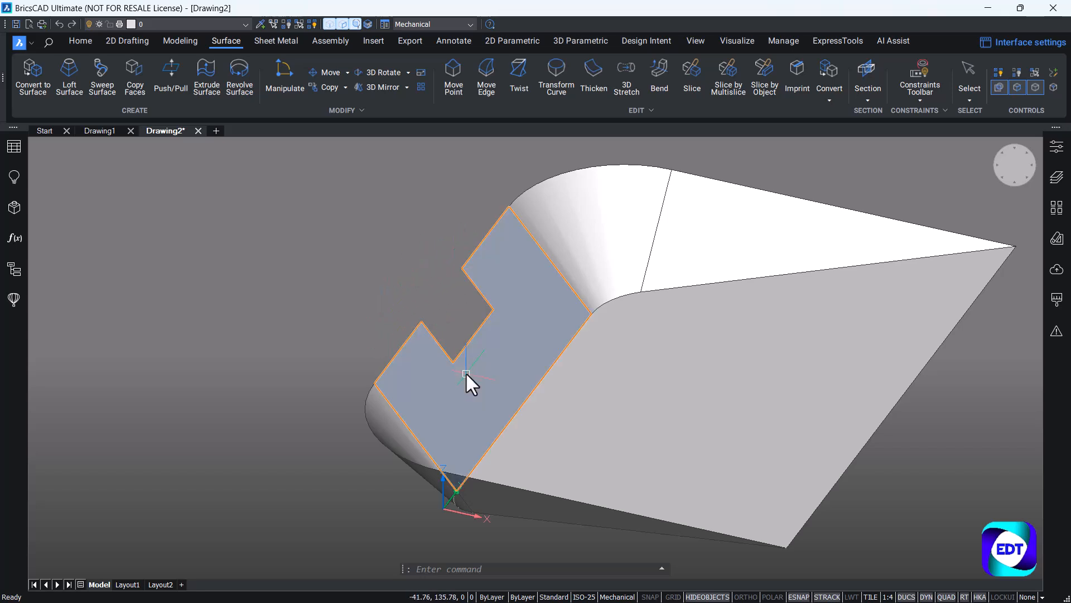
{"action": "scroll", "coordinate": [440, 332], "scroll_direction": "up", "scroll_amount": 2}
{"action": "mouse_move", "coordinate": [427, 337]}
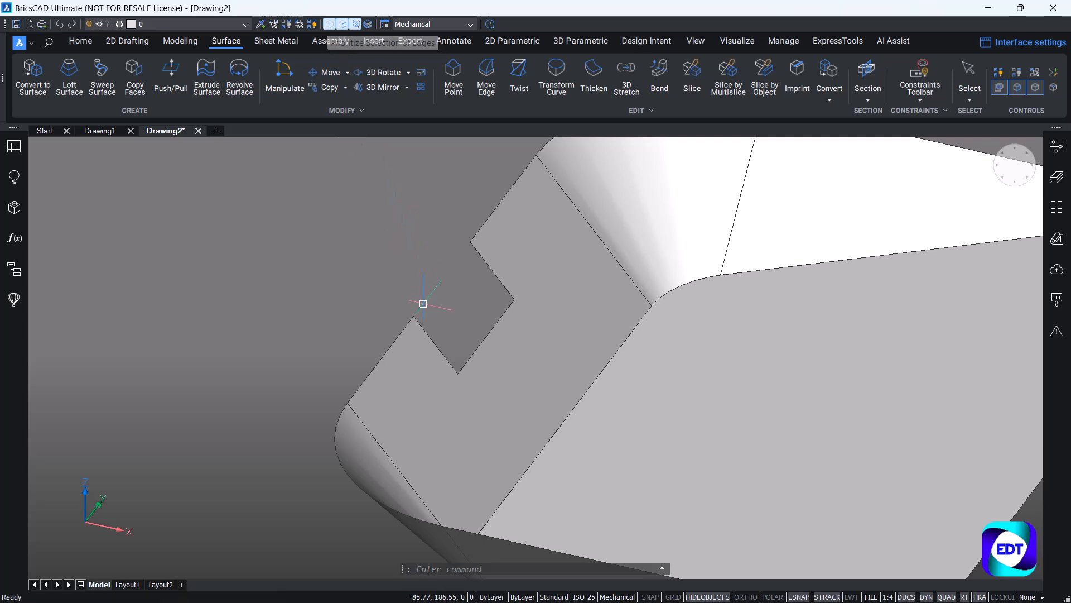
{"action": "left_click", "coordinate": [480, 262]}
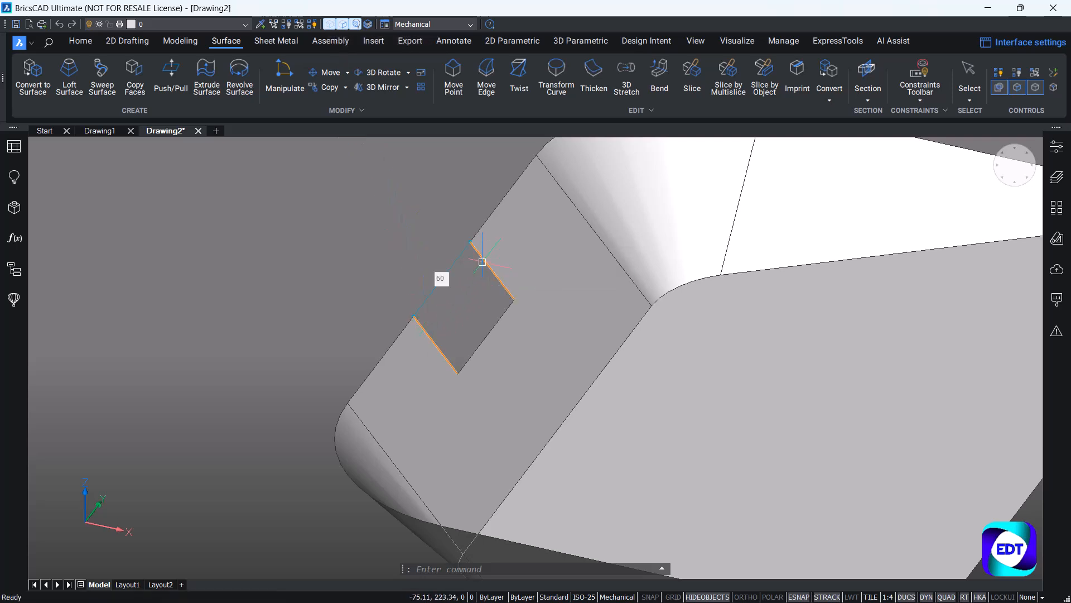
{"action": "left_click", "coordinate": [486, 332]}
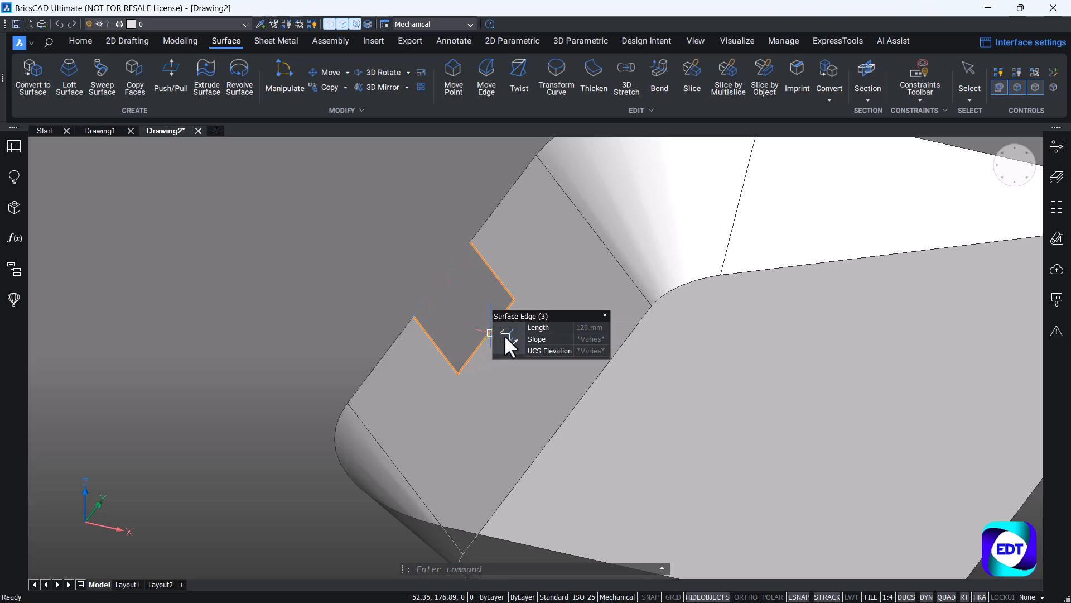
{"action": "mouse_move", "coordinate": [503, 334]}
{"action": "mouse_move", "coordinate": [520, 361]}
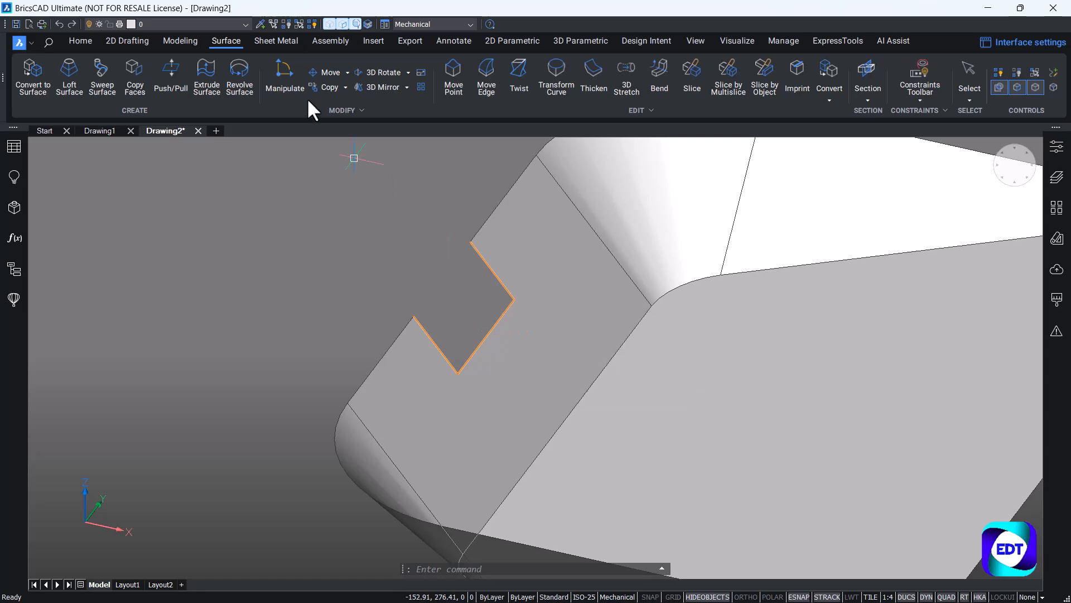
{"action": "left_click", "coordinate": [208, 69]}
{"action": "scroll", "coordinate": [460, 259], "scroll_direction": "down", "scroll_amount": 3}
{"action": "scroll", "coordinate": [279, 263], "scroll_direction": "up", "scroll_amount": 1}
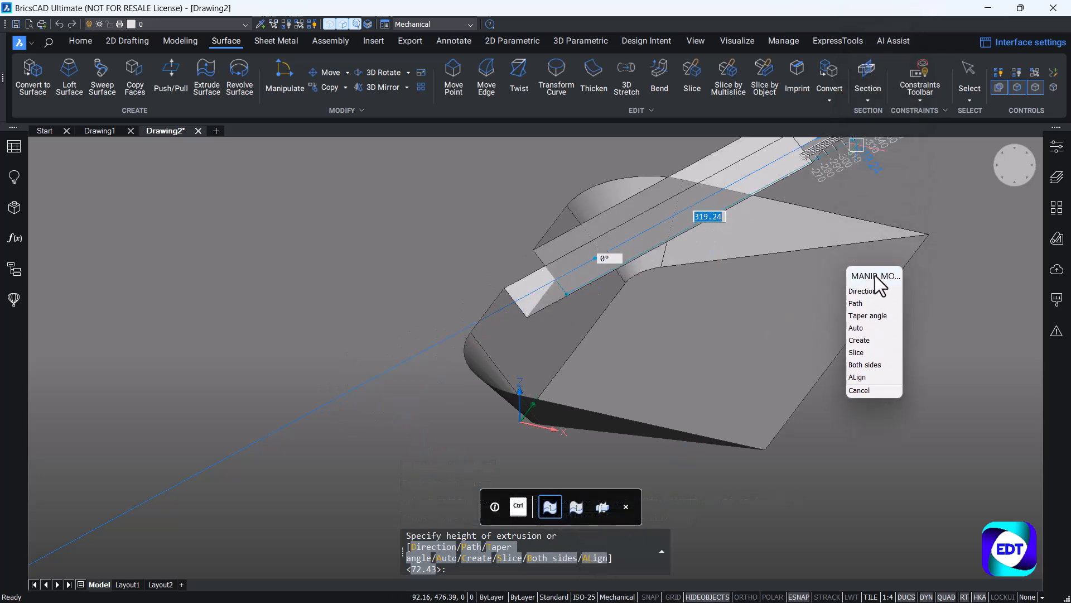
{"action": "left_click", "coordinate": [862, 376]}
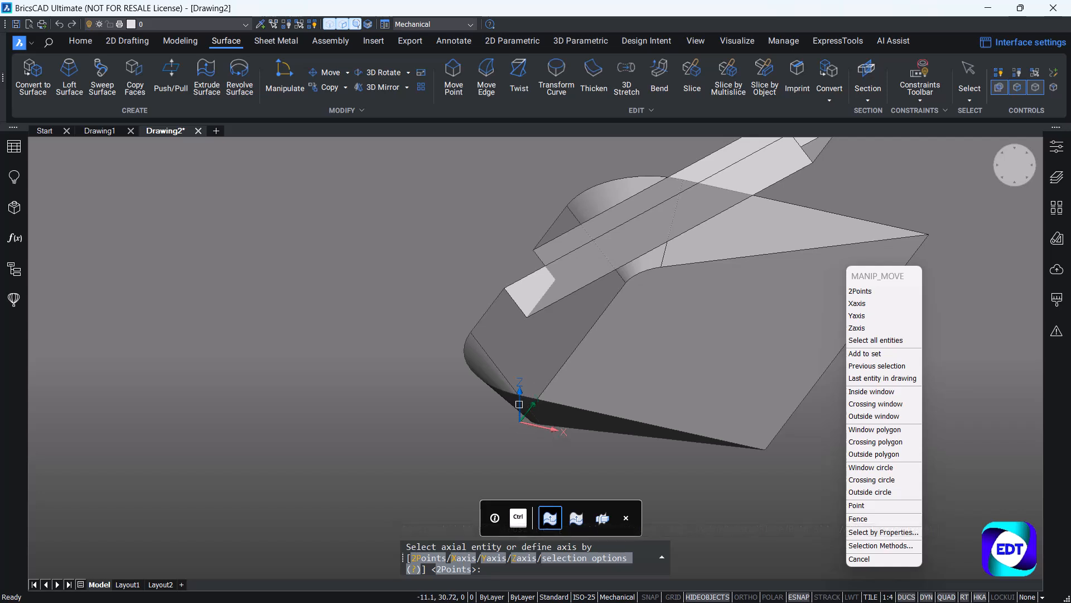
{"action": "left_click", "coordinate": [462, 558]}
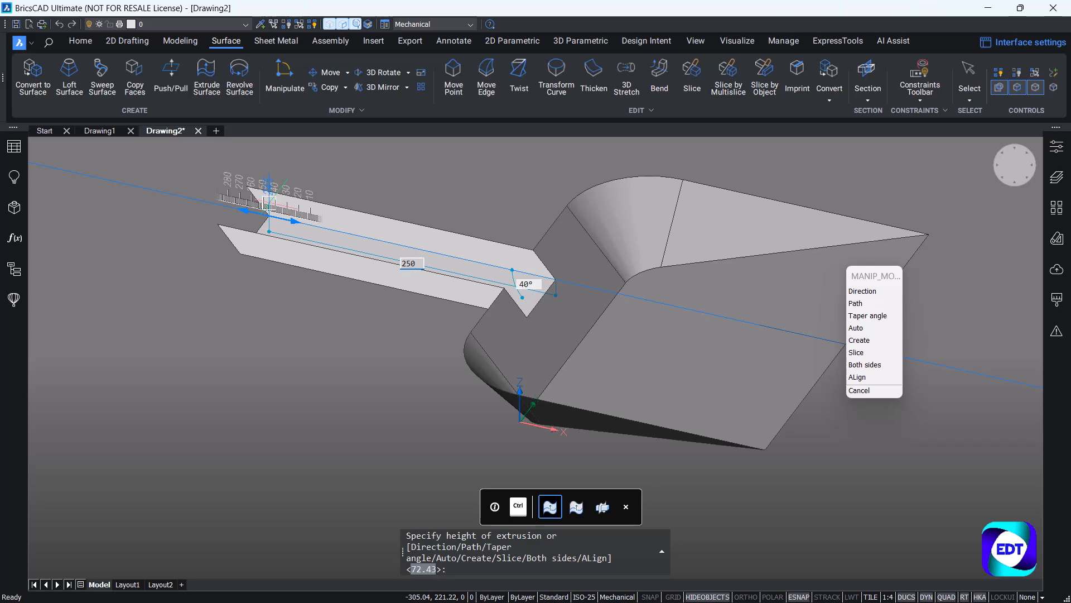
{"action": "key", "text": "Return"}
Extrude one side edge of the handle's open end 60 mm across to the opposite side, closing the end with a surface.
{"action": "scroll", "coordinate": [491, 226], "scroll_direction": "up", "scroll_amount": 2}
{"action": "scroll", "coordinate": [640, 295], "scroll_direction": "down", "scroll_amount": 2}
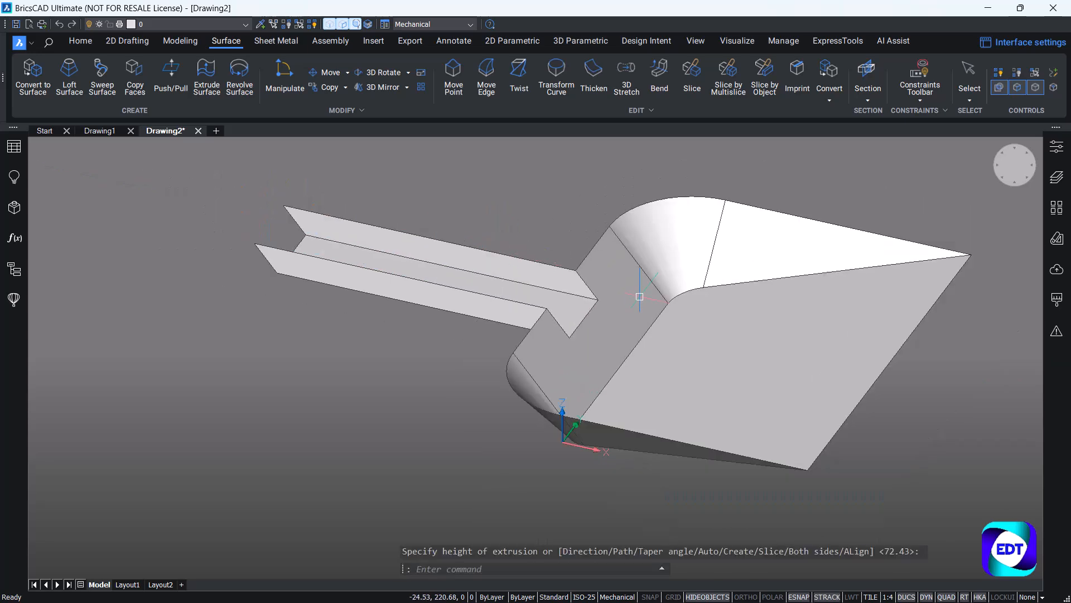
{"action": "middle_click_drag", "start_coordinate": [472, 281], "coordinate": [502, 262], "text": "shift"}
{"action": "scroll", "coordinate": [383, 268], "scroll_direction": "up", "scroll_amount": 3}
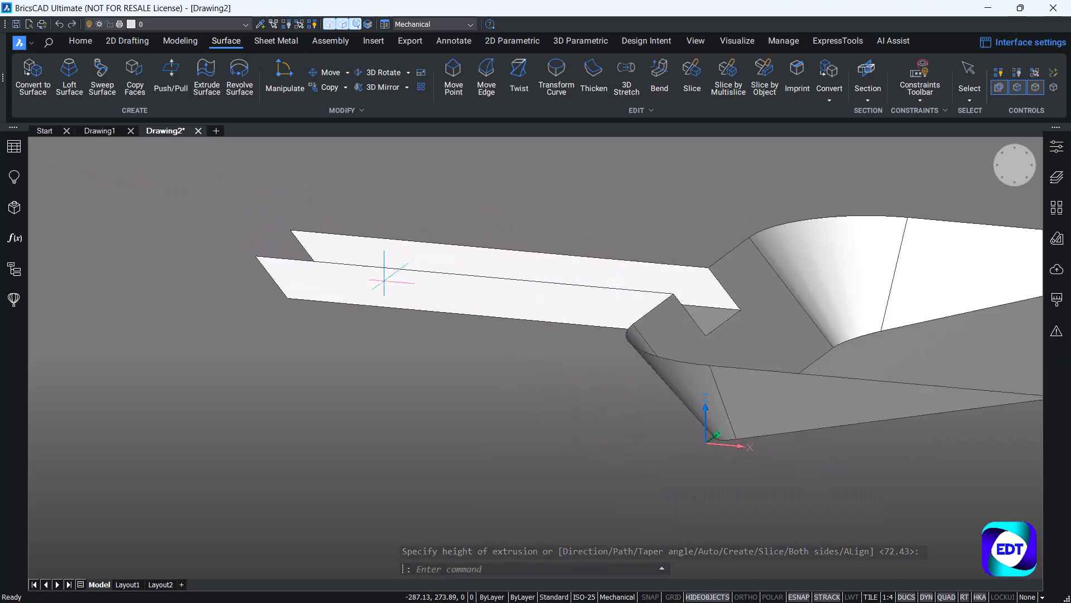
{"action": "scroll", "coordinate": [295, 212], "scroll_direction": "up", "scroll_amount": 3}
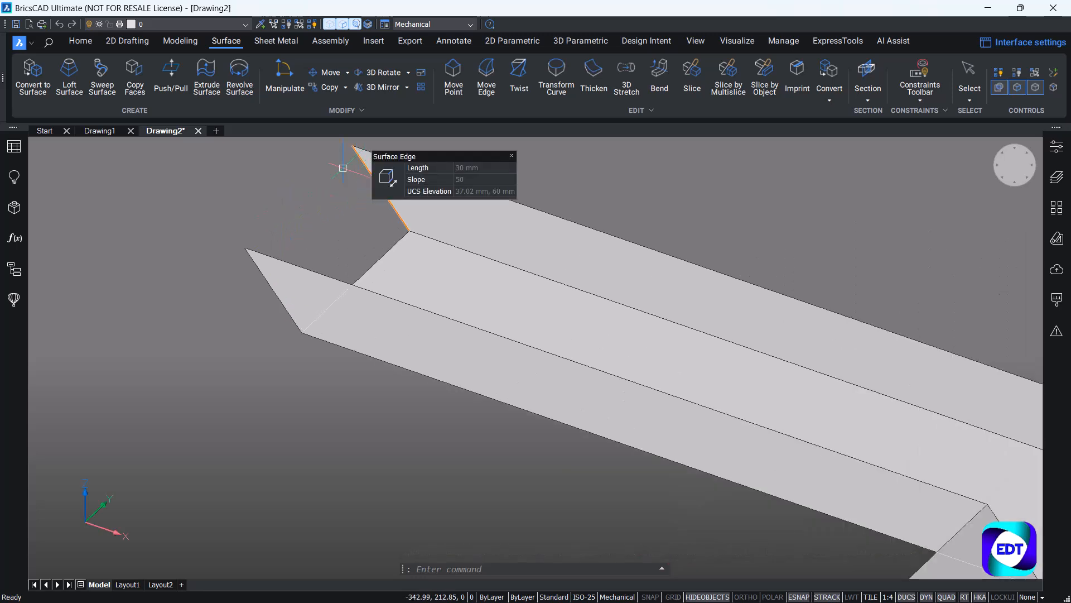
{"action": "left_click", "coordinate": [216, 87]}
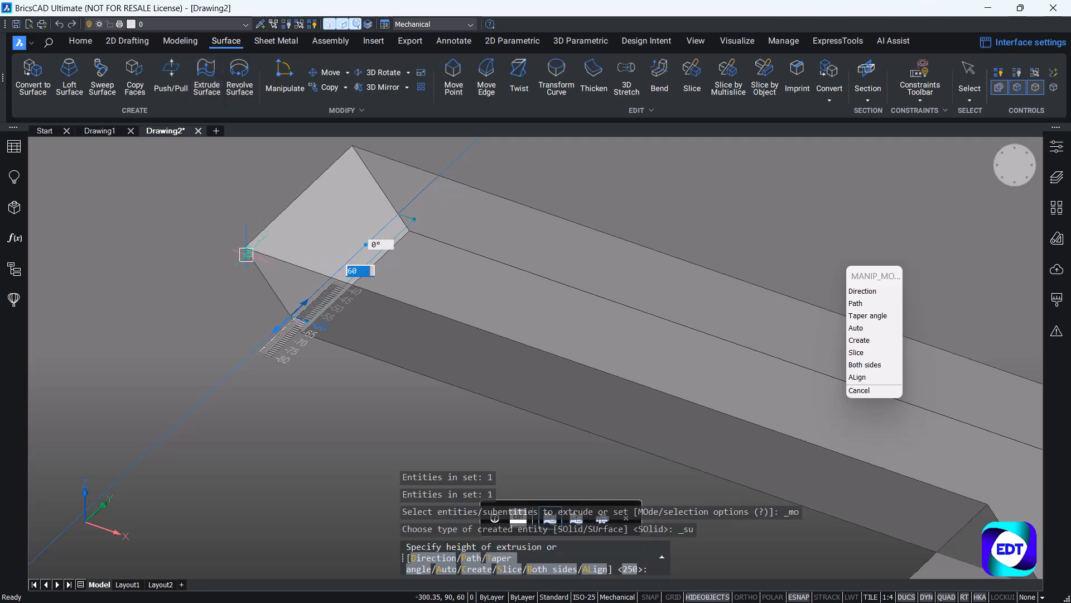
{"action": "left_click", "coordinate": [247, 248]}
{"action": "scroll", "coordinate": [360, 197], "scroll_direction": "down", "scroll_amount": 6}
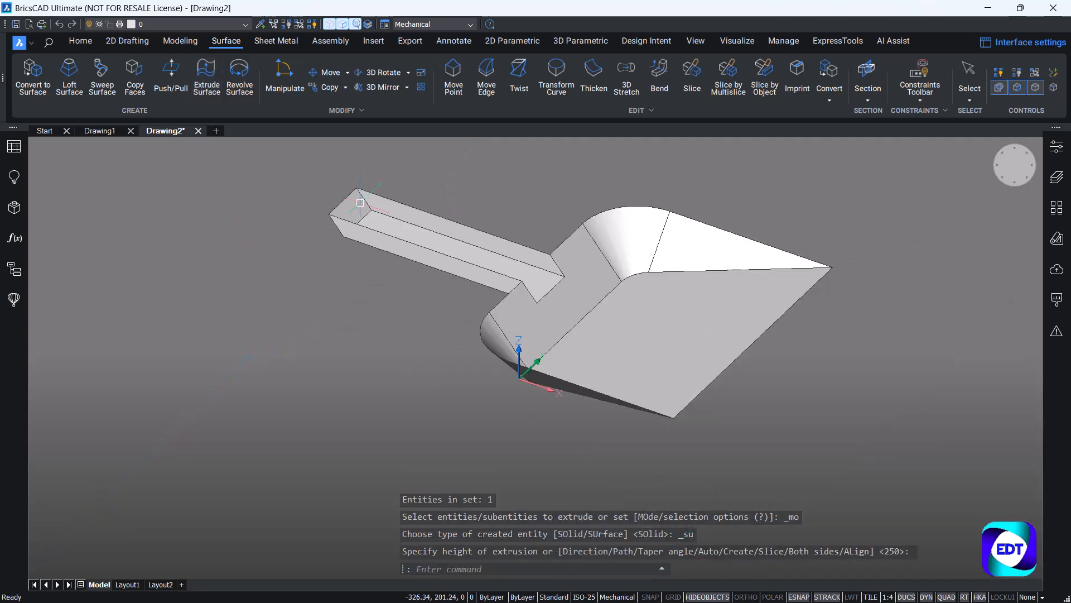
Fillet the edges around the handle's floor and the two corner edges of its end wall with a radius of 6 mm.
{"action": "scroll", "coordinate": [500, 248], "scroll_direction": "up", "scroll_amount": 2}
{"action": "middle_click_drag", "start_coordinate": [500, 248], "coordinate": [522, 249], "text": "shift"}
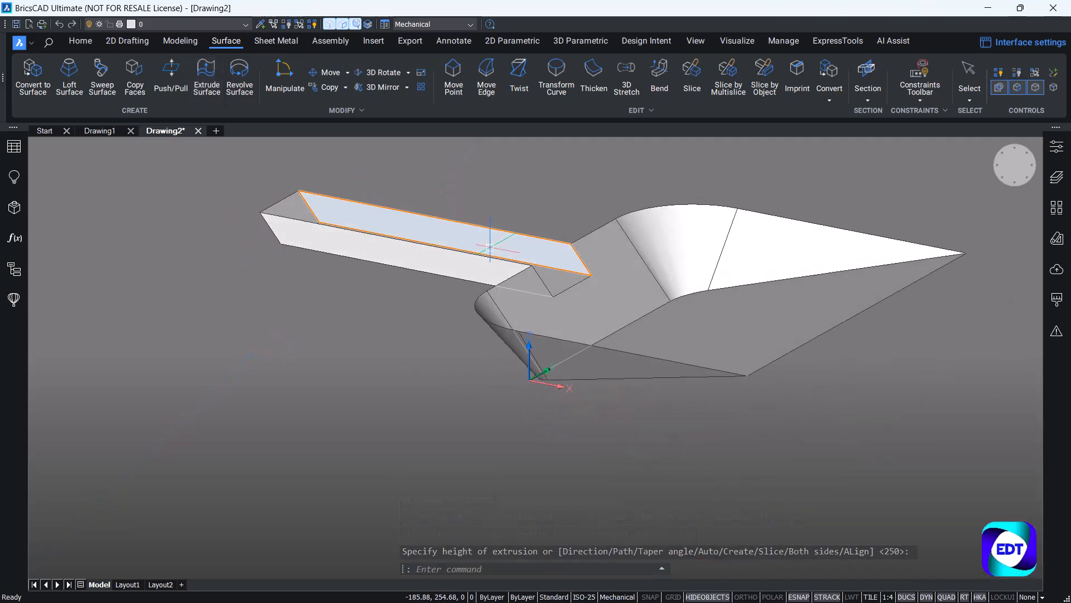
{"action": "scroll", "coordinate": [493, 246], "scroll_direction": "down", "scroll_amount": 2}
{"action": "scroll", "coordinate": [579, 196], "scroll_direction": "up", "scroll_amount": 2}
{"action": "middle_click_drag", "start_coordinate": [580, 199], "coordinate": [599, 221], "text": "shift"}
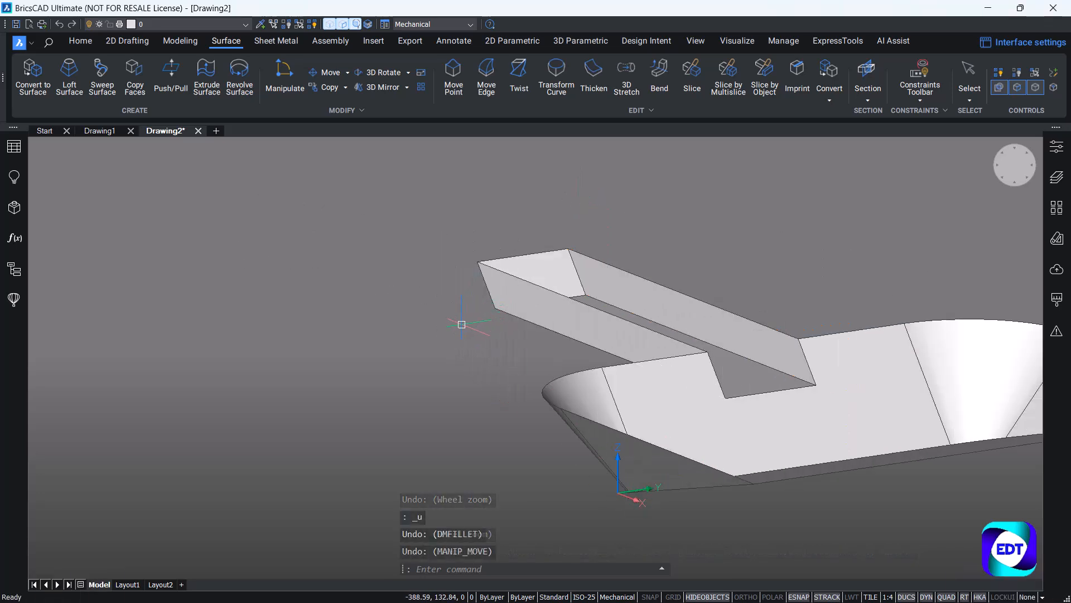
{"action": "middle_click_drag", "start_coordinate": [482, 343], "coordinate": [481, 352], "text": "shift"}
{"action": "scroll", "coordinate": [796, 356], "scroll_direction": "up", "scroll_amount": 3}
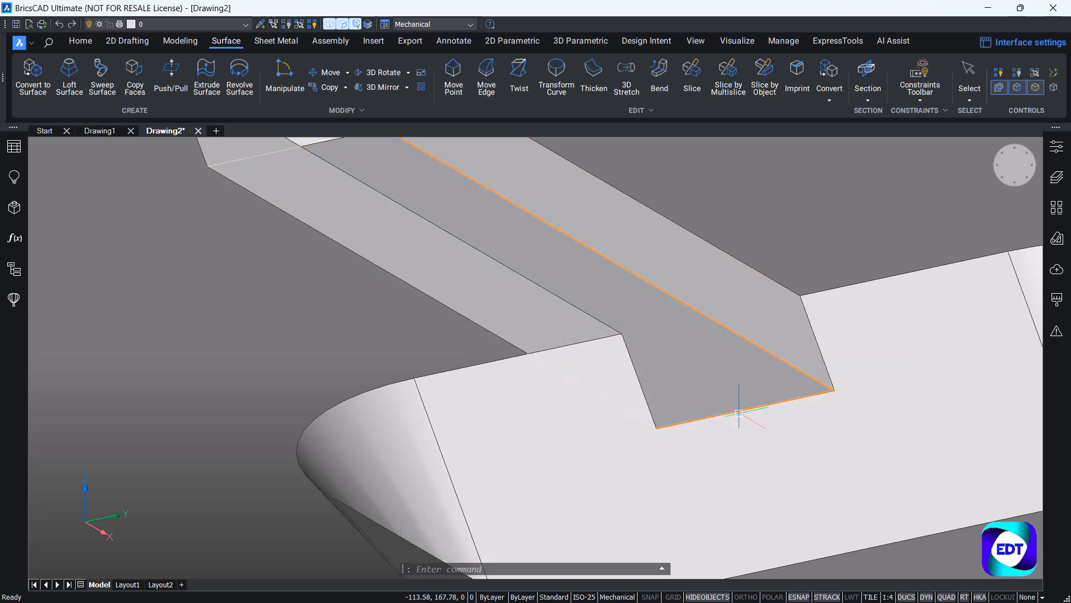
{"action": "middle_click_drag", "start_coordinate": [724, 385], "coordinate": [485, 349], "text": "shift"}
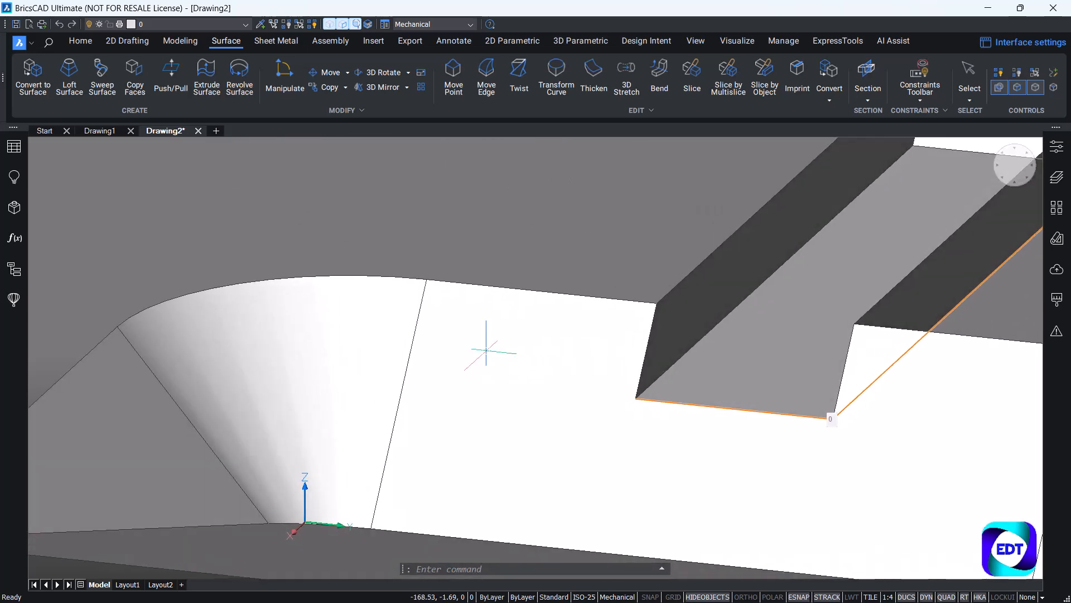
{"action": "scroll", "coordinate": [687, 356], "scroll_direction": "down", "scroll_amount": 5}
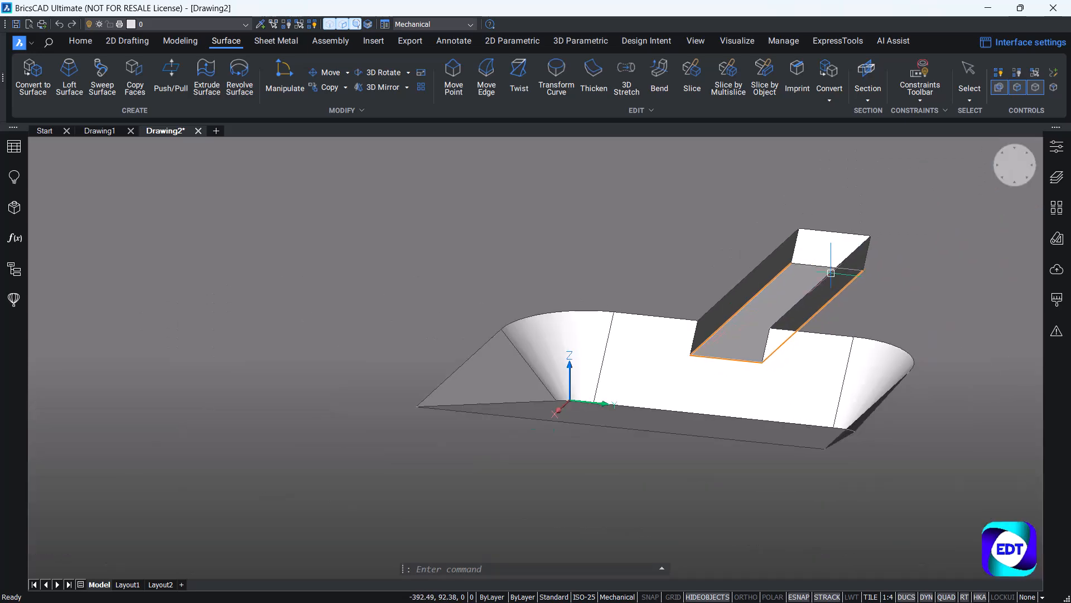
{"action": "scroll", "coordinate": [830, 268], "scroll_direction": "up", "scroll_amount": 8}
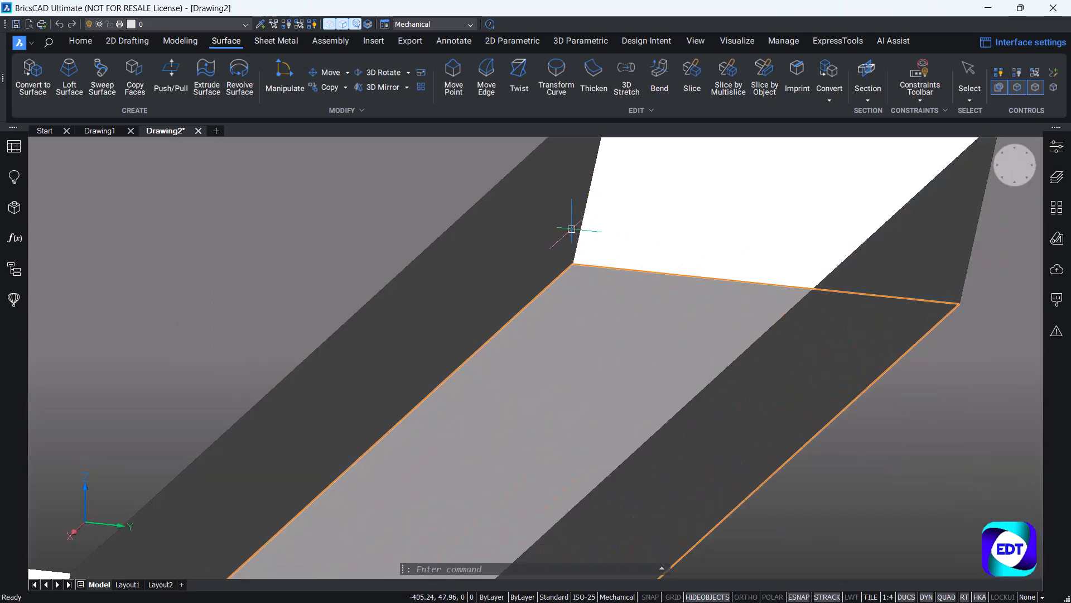
{"action": "scroll", "coordinate": [581, 222], "scroll_direction": "down", "scroll_amount": 3}
{"action": "middle_click_drag", "start_coordinate": [681, 291], "coordinate": [832, 318], "text": "shift"}
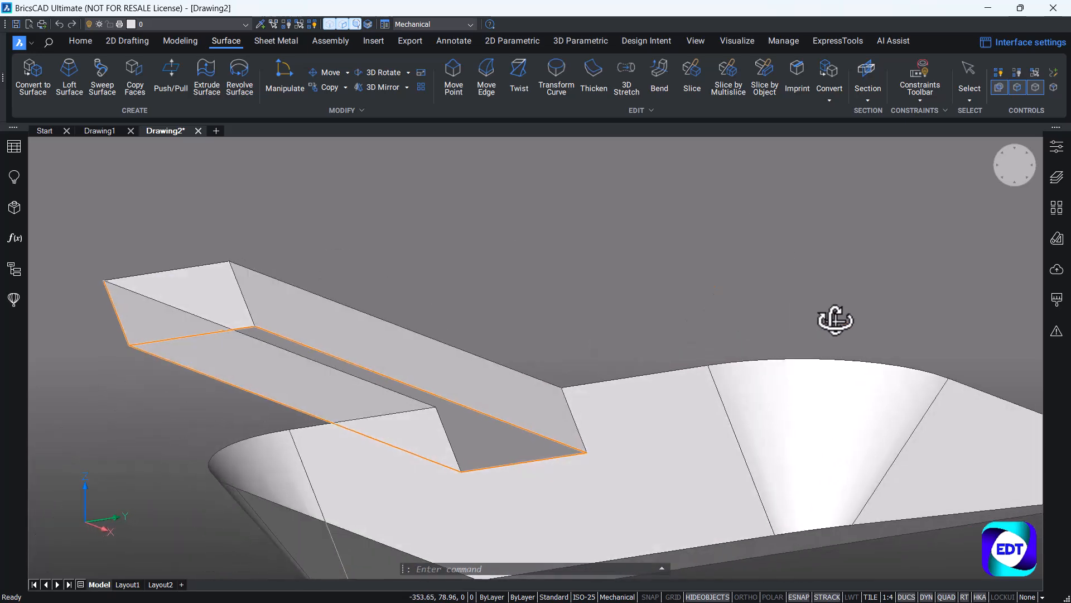
{"action": "scroll", "coordinate": [206, 291], "scroll_direction": "up", "scroll_amount": 5}
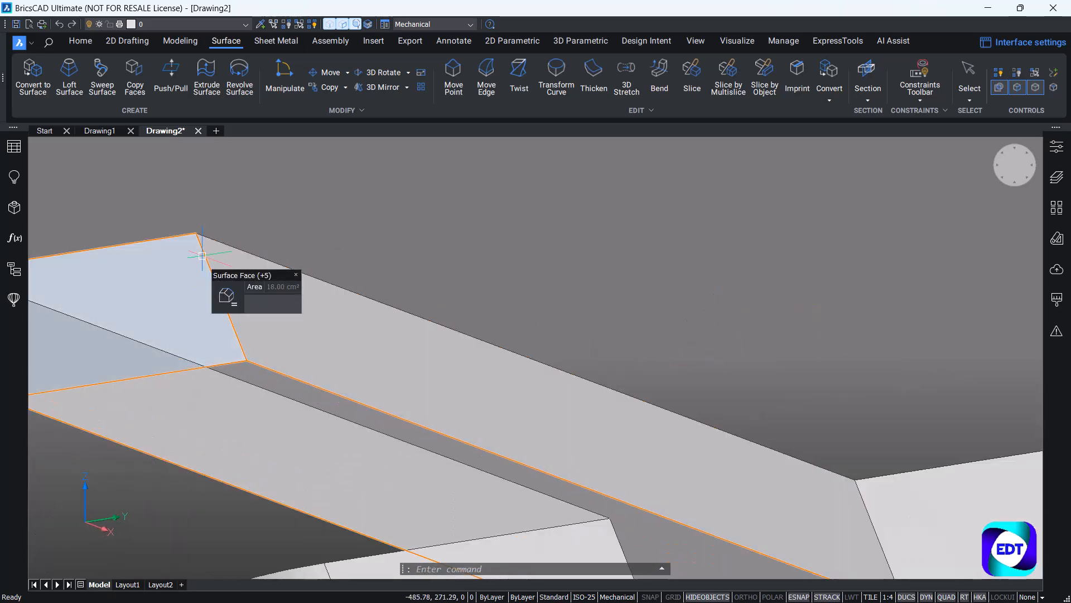
{"action": "scroll", "coordinate": [202, 255], "scroll_direction": "up", "scroll_amount": 2}
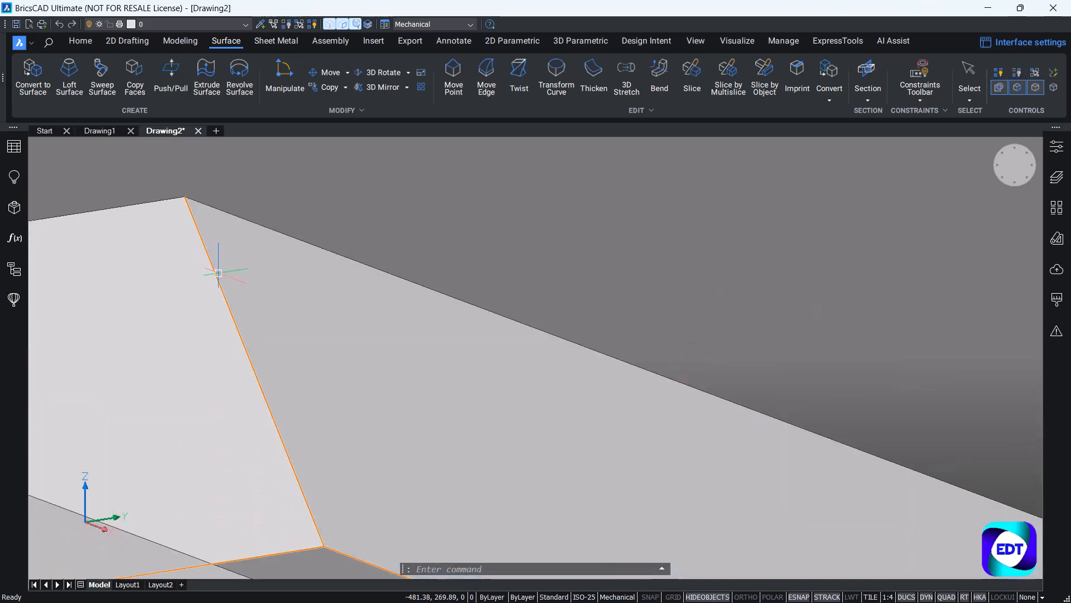
{"action": "left_click", "coordinate": [238, 279]}
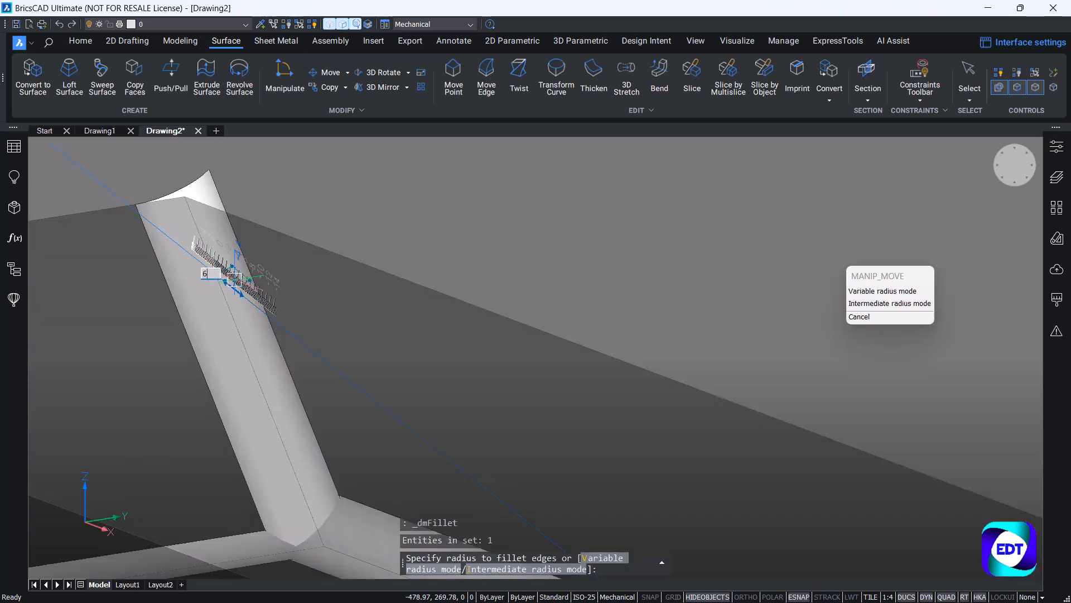
{"action": "key", "text": "Return"}
Fillet the notch's two side edges, where the handle walls meet the rear wall, with a radius of 5 mm.
{"action": "scroll", "coordinate": [188, 277], "scroll_direction": "down", "scroll_amount": 4}
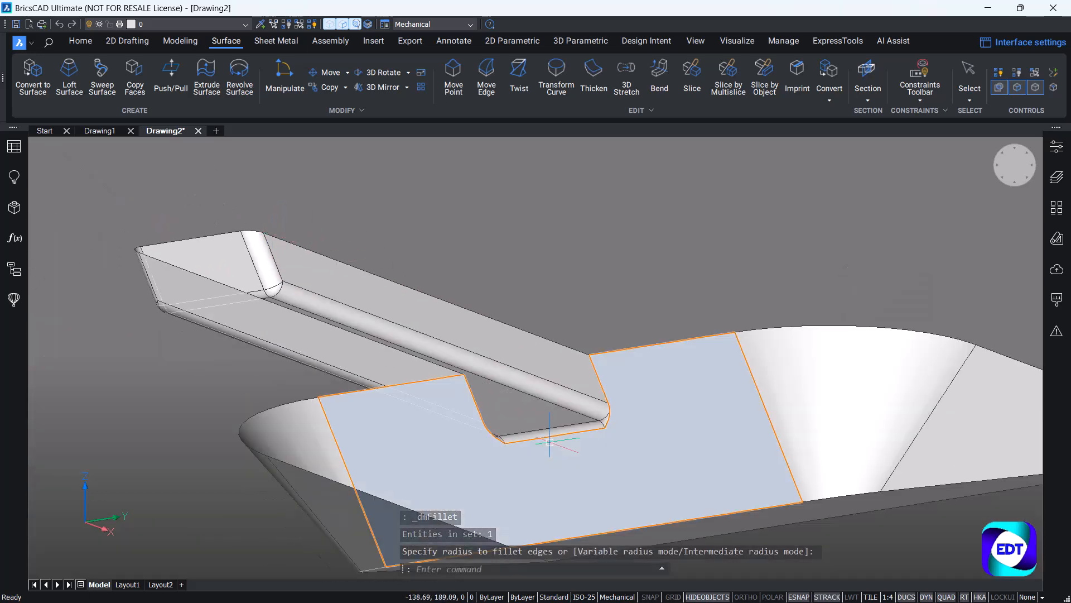
{"action": "scroll", "coordinate": [631, 284], "scroll_direction": "up", "scroll_amount": 4}
{"action": "scroll", "coordinate": [631, 318], "scroll_direction": "up", "scroll_amount": 3}
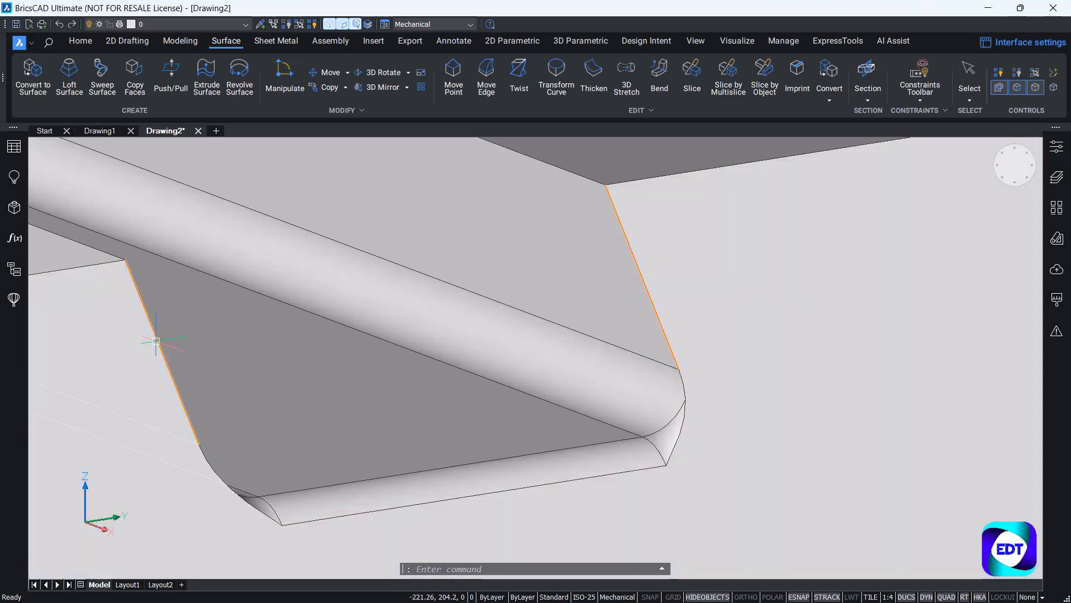
{"action": "left_click", "coordinate": [158, 340]}
{"action": "left_click", "coordinate": [170, 344]}
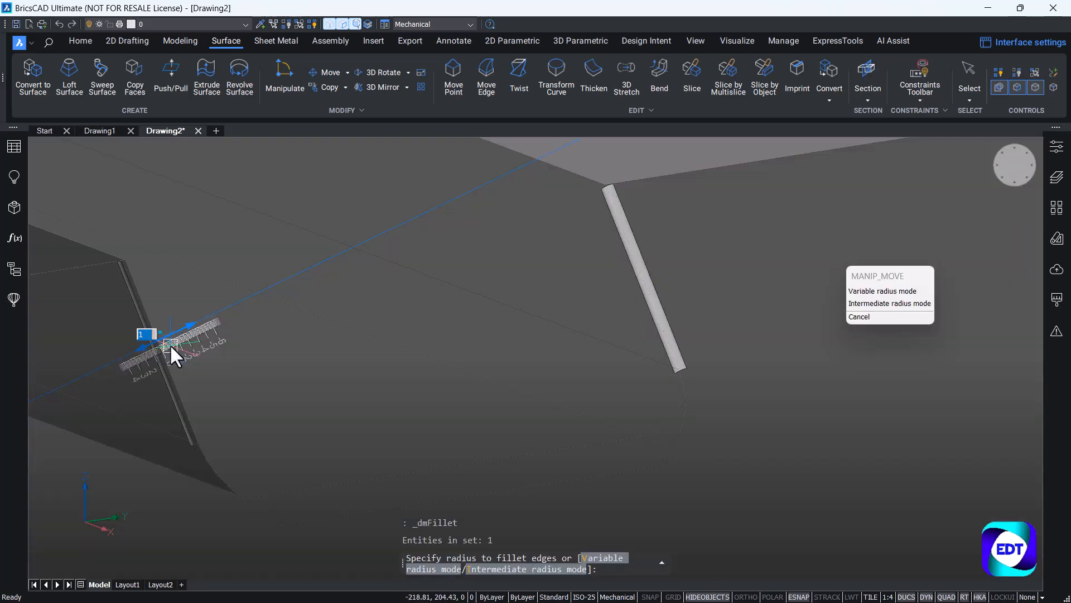
{"action": "type", "text": "5"}
{"action": "key", "text": "Return"}
Try to fillet only the straight edge between the rear wall and the dustpan's floor.
{"action": "scroll", "coordinate": [337, 353], "scroll_direction": "down", "scroll_amount": 3}
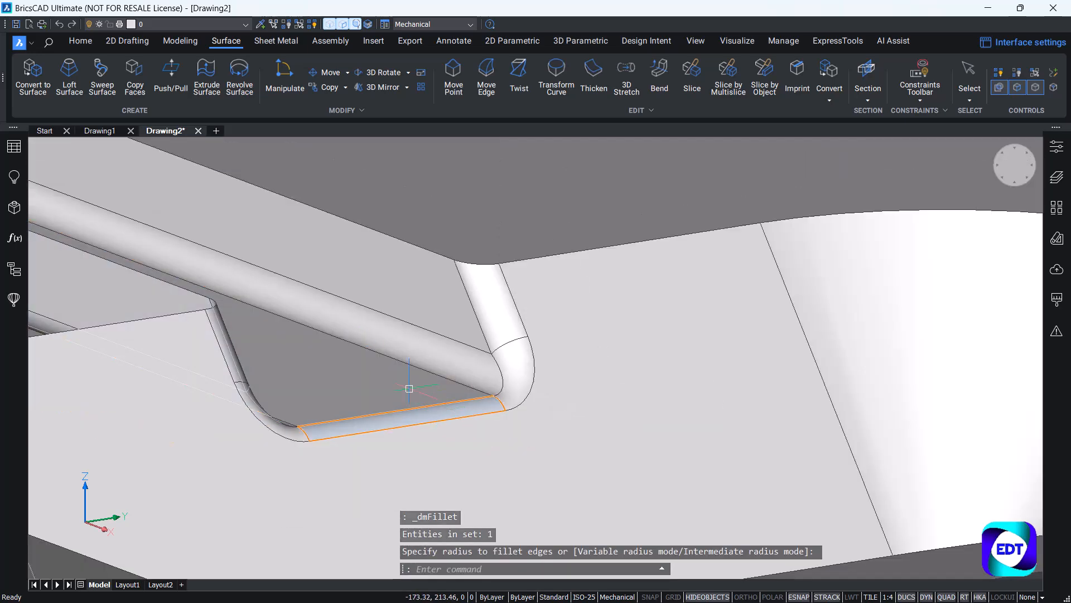
{"action": "scroll", "coordinate": [409, 387], "scroll_direction": "down", "scroll_amount": 5}
{"action": "middle_click_drag", "start_coordinate": [412, 399], "coordinate": [454, 425], "text": "shift"}
{"action": "scroll", "coordinate": [464, 429], "scroll_direction": "up", "scroll_amount": 5}
{"action": "scroll", "coordinate": [465, 430], "scroll_direction": "up", "scroll_amount": 2}
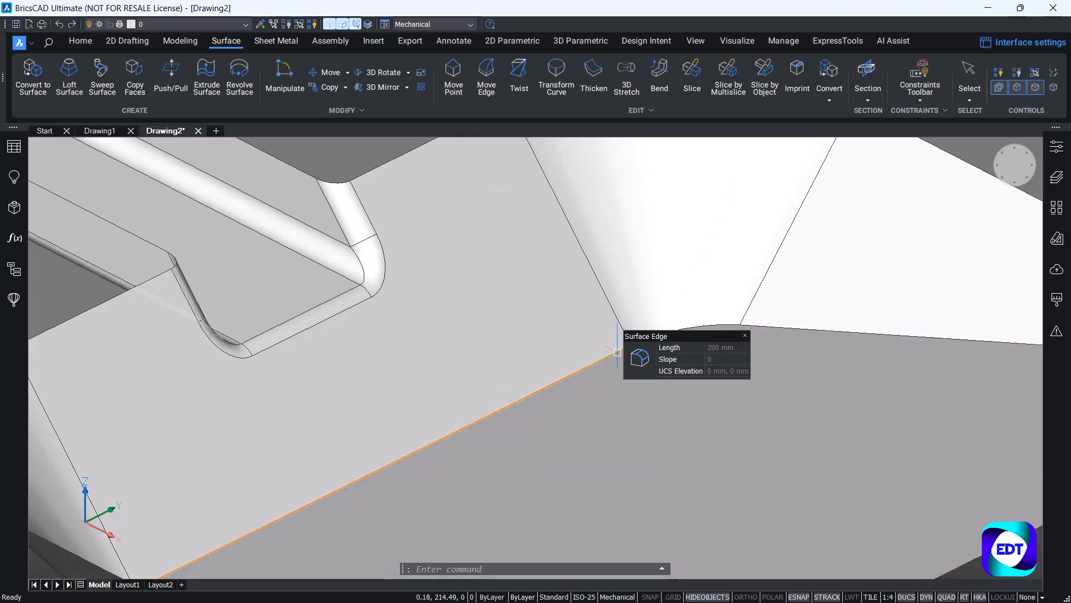
{"action": "left_click", "coordinate": [634, 350]}
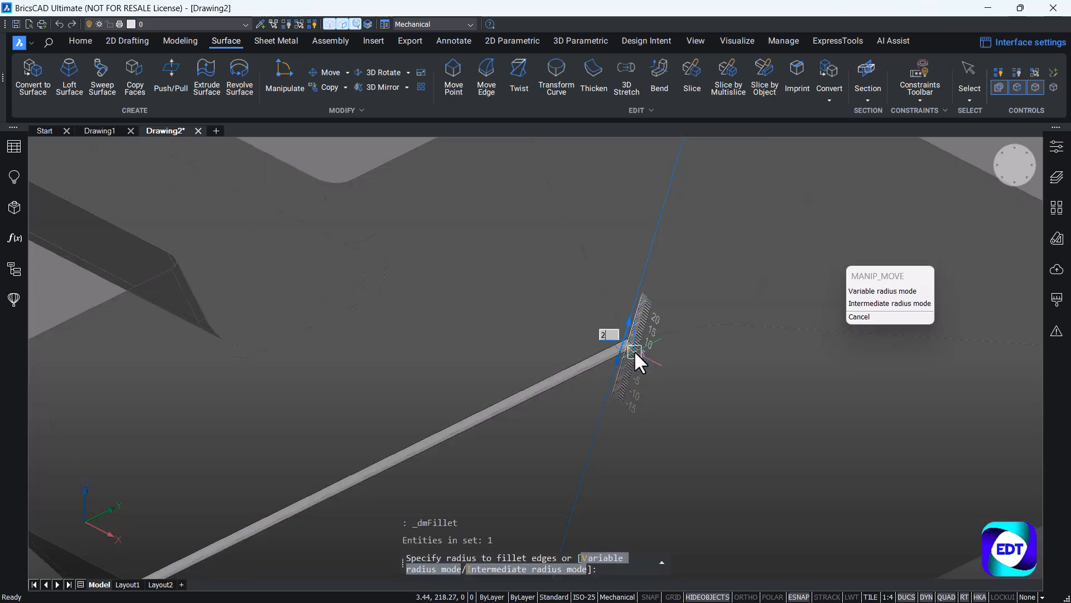
{"action": "key", "text": "Return"}
{"action": "scroll", "coordinate": [634, 350], "scroll_direction": "down", "scroll_amount": 6}
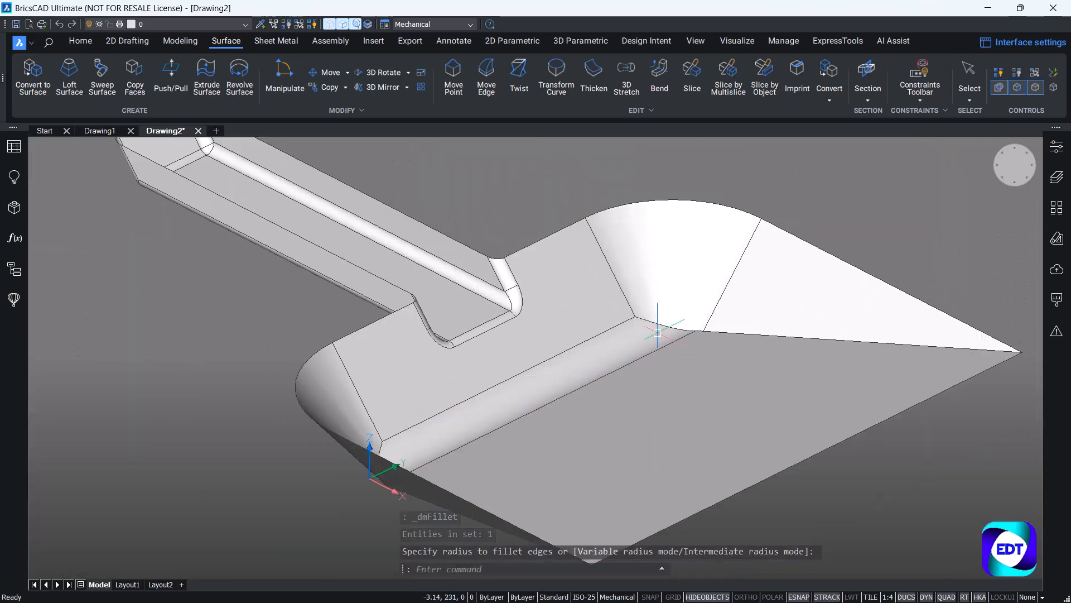
Undo the fillet on the edge between the rear wall and the floor.
{"action": "key", "text": "ctrl+z"}
{"action": "key", "text": "ctrl+z"}
{"action": "key", "text": "ctrl+z"}
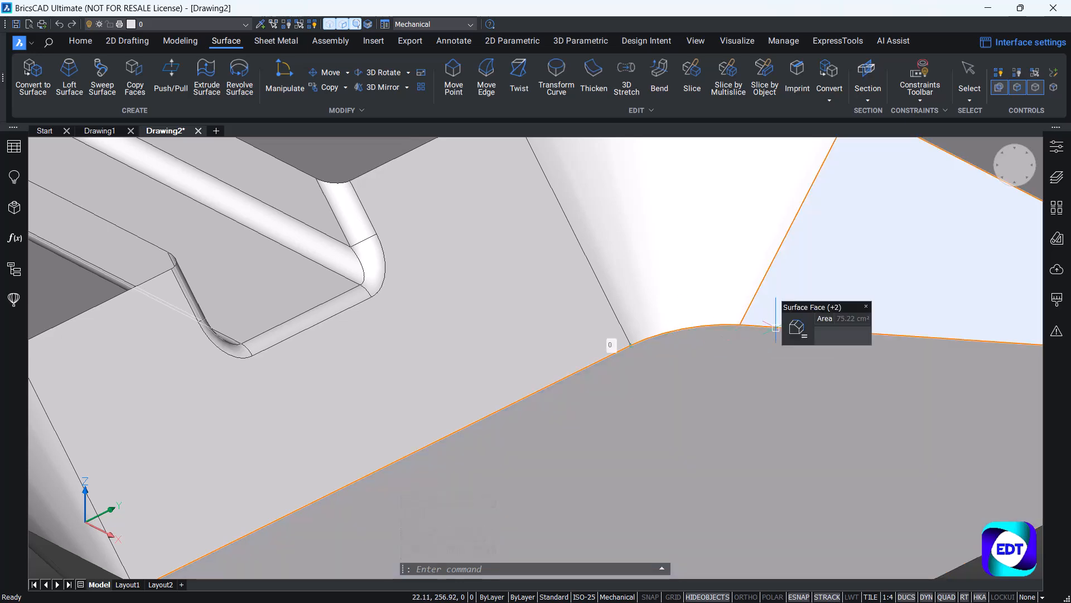
Fillet the whole chain of edges where the dustpan's side and rear walls meet the floor with a radius of 20 mm.
{"action": "scroll", "coordinate": [776, 328], "scroll_direction": "up", "scroll_amount": 3}
{"action": "scroll", "coordinate": [773, 324], "scroll_direction": "down", "scroll_amount": 3}
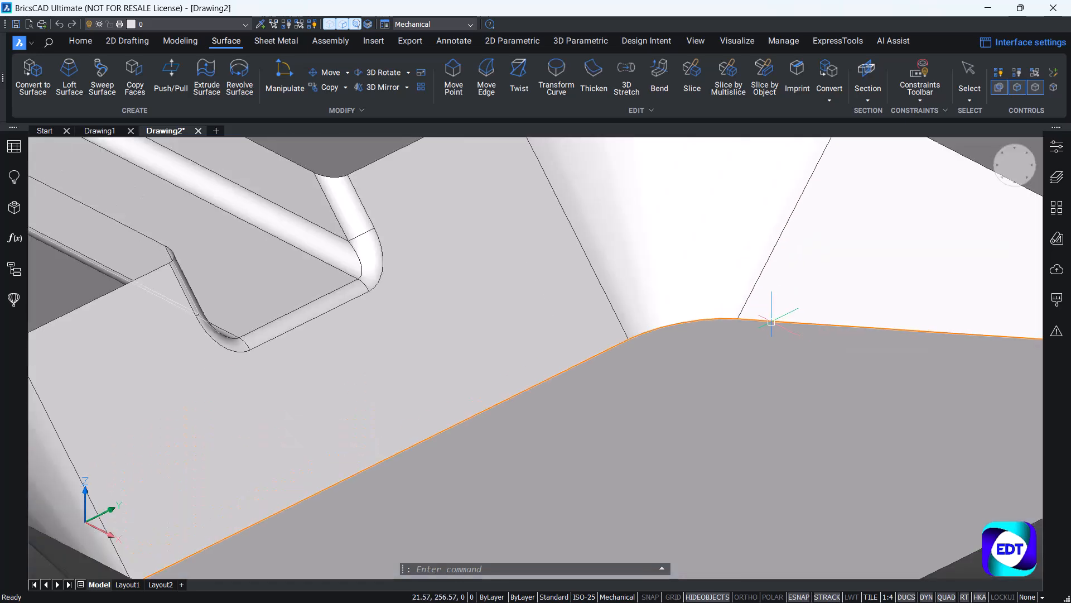
{"action": "scroll", "coordinate": [771, 322], "scroll_direction": "down", "scroll_amount": 3}
{"action": "middle_click_drag", "start_coordinate": [692, 360], "coordinate": [448, 365], "text": "shift"}
{"action": "scroll", "coordinate": [430, 322], "scroll_direction": "up", "scroll_amount": 4}
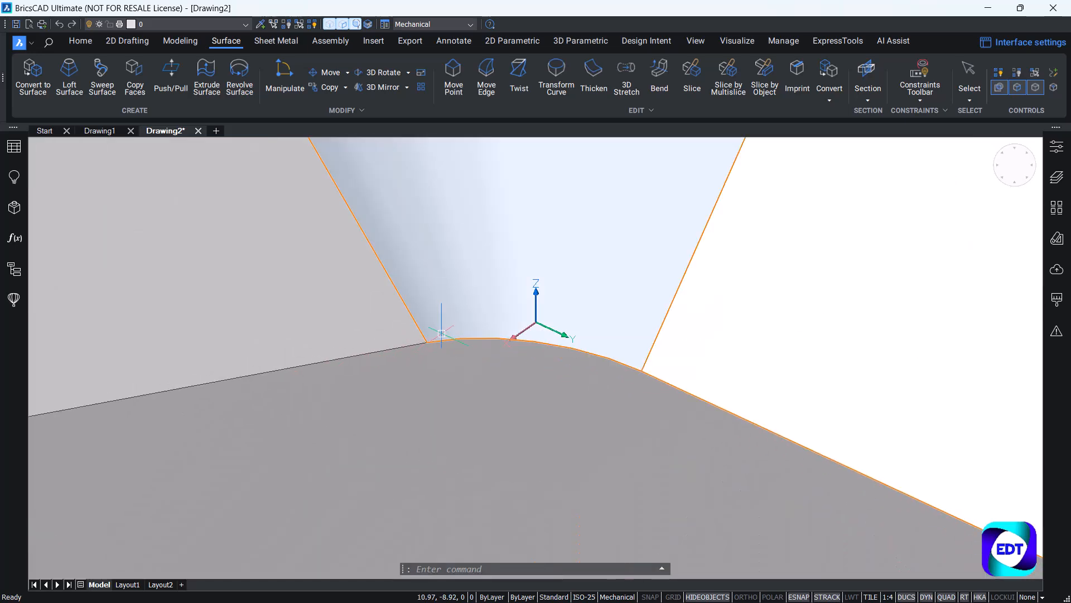
{"action": "scroll", "coordinate": [442, 339], "scroll_direction": "up", "scroll_amount": 3}
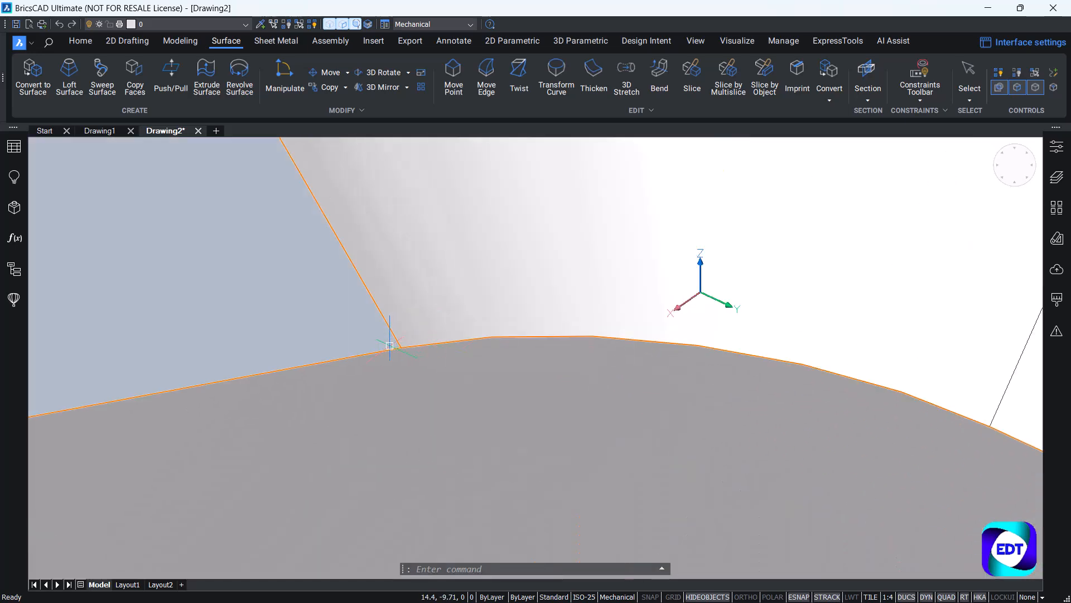
{"action": "scroll", "coordinate": [558, 312], "scroll_direction": "down", "scroll_amount": 5}
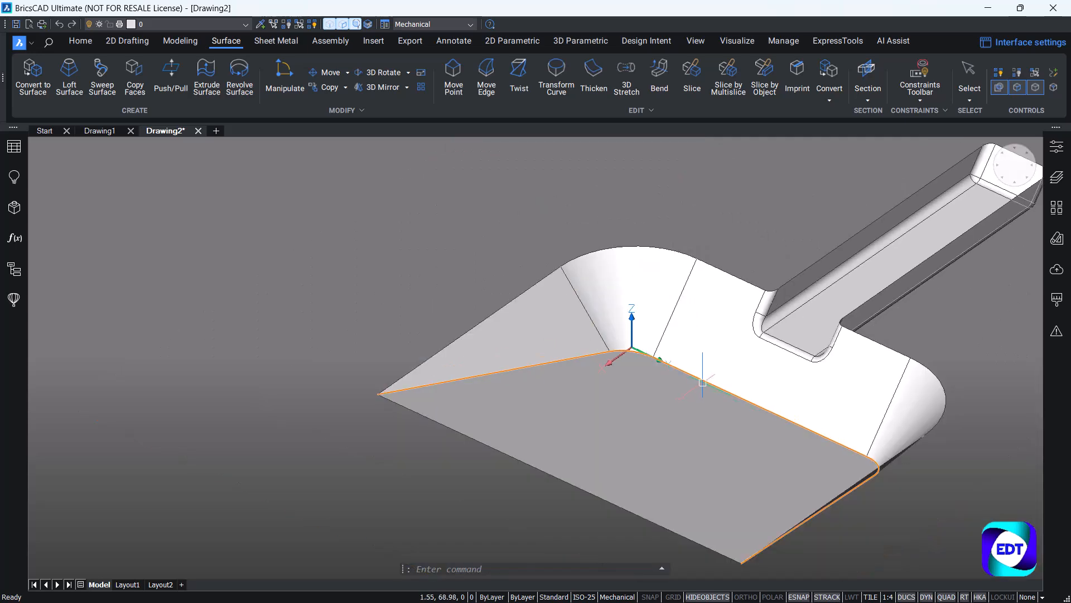
{"action": "left_click", "coordinate": [731, 388]}
{"action": "type", "text": "2"}
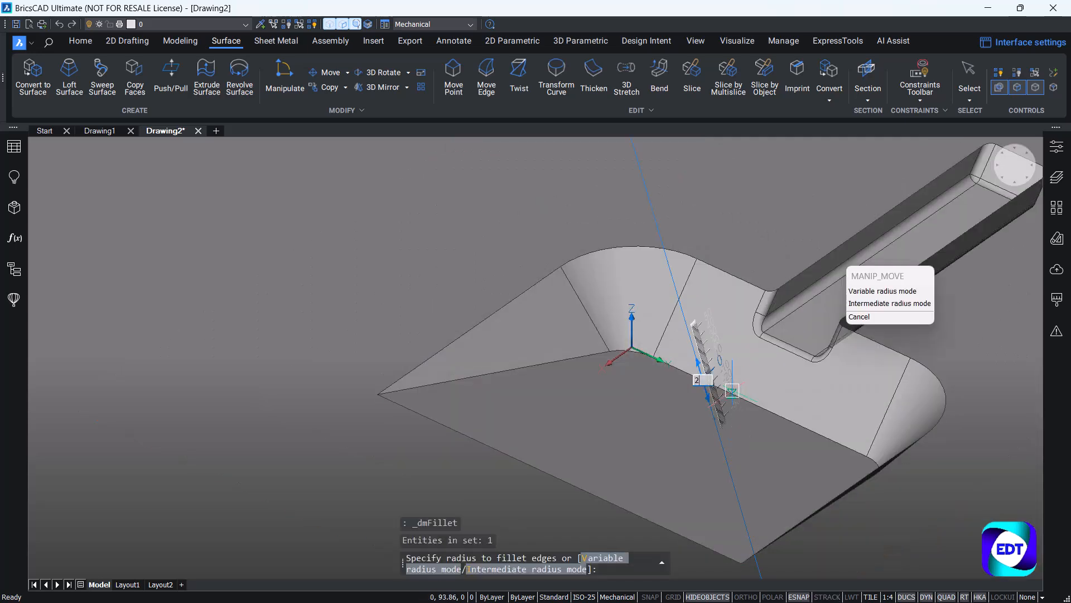
{"action": "type", "text": "0"}
{"action": "key", "text": "Return"}
Thicken the entire dustpan surface, including the handle, by 2 mm on a single side.
{"action": "scroll", "coordinate": [684, 377], "scroll_direction": "down", "scroll_amount": 5}
{"action": "scroll", "coordinate": [697, 427], "scroll_direction": "up", "scroll_amount": 3}
{"action": "middle_click_drag", "start_coordinate": [672, 427], "coordinate": [520, 344], "text": "shift"}
{"action": "scroll", "coordinate": [478, 389], "scroll_direction": "up", "scroll_amount": 5}
{"action": "scroll", "coordinate": [571, 354], "scroll_direction": "down", "scroll_amount": 4}
{"action": "scroll", "coordinate": [480, 333], "scroll_direction": "up", "scroll_amount": 2}
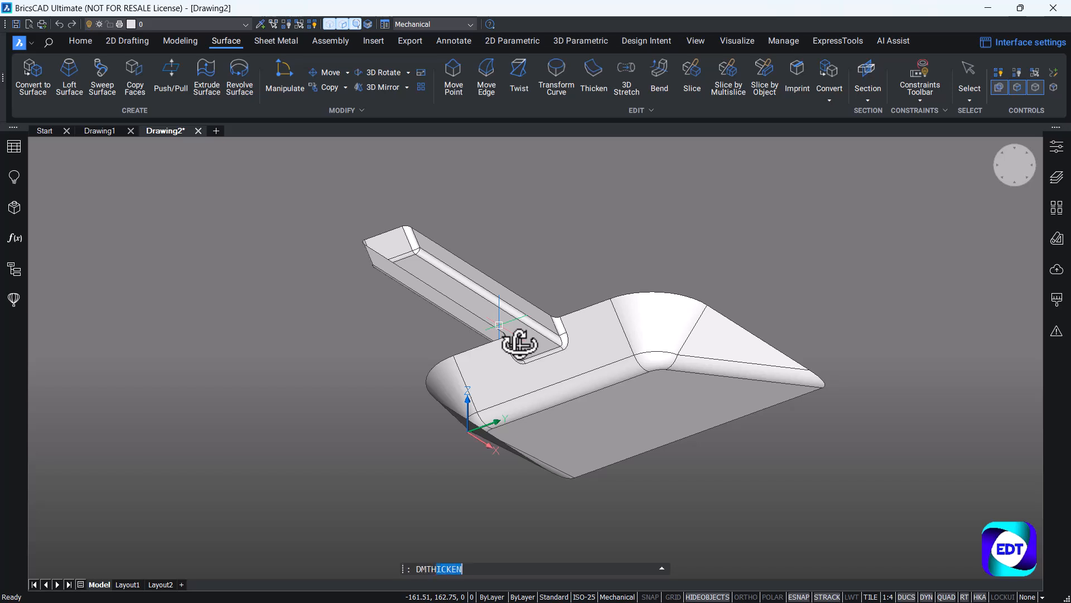
{"action": "key", "text": "Return"}
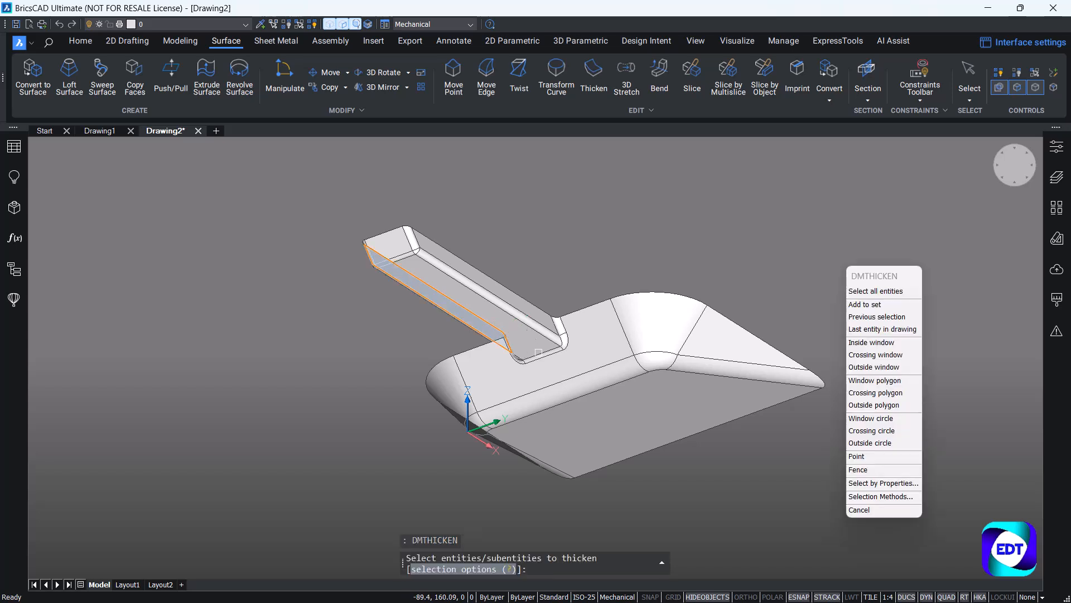
{"action": "scroll", "coordinate": [614, 407], "scroll_direction": "down", "scroll_amount": 2}
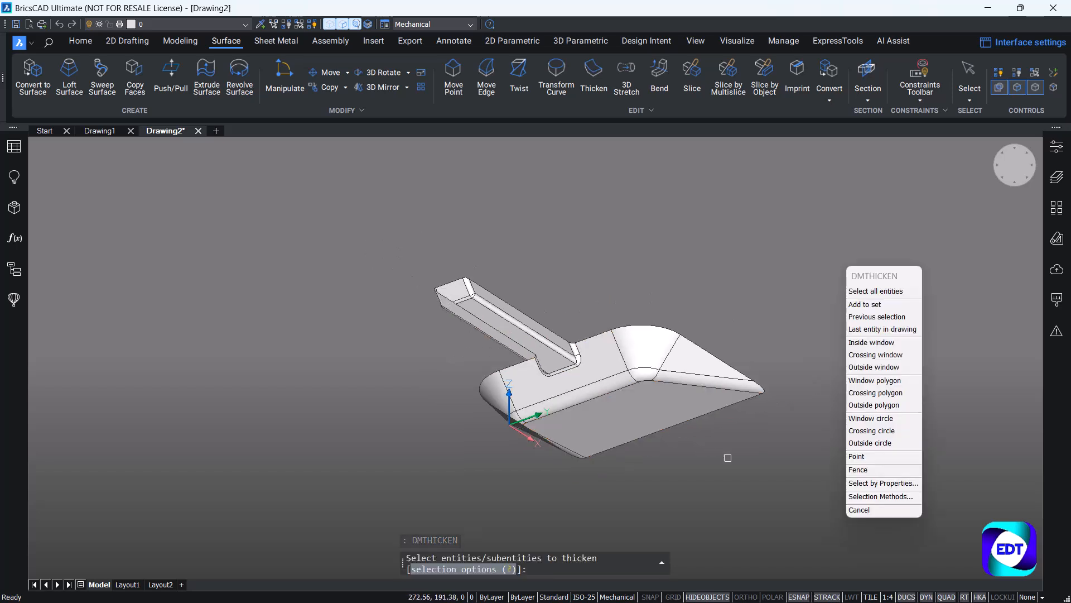
{"action": "left_click", "coordinate": [763, 453]}
{"action": "left_click", "coordinate": [352, 245]}
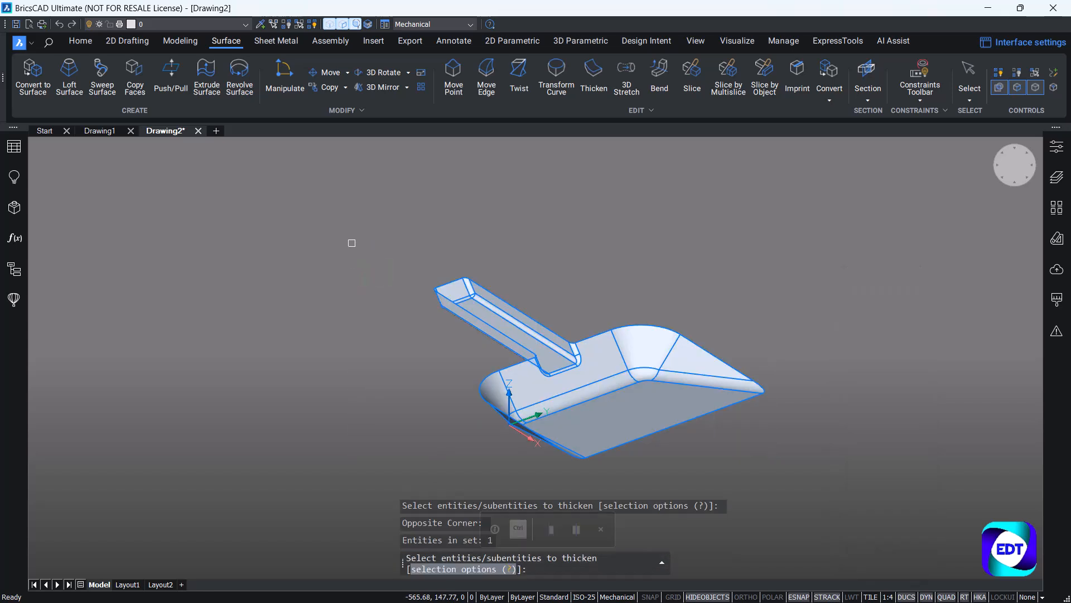
{"action": "key", "text": "Return"}
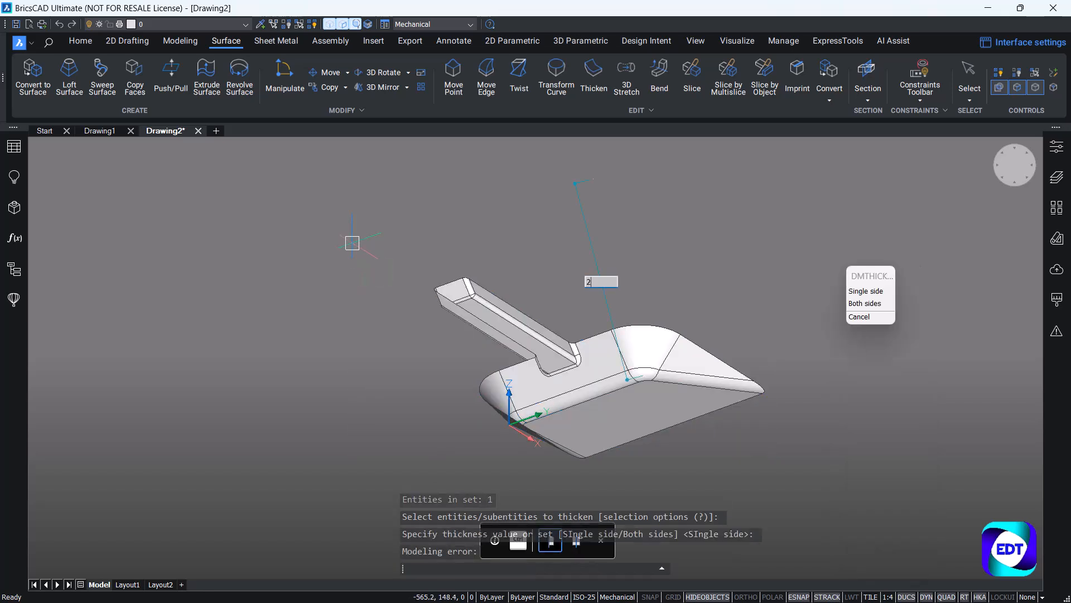
{"action": "key", "text": "Escape"}
Set the thickened dustpan solid's color to Yellow and clear the selection.
{"action": "scroll", "coordinate": [457, 282], "scroll_direction": "up", "scroll_amount": 6}
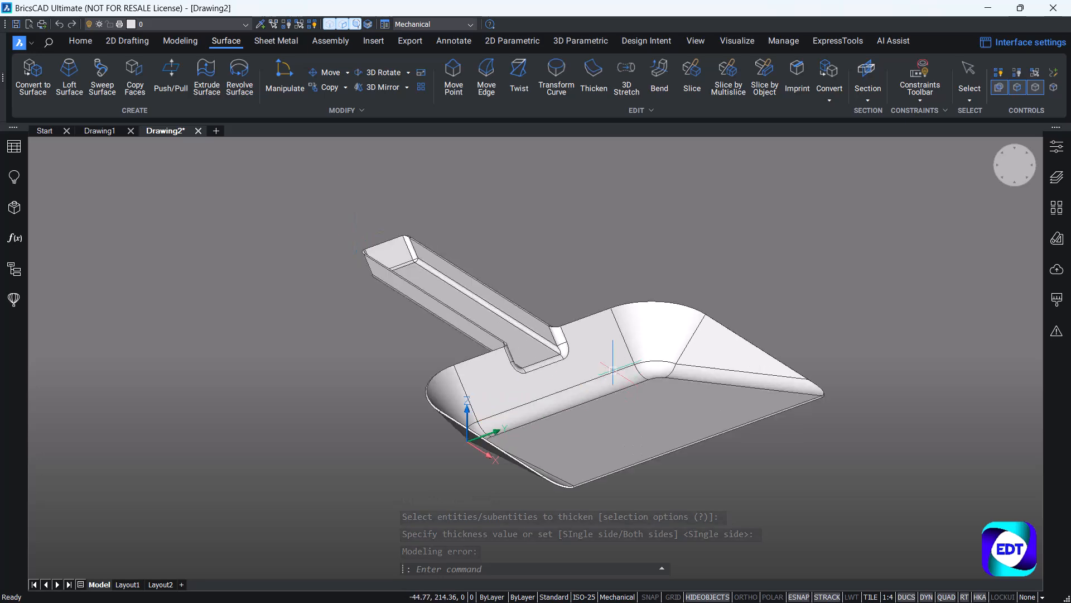
{"action": "scroll", "coordinate": [457, 281], "scroll_direction": "down", "scroll_amount": 6}
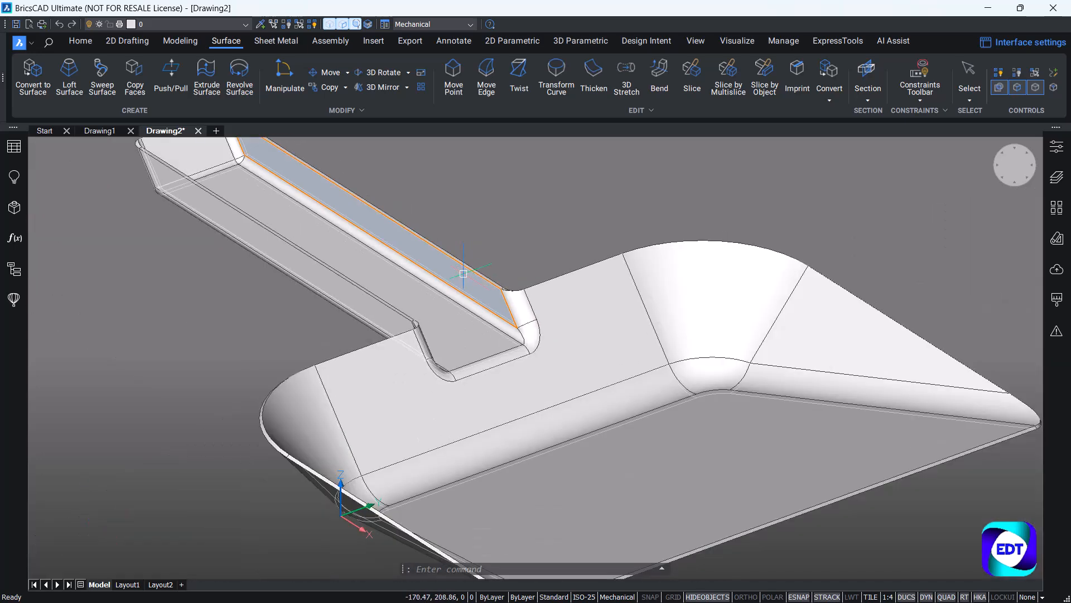
{"action": "scroll", "coordinate": [617, 353], "scroll_direction": "down", "scroll_amount": 3}
{"action": "middle_click_drag", "start_coordinate": [618, 353], "coordinate": [373, 393], "text": "shift"}
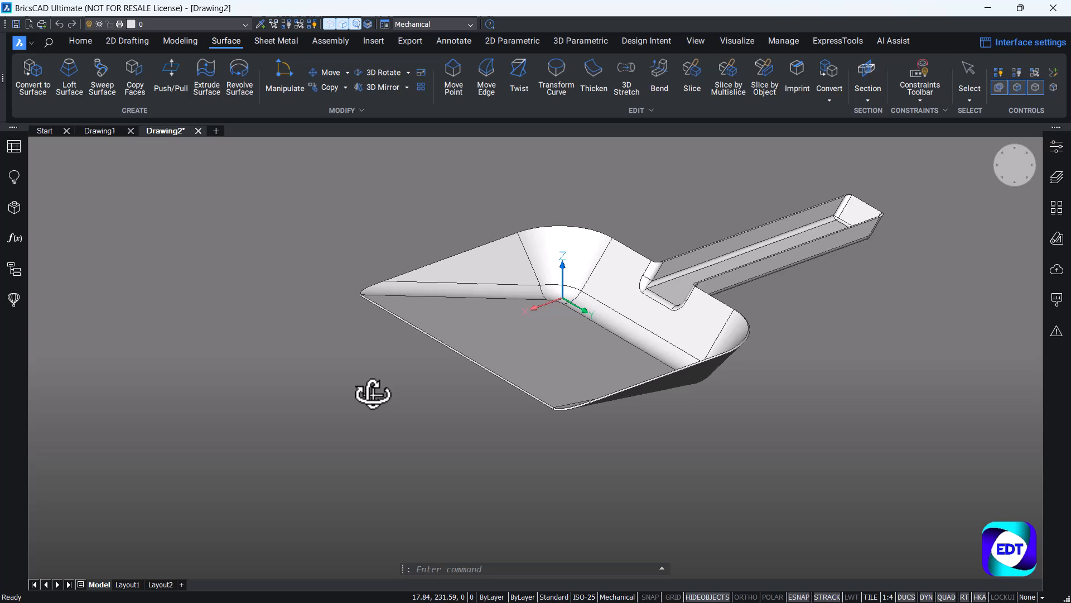
{"action": "left_click", "coordinate": [1056, 157]}
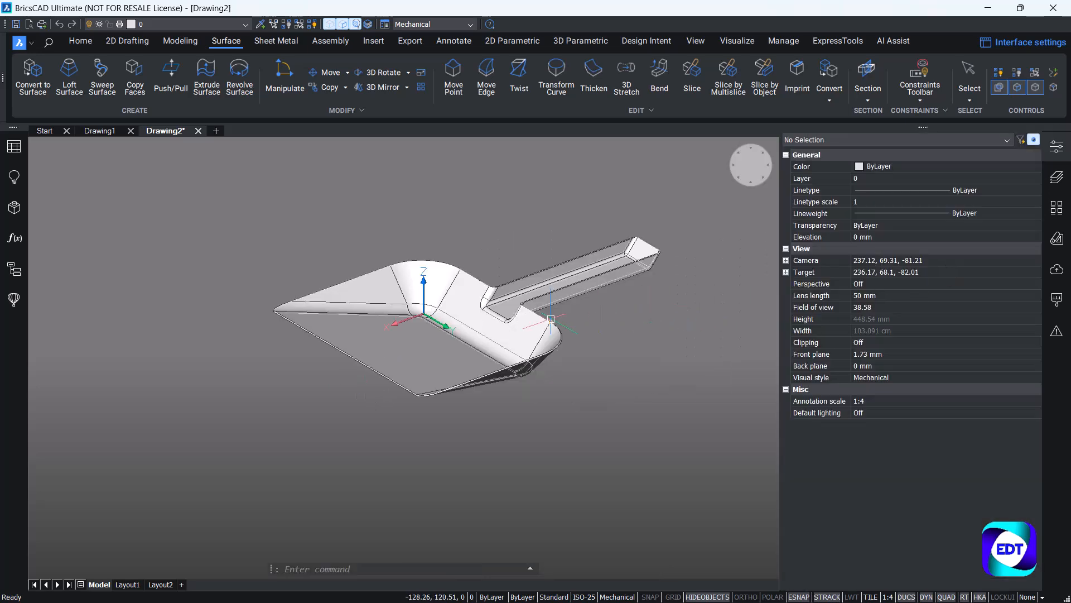
{"action": "left_click", "coordinate": [532, 323]}
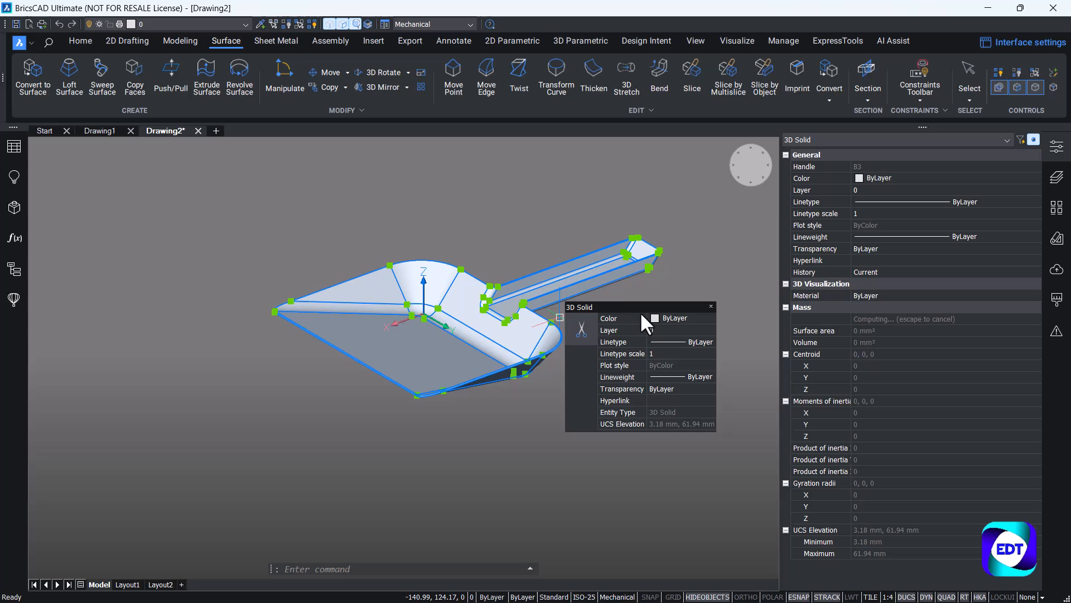
{"action": "left_click", "coordinate": [919, 175]}
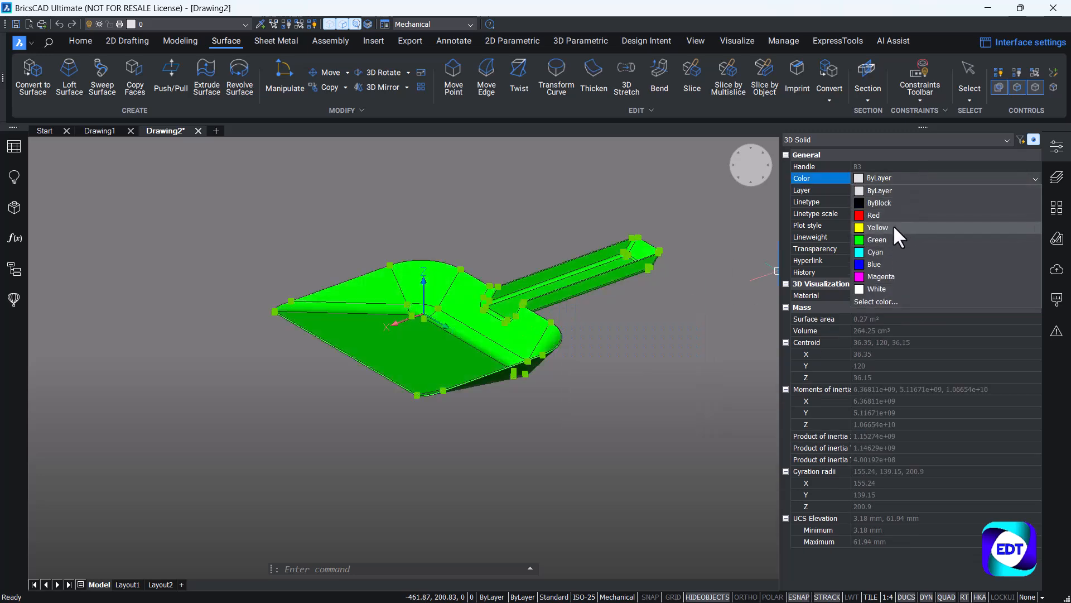
{"action": "left_click", "coordinate": [892, 227]}
{"action": "key", "text": "Escape"}
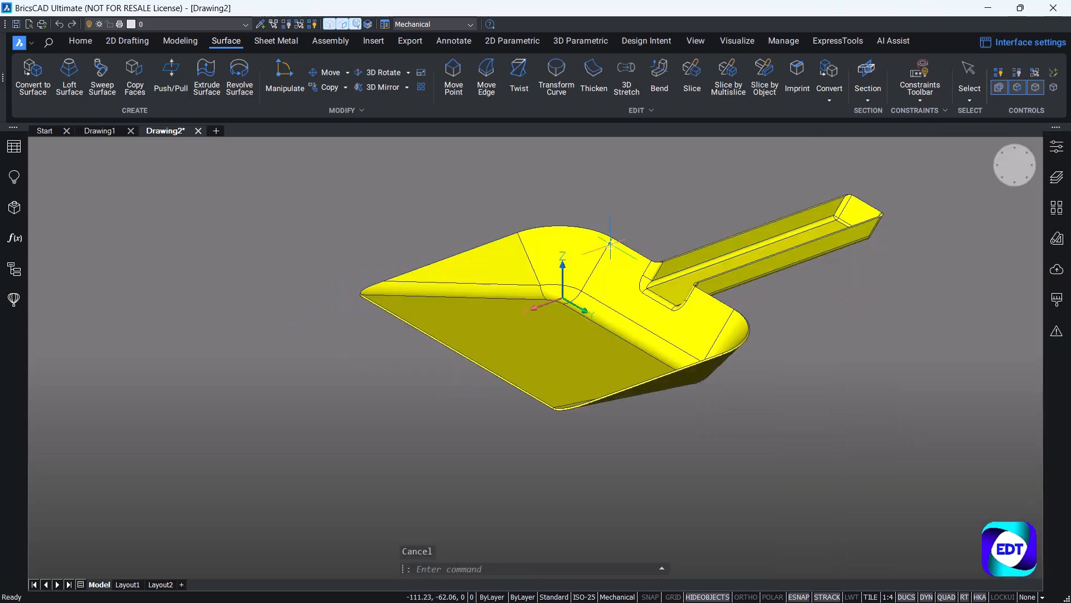
Examine the yellow dustpan from several sides, including its handle, rounded corners and filleted floor edges.
{"action": "middle_click_drag", "start_coordinate": [556, 344], "coordinate": [833, 417], "text": "shift"}
{"action": "middle_click_drag", "start_coordinate": [393, 324], "coordinate": [597, 399]}
{"action": "scroll", "coordinate": [596, 398], "scroll_direction": "up", "scroll_amount": 1}
{"action": "scroll", "coordinate": [564, 388], "scroll_direction": "down", "scroll_amount": 3}
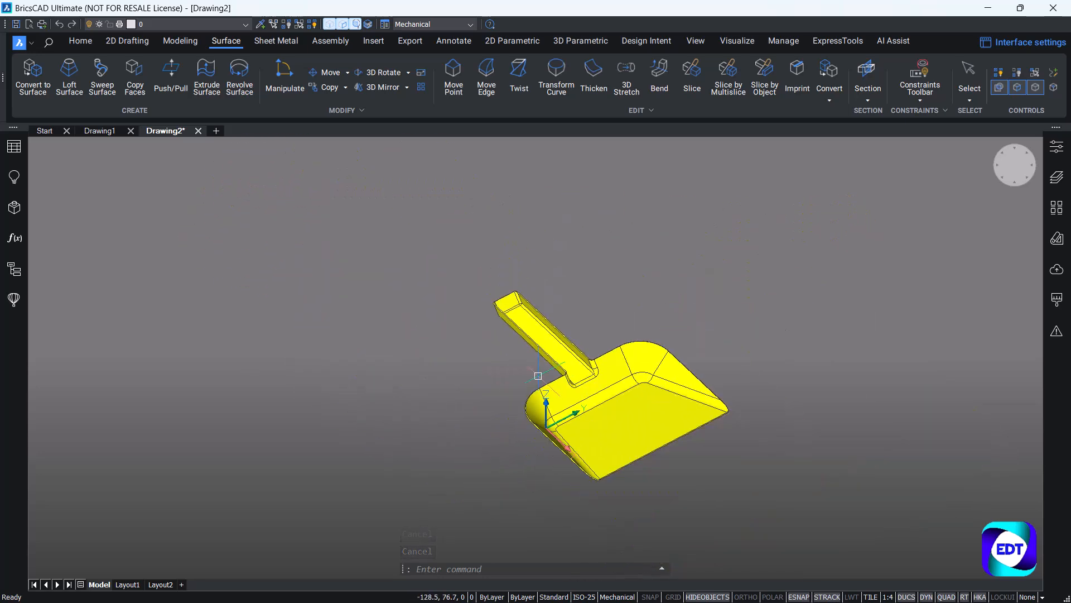
{"action": "scroll", "coordinate": [619, 416], "scroll_direction": "up", "scroll_amount": 2}
{"action": "middle_click_drag", "start_coordinate": [659, 438], "coordinate": [680, 435]}
{"action": "middle_click_drag", "start_coordinate": [615, 482], "coordinate": [490, 400]}
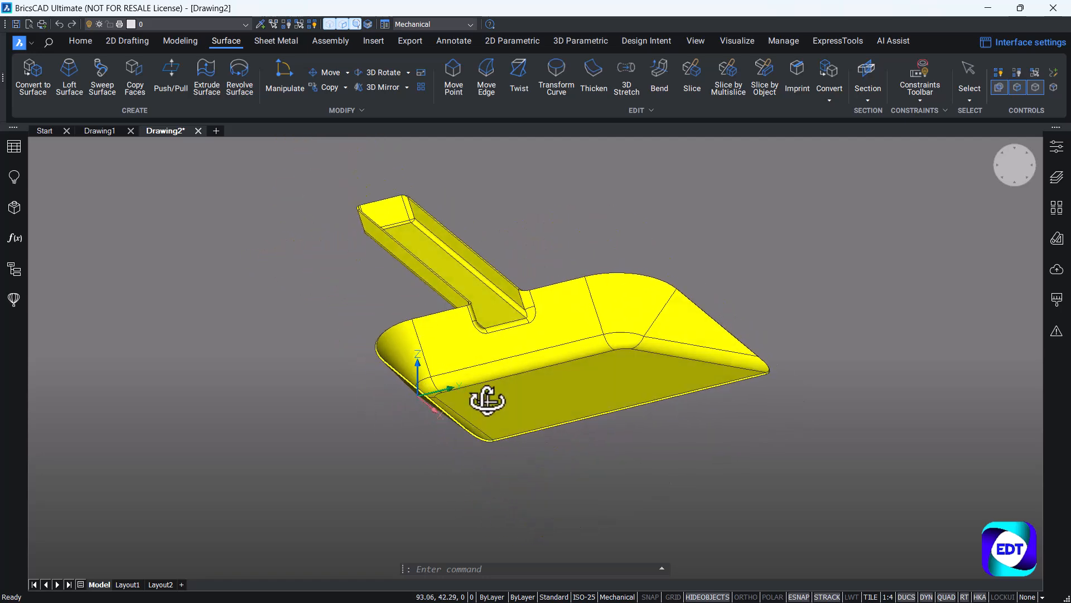
{"action": "scroll", "coordinate": [542, 402], "scroll_direction": "down", "scroll_amount": 2}
{"action": "scroll", "coordinate": [577, 379], "scroll_direction": "up", "scroll_amount": 3}
{"action": "middle_click_drag", "start_coordinate": [574, 376], "coordinate": [404, 400], "text": "shift"}
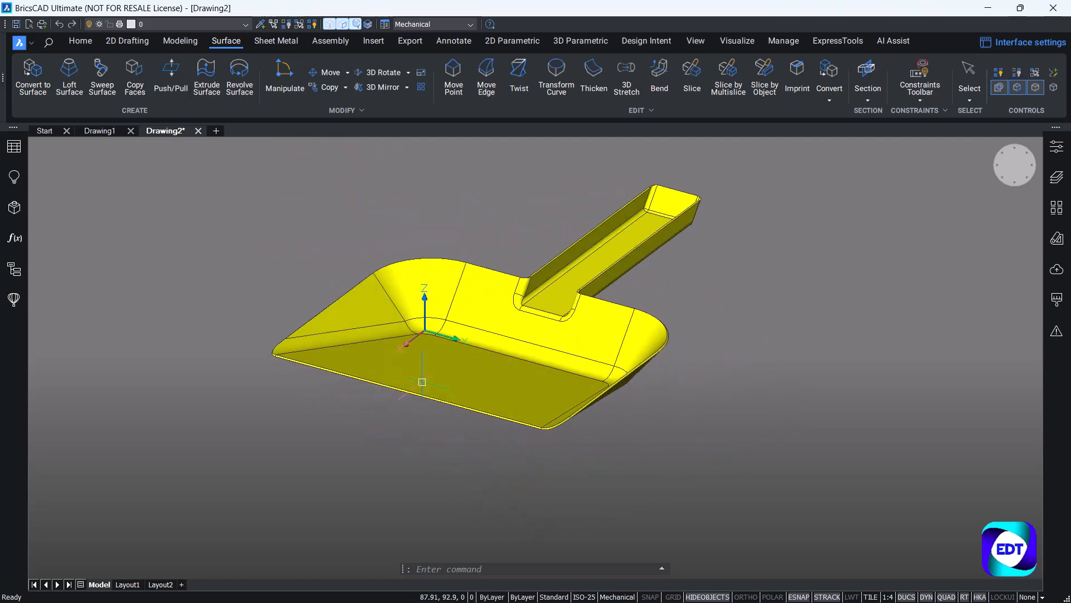
{"action": "middle_click_drag", "start_coordinate": [531, 398], "coordinate": [531, 438]}
{"action": "middle_click_drag", "start_coordinate": [532, 375], "coordinate": [533, 389], "text": "shift"}
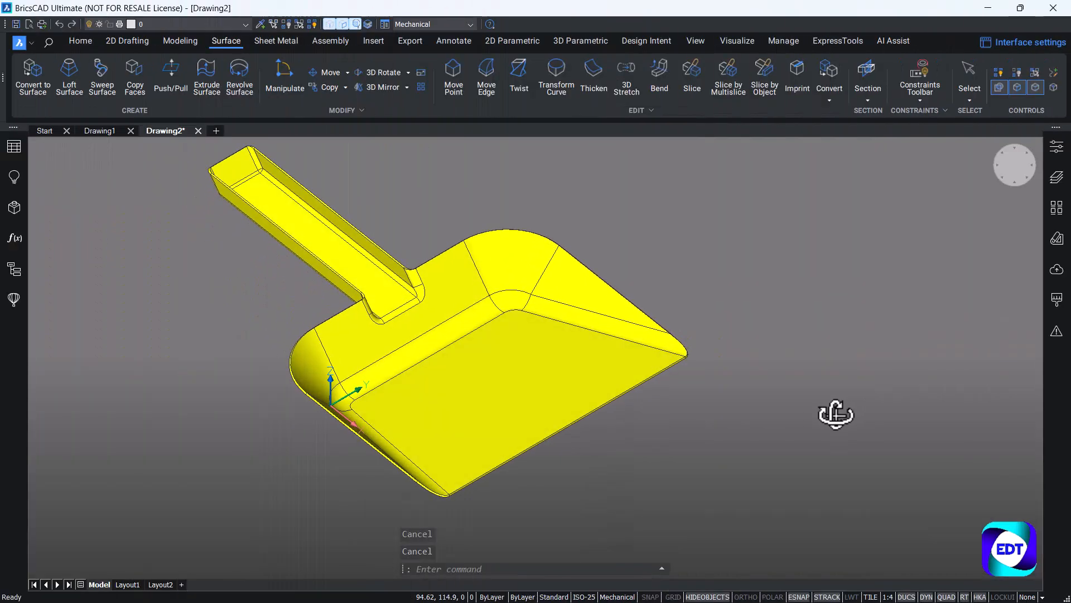
{"action": "middle_click_drag", "start_coordinate": [834, 412], "coordinate": [610, 406], "text": "shift"}
{"action": "scroll", "coordinate": [593, 391], "scroll_direction": "up", "scroll_amount": 4}
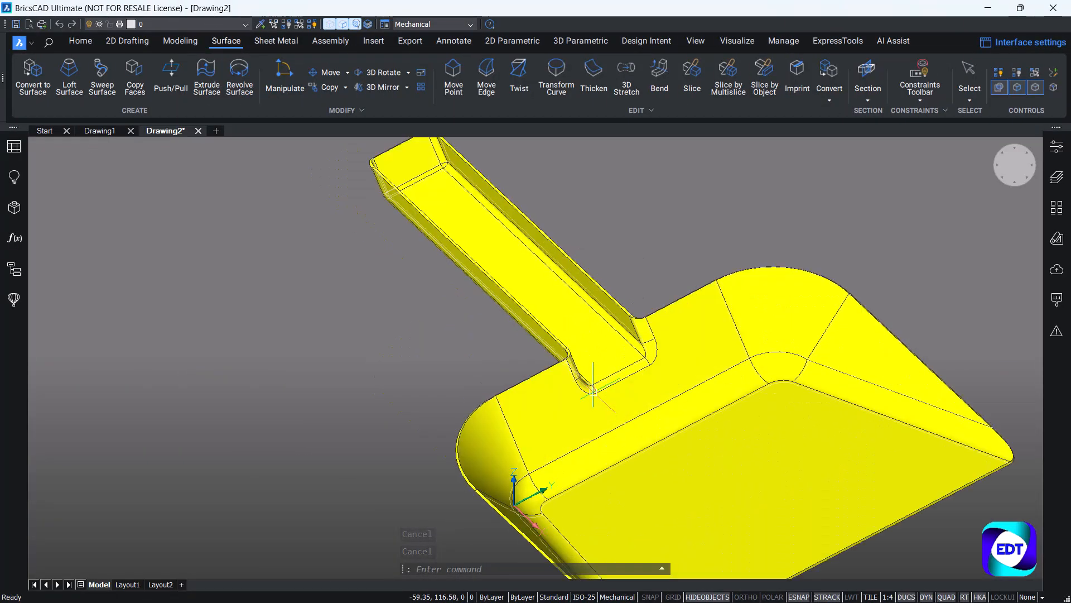